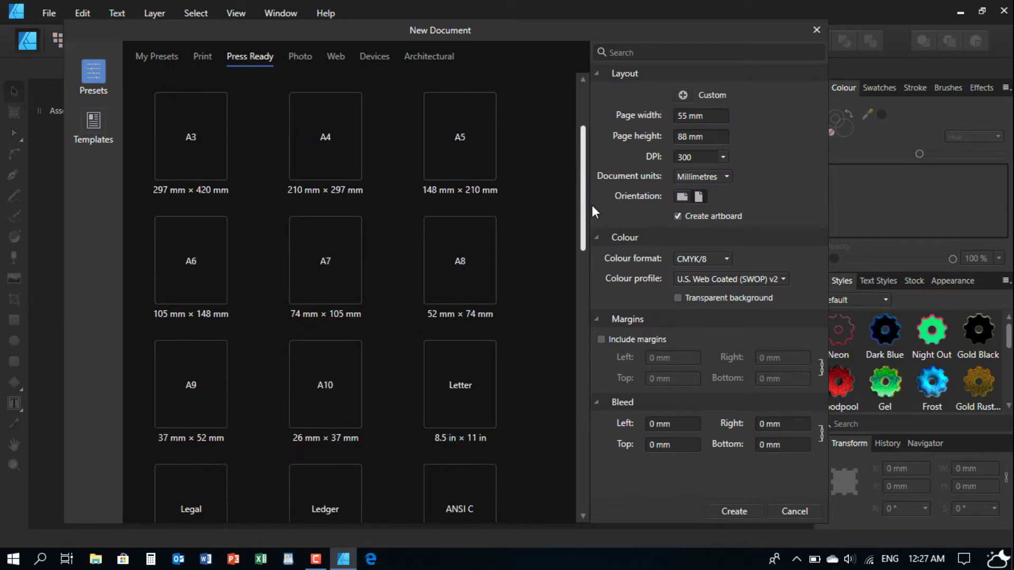
- Create a Press Ready Business Card document, portrait 55 × 88 mm, with an artboard
{"action": "left_click", "coordinate": [489, 352]}
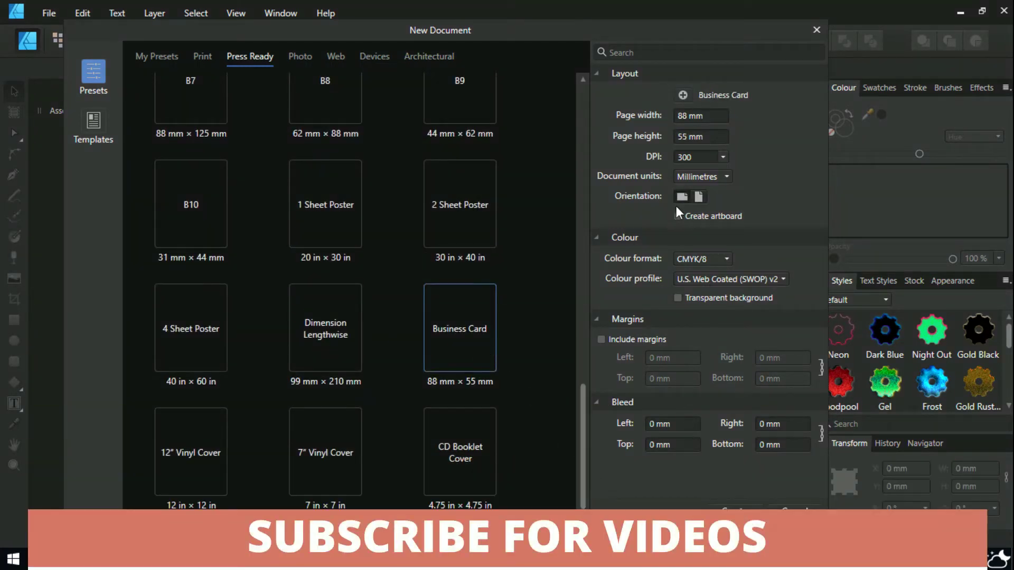
{"action": "left_click", "coordinate": [678, 216]}
{"action": "left_click", "coordinate": [698, 196]}
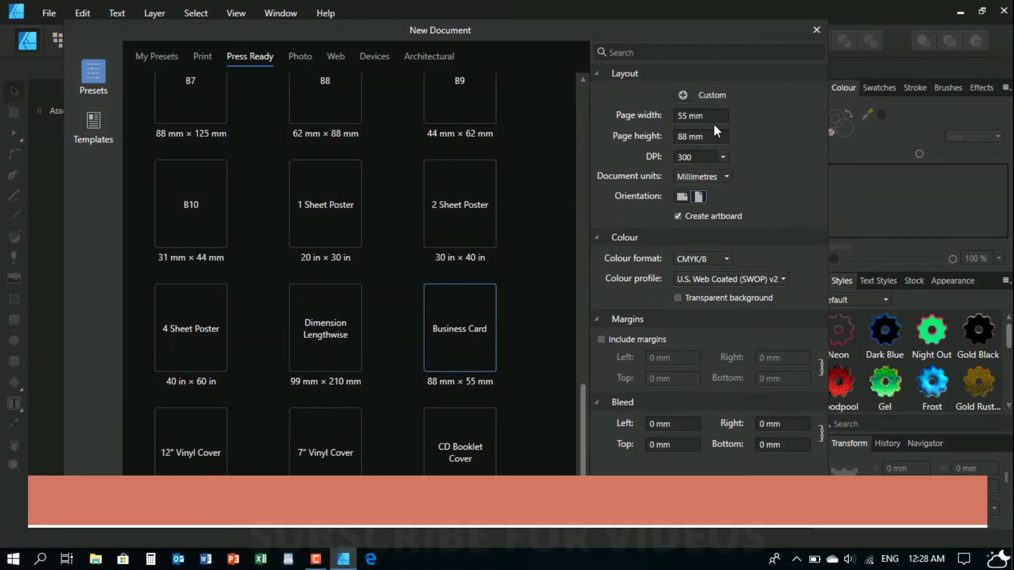
{"action": "left_click", "coordinate": [740, 512]}
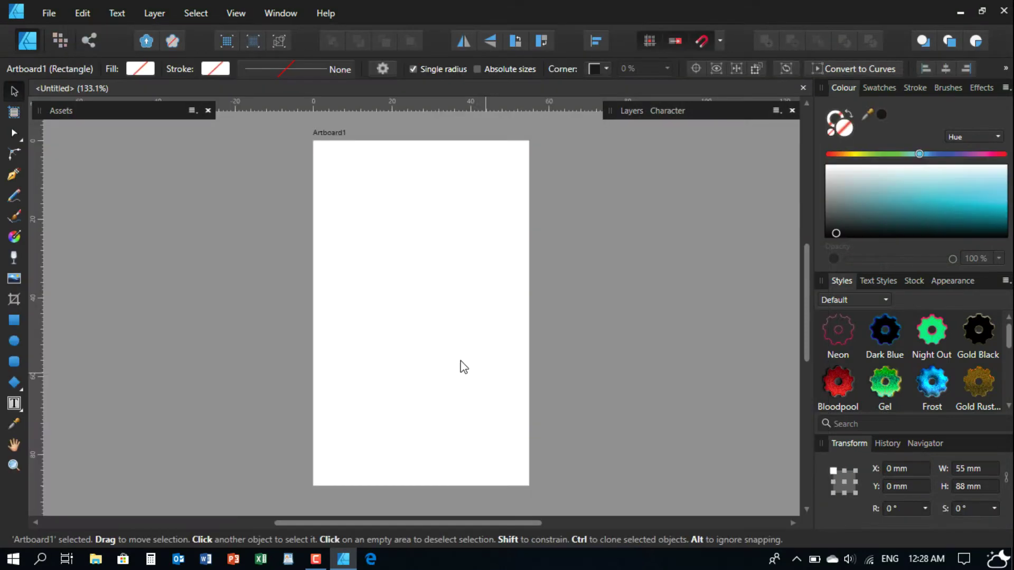
- Duplicate the 55 × 88 mm artboard beside the original
{"action": "mouse_move", "coordinate": [384, 305]}
{"action": "left_mouse_down"}
{"action": "mouse_move", "coordinate": [280, 312]}
{"action": "mouse_move", "coordinate": [479, 294]}
{"action": "mouse_move", "coordinate": [549, 310]}
{"action": "mouse_move", "coordinate": [528, 309]}
{"action": "left_mouse_up"}
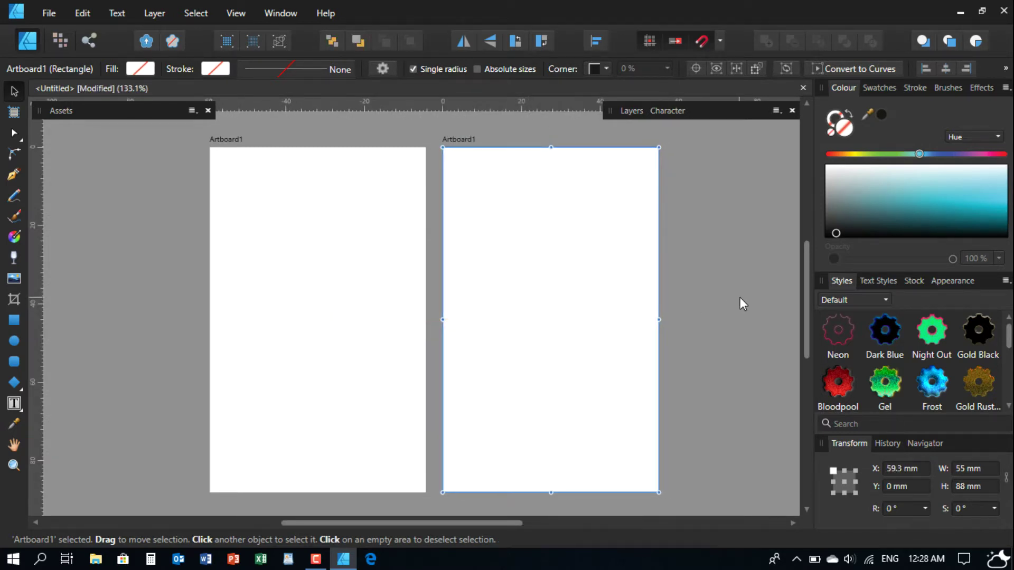
{"action": "left_click", "coordinate": [738, 294]}
{"action": "scroll", "coordinate": [511, 292], "scroll_direction": "right", "scroll_amount": 2}
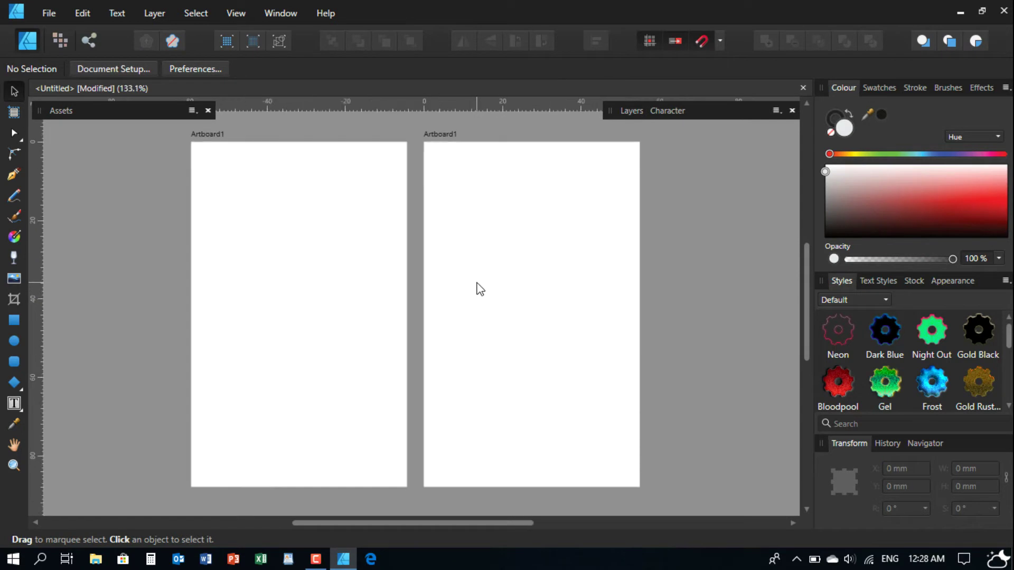
- Rename the artboards CARD BACK and CARD FRONT in the Layers panel
{"action": "left_click", "coordinate": [632, 111]}
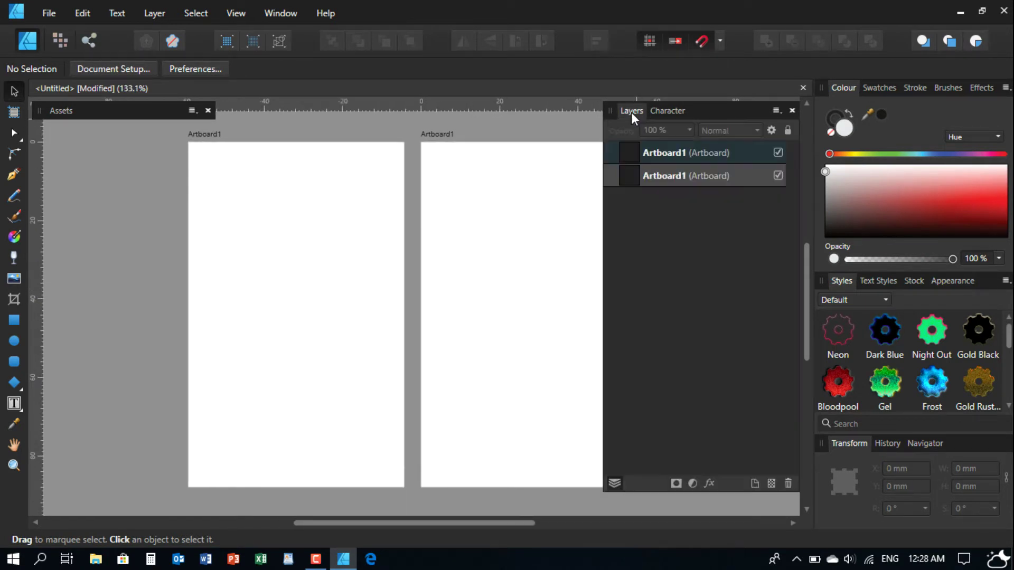
{"action": "double_click", "coordinate": [663, 154]}
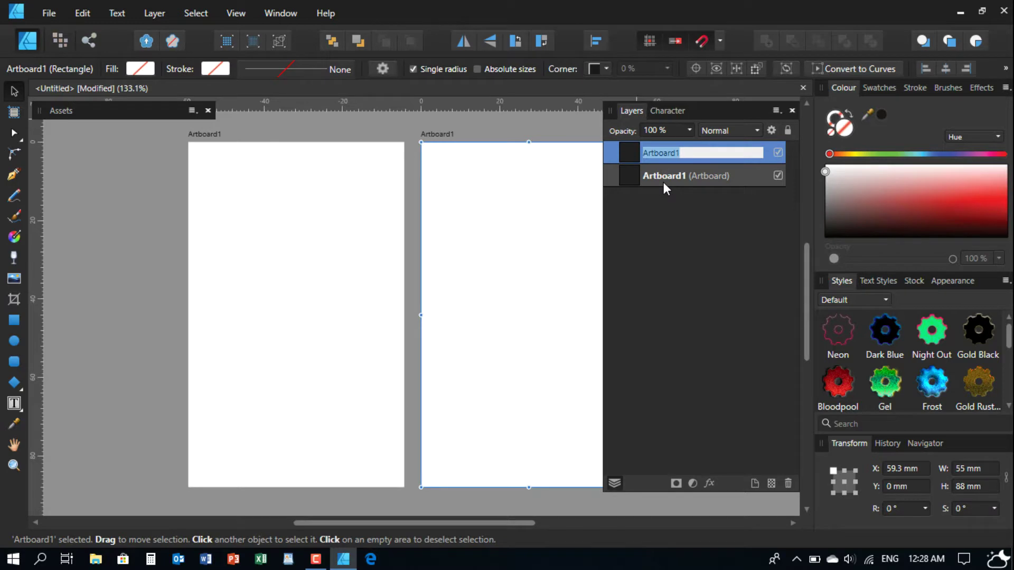
{"action": "type", "text": "C"}
{"action": "key", "text": "Return"}
{"action": "double_click", "coordinate": [664, 176]}
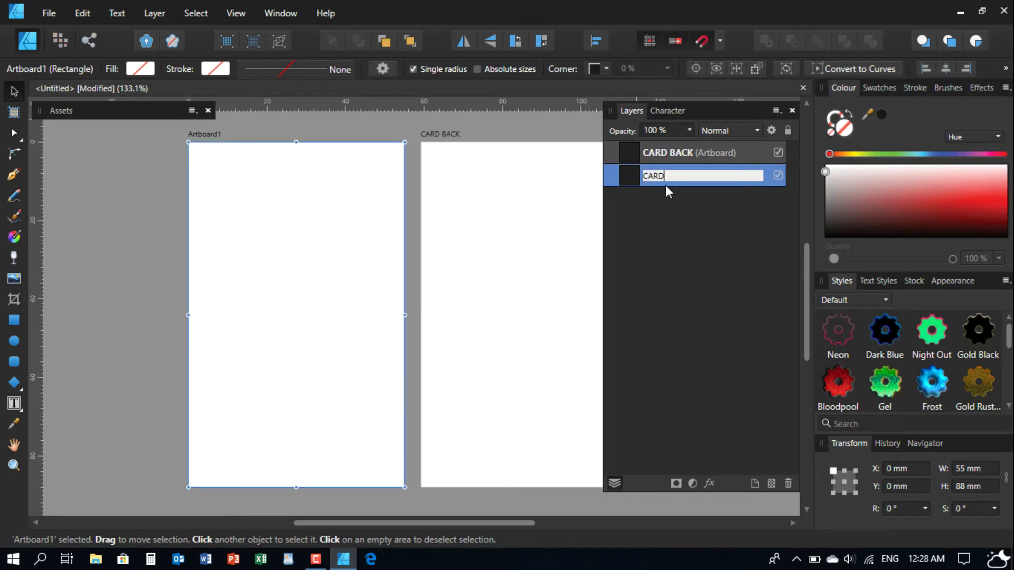
{"action": "type", "text": "CARD FRONT"}
{"action": "key", "text": "Return"}
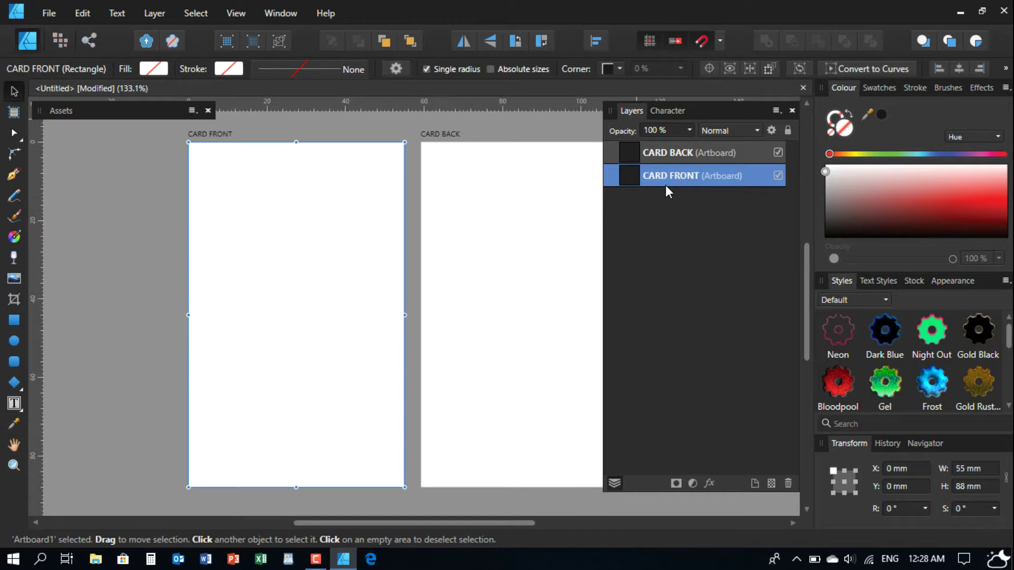
{"action": "left_click", "coordinate": [632, 110]}
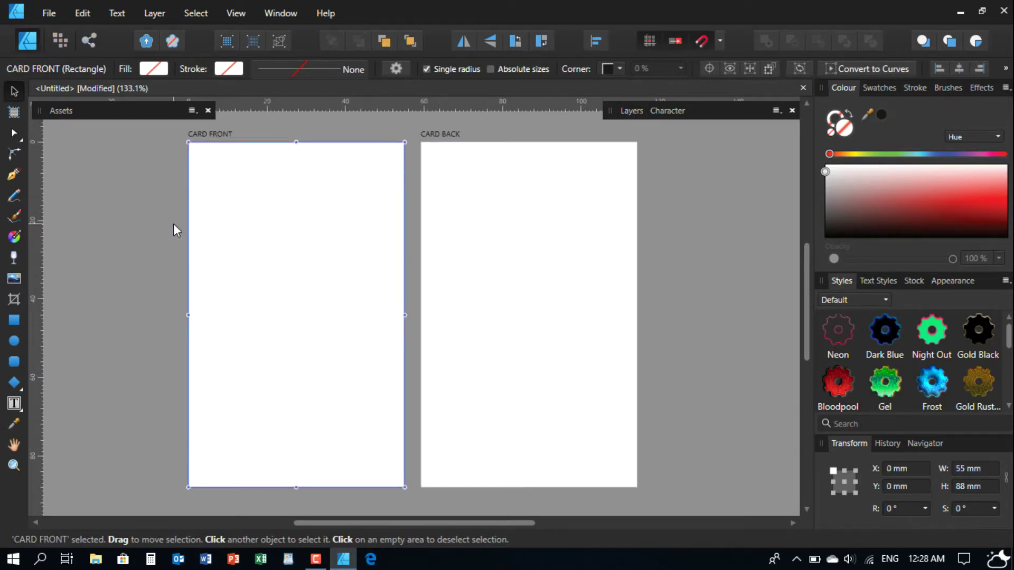
{"action": "scroll", "coordinate": [195, 224], "scroll_direction": "left", "scroll_amount": 1}
- Draw a rectangle covering all of CARD FRONT
{"action": "left_click", "coordinate": [204, 223]}
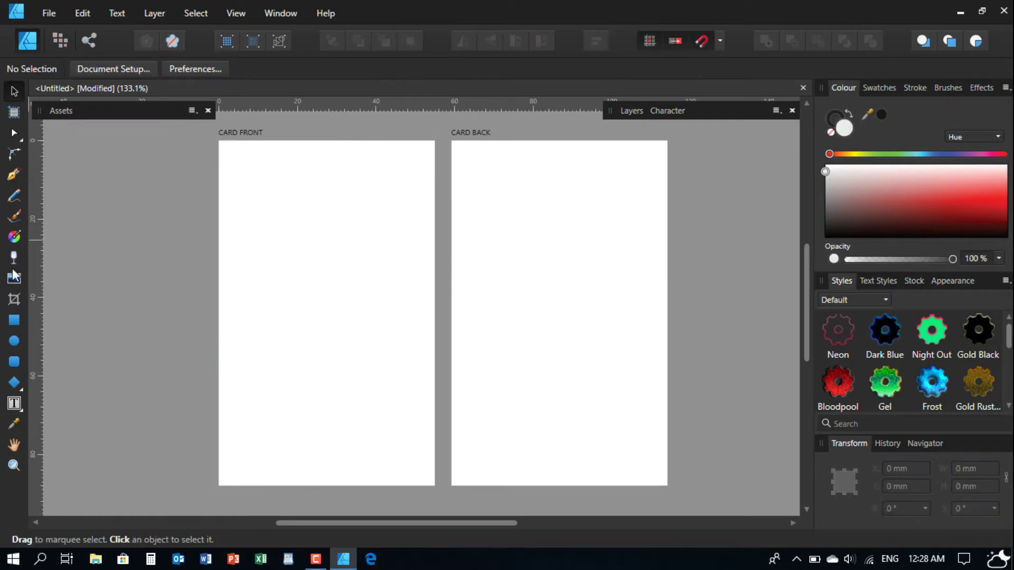
{"action": "left_click", "coordinate": [16, 319]}
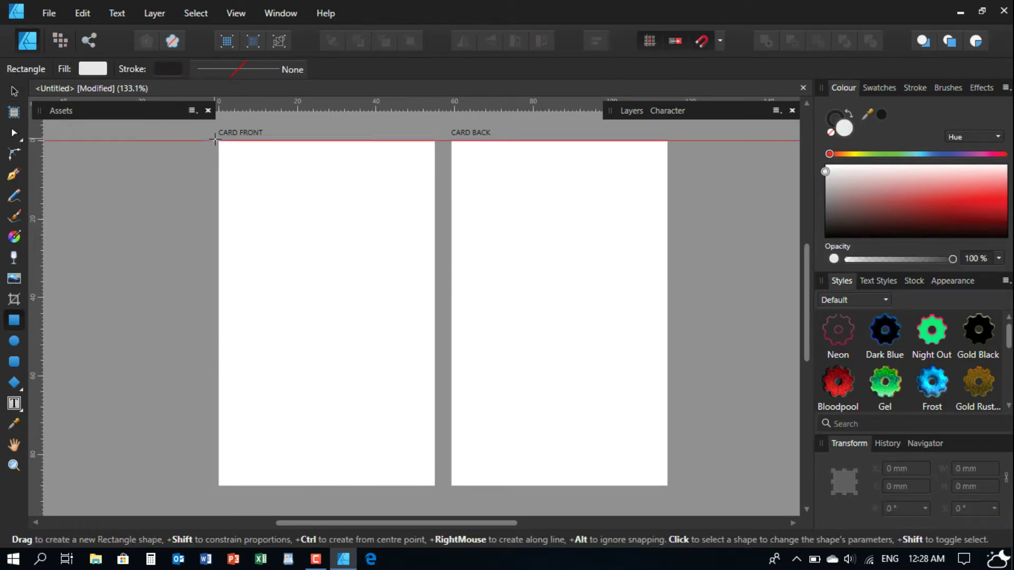
{"action": "left_click_drag", "start_coordinate": [219, 140], "coordinate": [437, 486]}
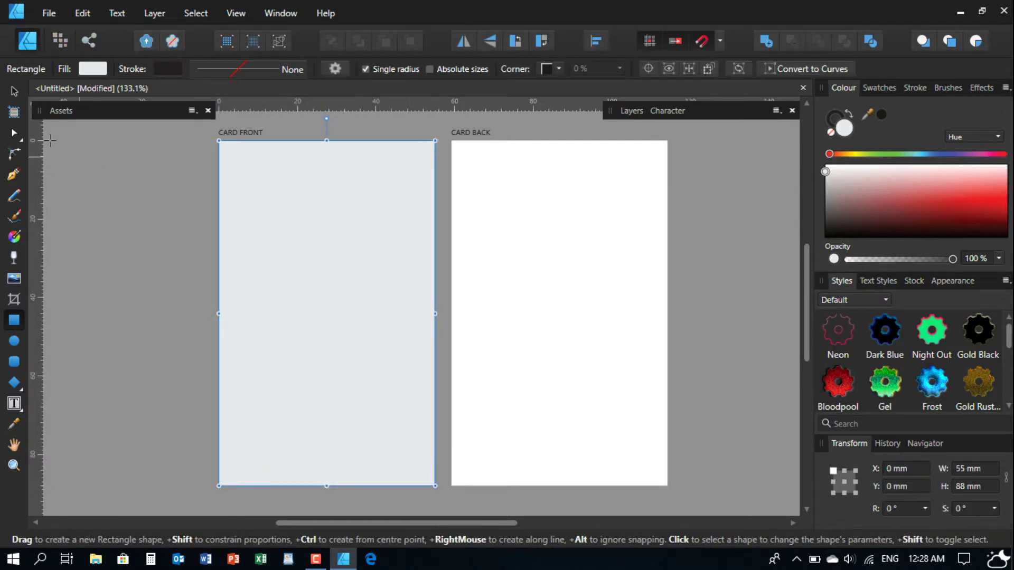
{"action": "left_click", "coordinate": [15, 93]}
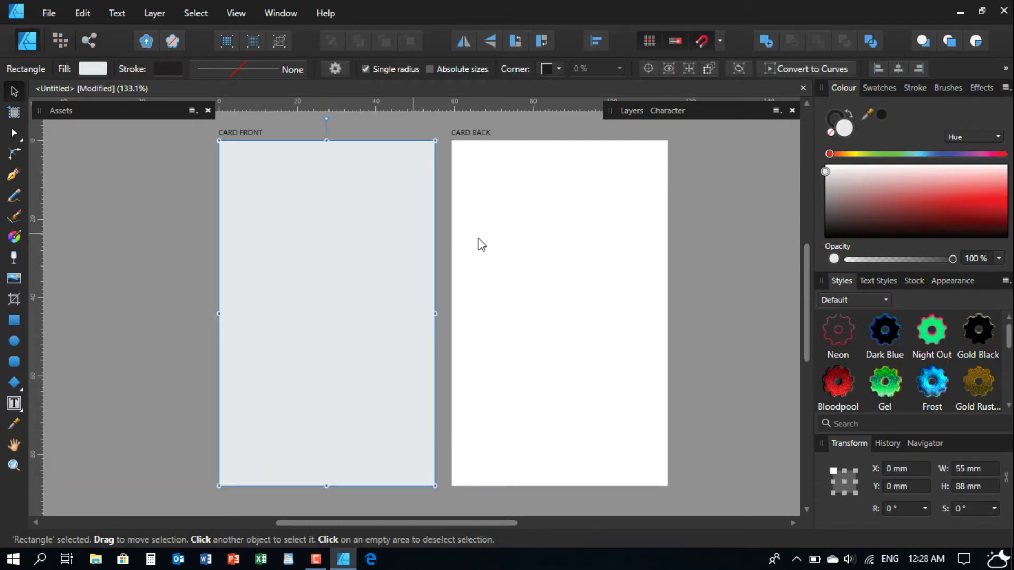
- Remove the rectangle's outline and give it a near-black fill
{"action": "left_click", "coordinate": [828, 116]}
{"action": "left_click", "coordinate": [829, 132]}
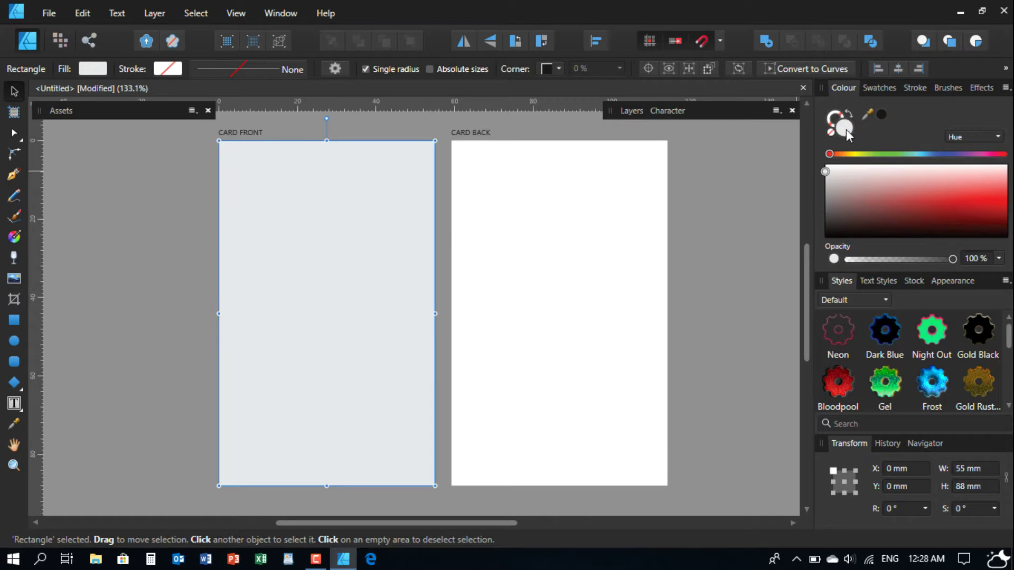
{"action": "double_click", "coordinate": [844, 127]}
{"action": "left_click_drag", "start_coordinate": [335, 102], "coordinate": [549, 89]}
{"action": "left_click_drag", "start_coordinate": [509, 243], "coordinate": [509, 367]}
{"action": "left_click", "coordinate": [894, 397]}
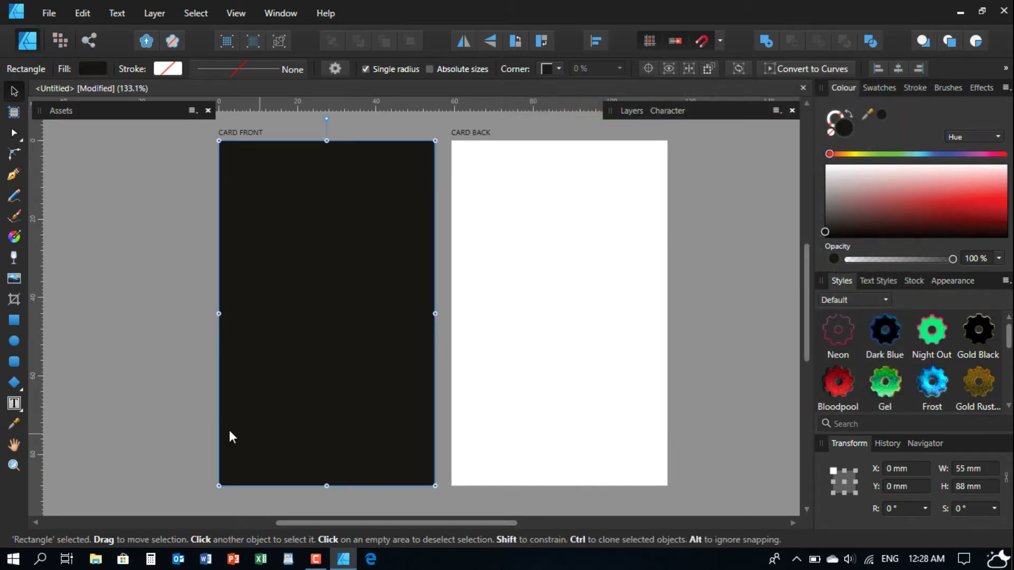
- Try resizing and moving the black rectangle, undoing each change so it stays full-size
{"action": "left_click_drag", "start_coordinate": [326, 141], "coordinate": [327, 416]}
{"action": "key", "text": "ctrl+z"}
{"action": "left_click", "coordinate": [182, 370]}
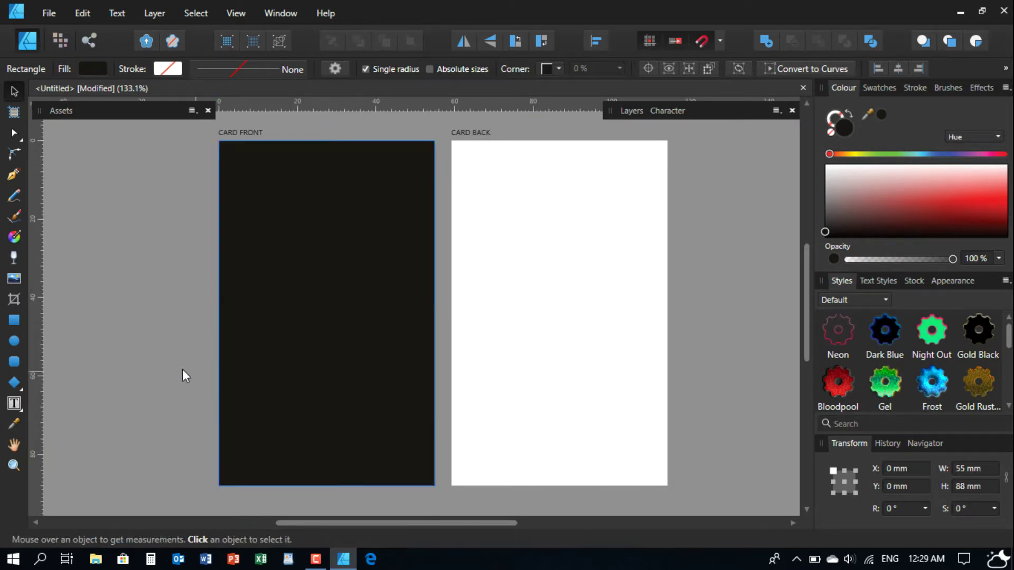
{"action": "left_click", "coordinate": [286, 239]}
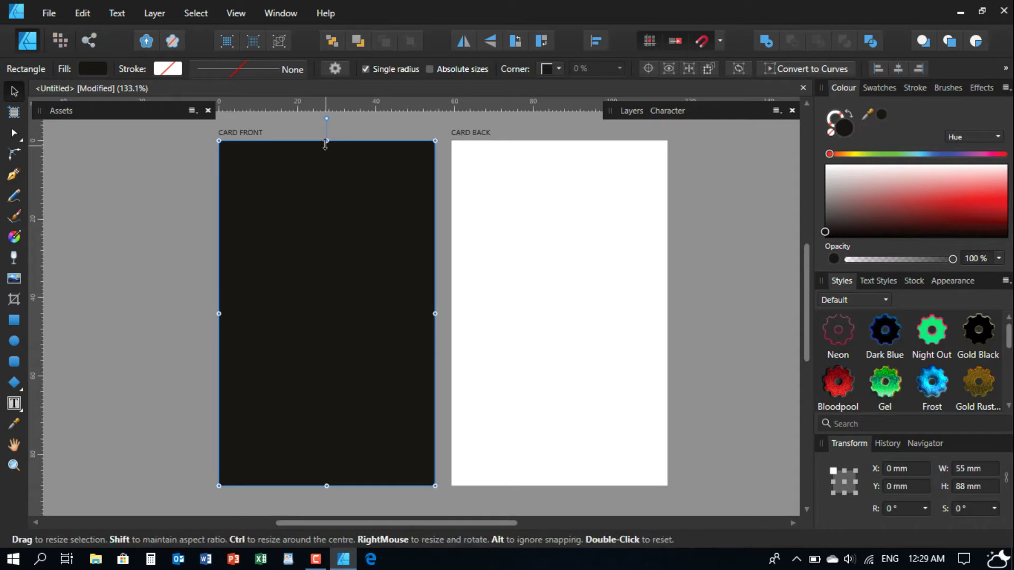
{"action": "left_click_drag", "start_coordinate": [326, 141], "coordinate": [335, 416]}
{"action": "key", "text": "ctrl+z"}
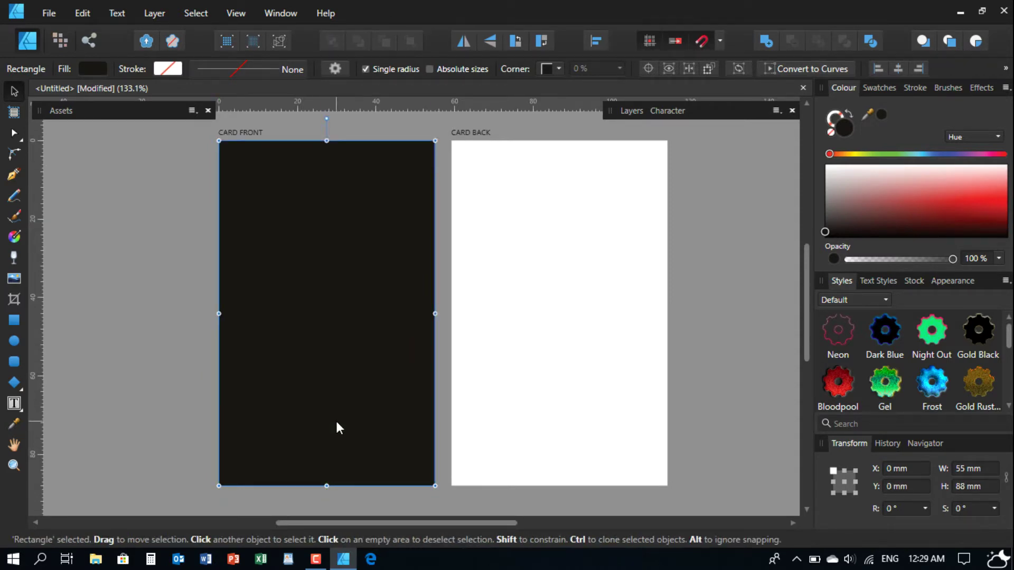
{"action": "left_click", "coordinate": [203, 275]}
{"action": "left_click_drag", "start_coordinate": [312, 281], "coordinate": [450, 281]}
{"action": "key", "text": "ctrl+z"}
- Copy and paste the black background rectangle
{"action": "left_click", "coordinate": [79, 13]}
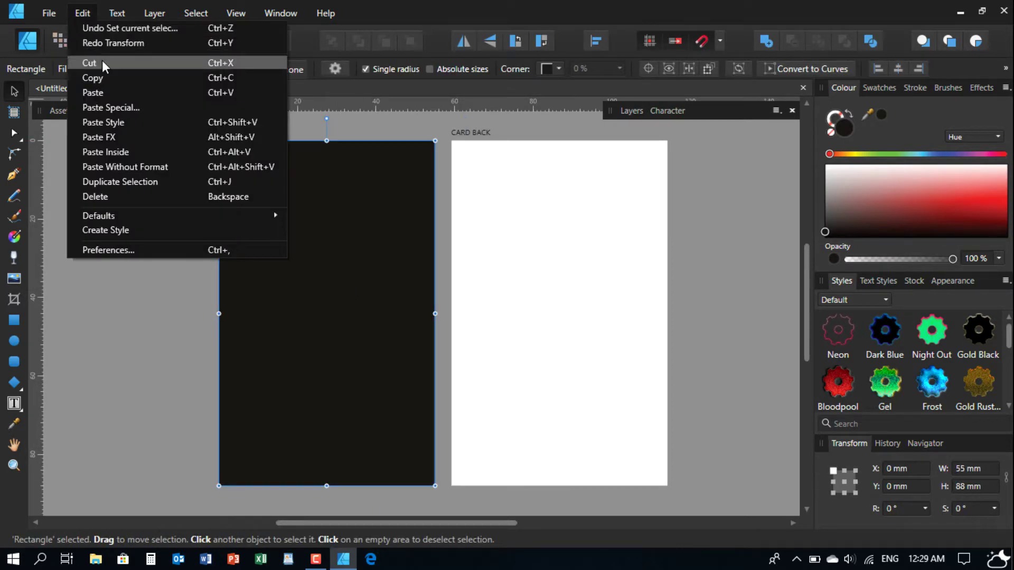
{"action": "left_click", "coordinate": [112, 77]}
{"action": "left_click", "coordinate": [143, 239]}
{"action": "left_click", "coordinate": [82, 13]}
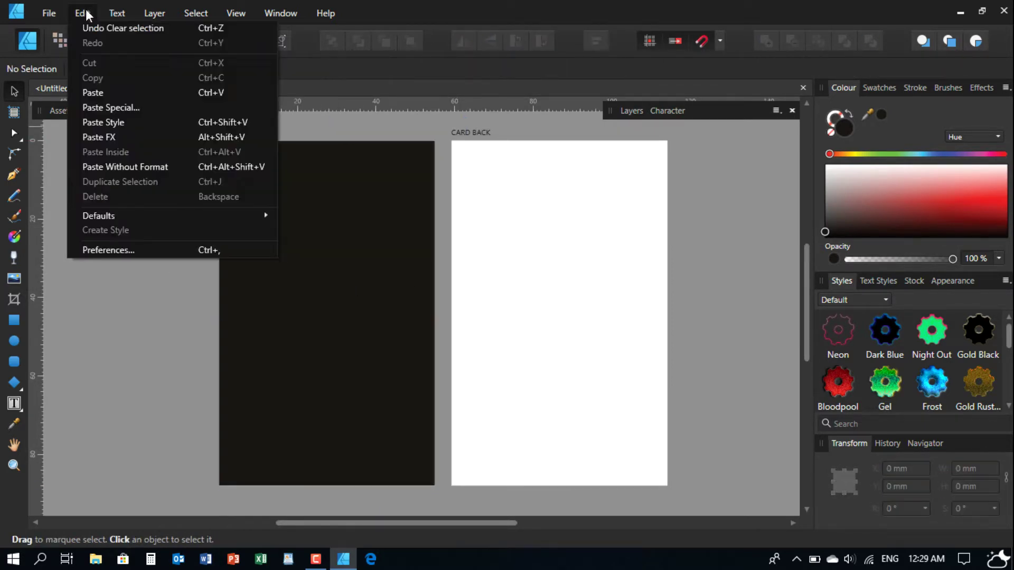
{"action": "left_click", "coordinate": [100, 92]}
- Shrink the copy into a 15 mm tall strip at the bottom of CARD FRONT
{"action": "left_click_drag", "start_coordinate": [326, 140], "coordinate": [355, 418]}
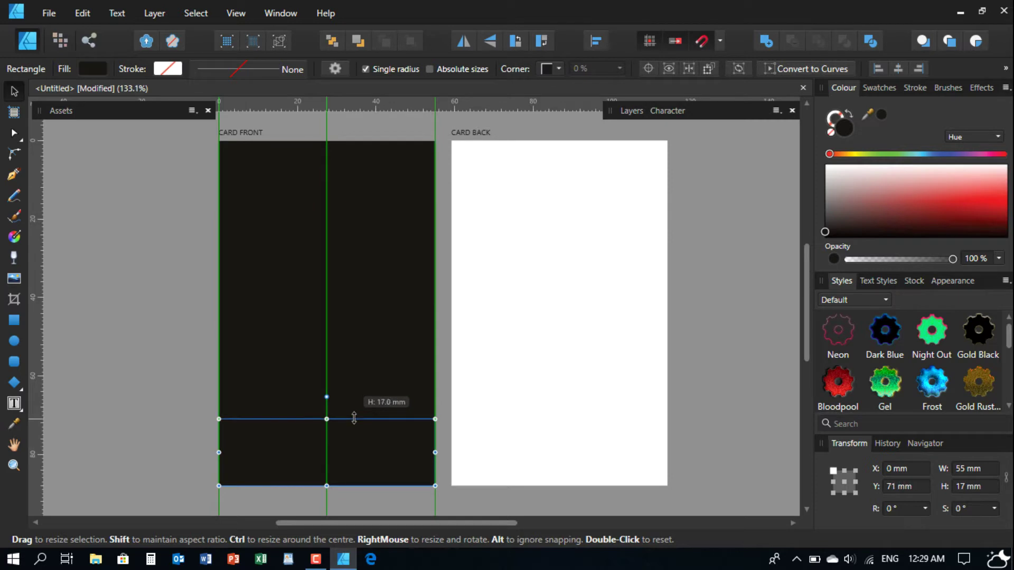
{"action": "left_click_drag", "start_coordinate": [354, 418], "coordinate": [357, 427]}
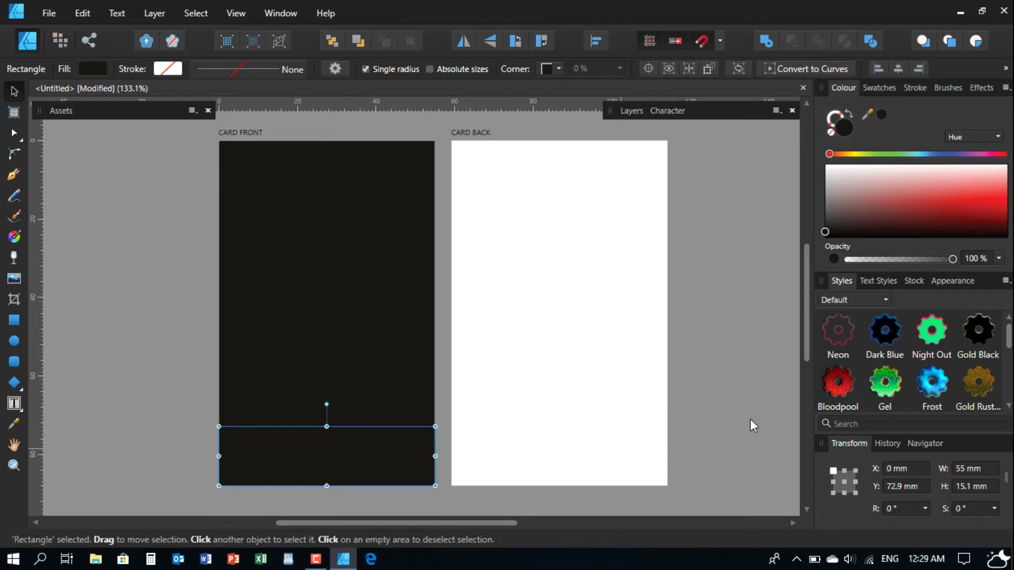
{"action": "left_click", "coordinate": [989, 487]}
{"action": "type", "text": "15"}
{"action": "key", "text": "Return"}
{"action": "left_click_drag", "start_coordinate": [371, 452], "coordinate": [371, 452]}
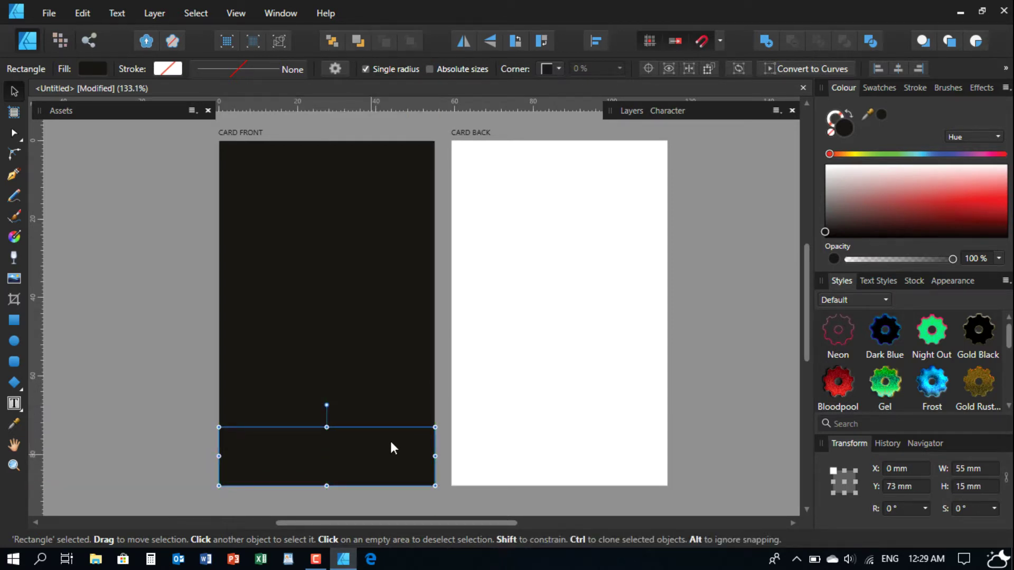
- Fill the strip with strong blue #0092C4
{"action": "double_click", "coordinate": [843, 126]}
{"action": "left_click_drag", "start_coordinate": [432, 103], "coordinate": [582, 88]}
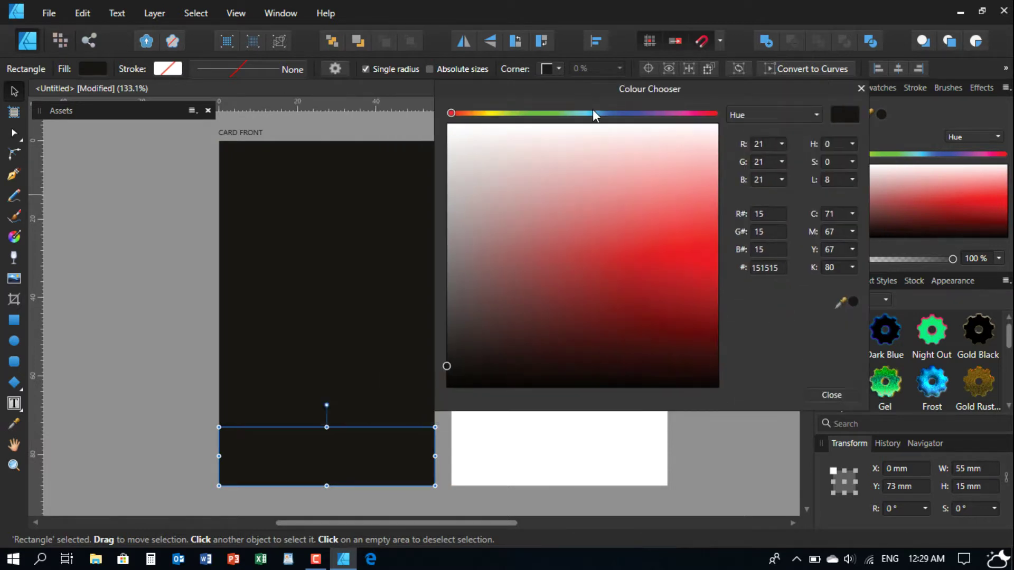
{"action": "left_click", "coordinate": [594, 113]}
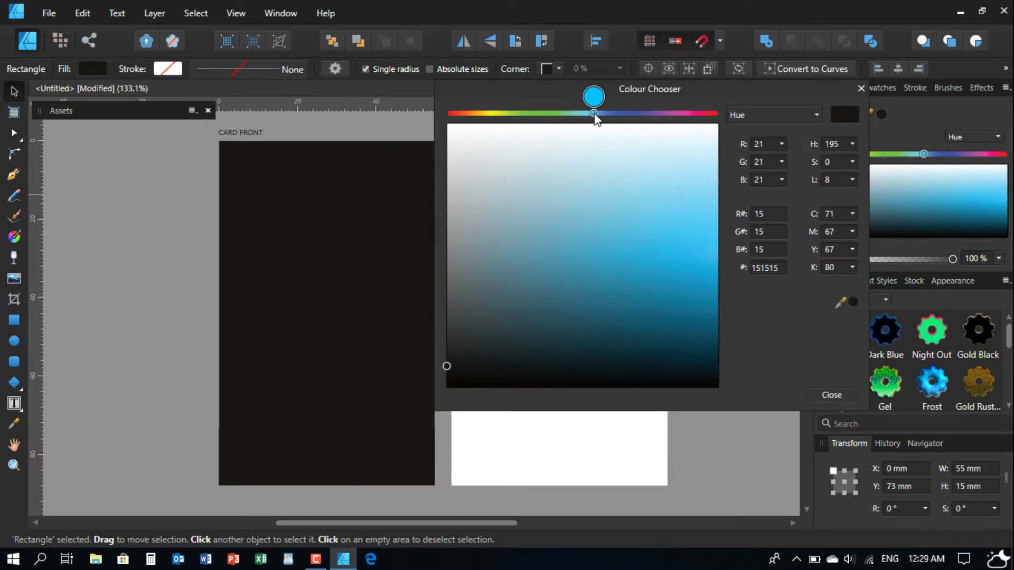
{"action": "mouse_move", "coordinate": [681, 272]}
{"action": "left_mouse_down"}
{"action": "mouse_move", "coordinate": [745, 274]}
{"action": "mouse_move", "coordinate": [762, 286]}
{"action": "left_mouse_up"}
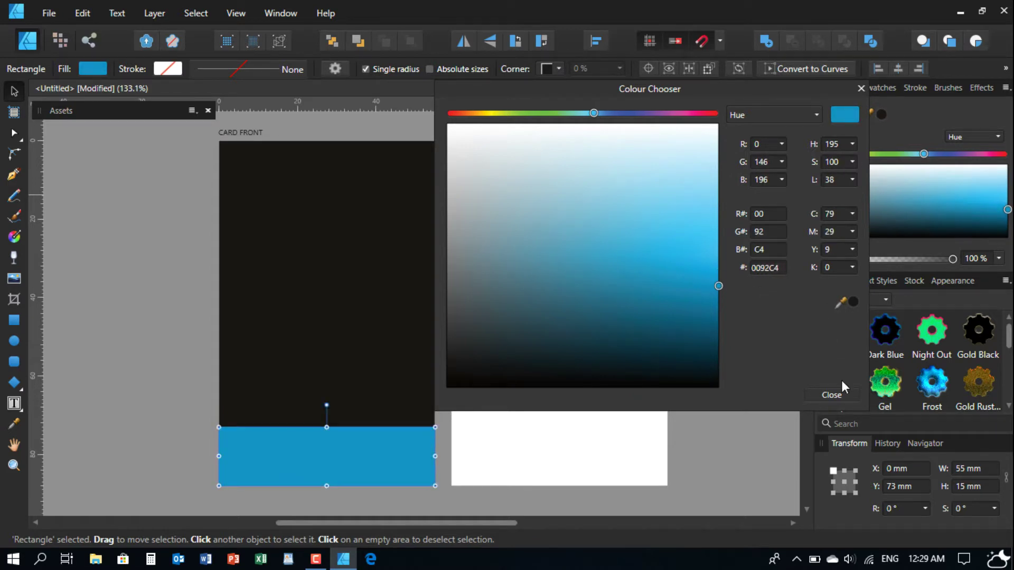
{"action": "left_click", "coordinate": [834, 393]}
{"action": "left_click", "coordinate": [692, 391]}
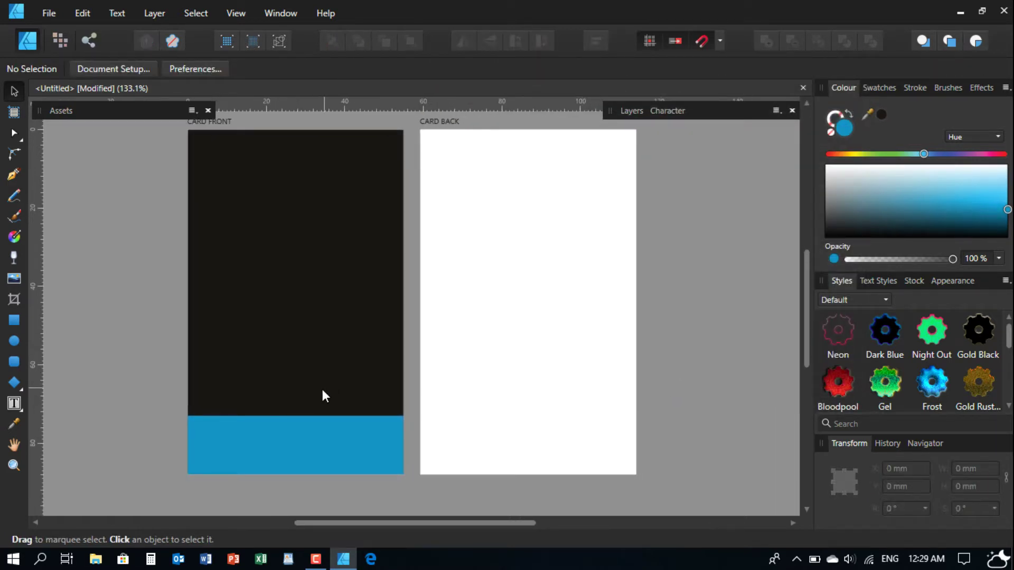
- Drag-copy the blue band onto CARD BACK, then delete that copy
{"action": "left_click", "coordinate": [294, 442]}
{"action": "left_click_drag", "start_coordinate": [294, 441], "coordinate": [521, 414]}
{"action": "left_click", "coordinate": [689, 401]}
{"action": "left_click", "coordinate": [486, 429]}
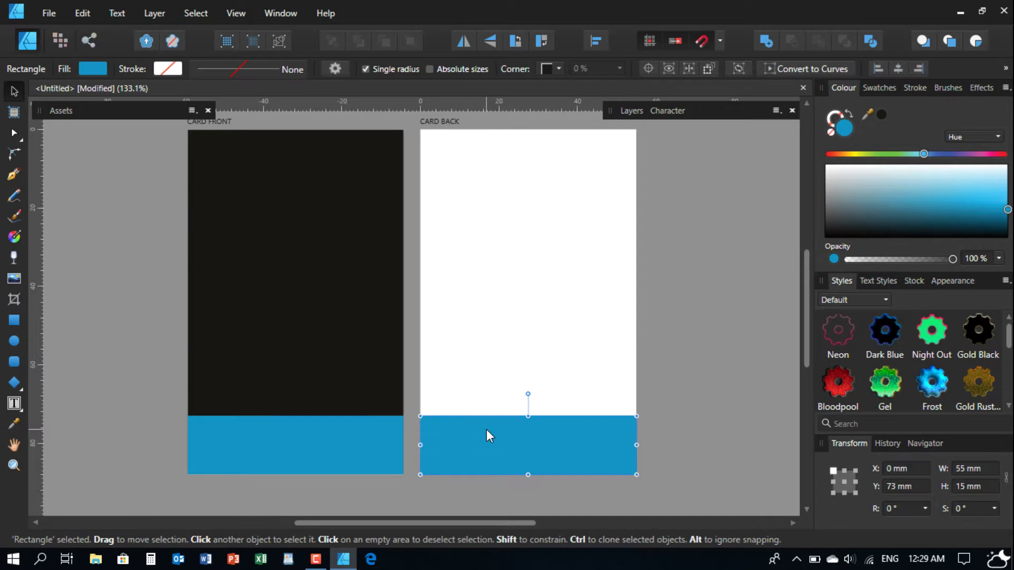
{"action": "key", "text": "Delete"}
- Copy the front's black background rectangle and paste it onto CARD BACK
{"action": "left_click", "coordinate": [234, 161]}
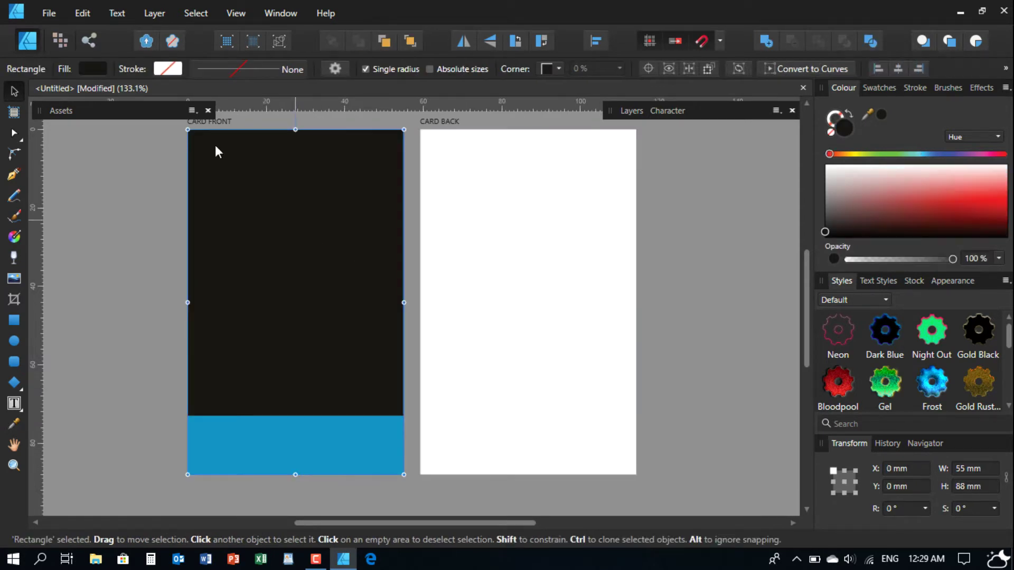
{"action": "left_click", "coordinate": [80, 11]}
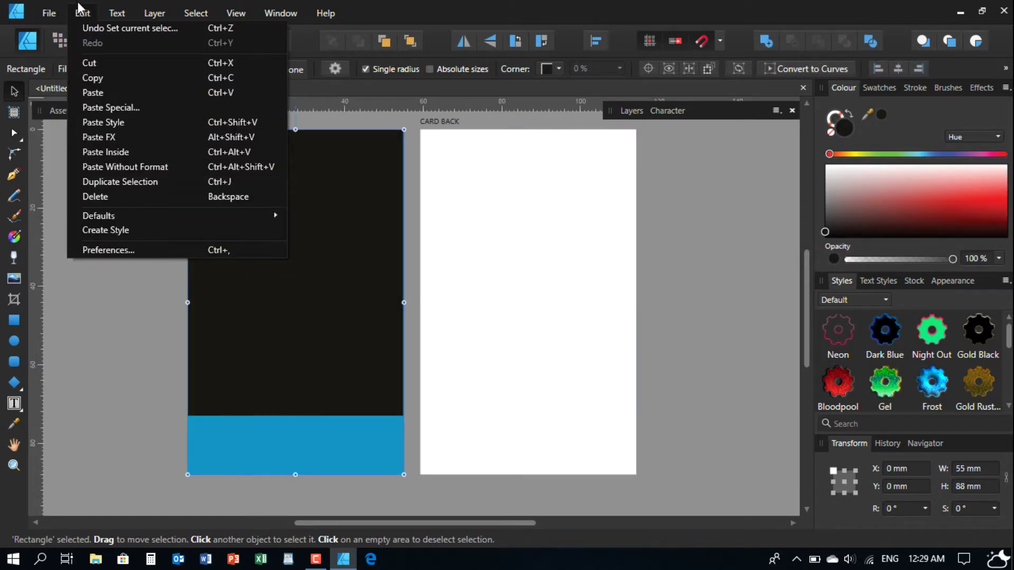
{"action": "left_click", "coordinate": [96, 78]}
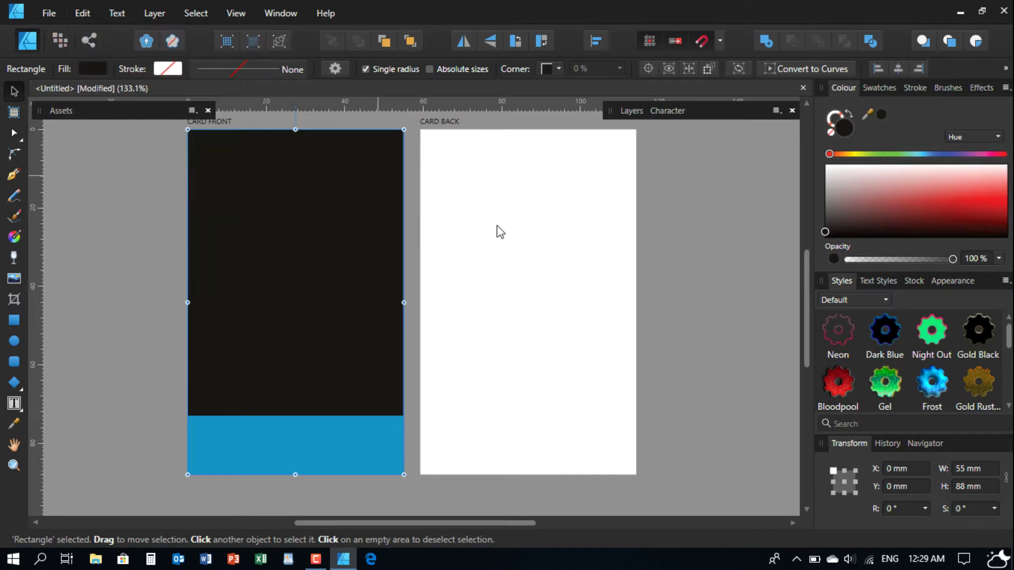
{"action": "left_click", "coordinate": [534, 242]}
{"action": "left_click", "coordinate": [87, 11]}
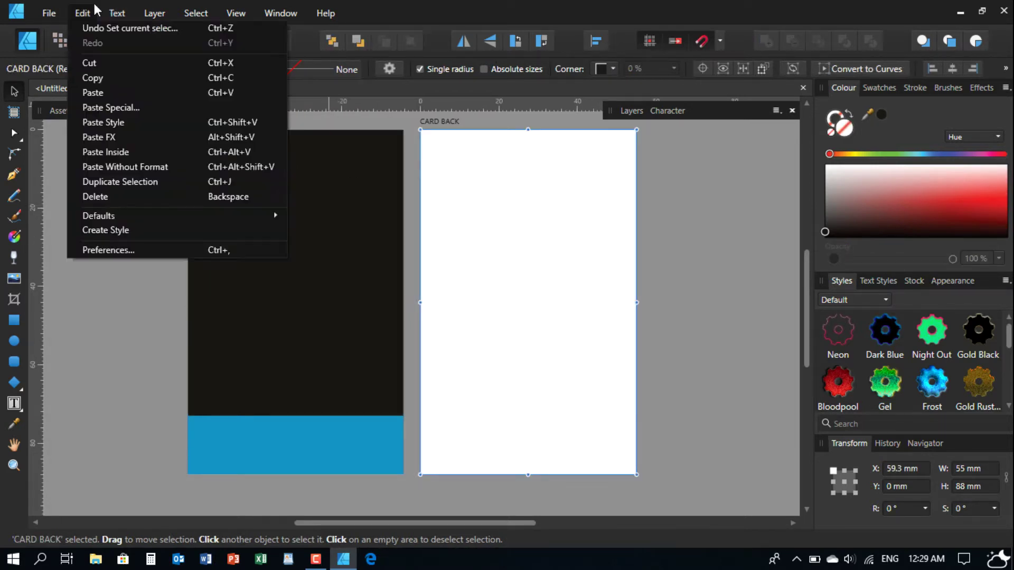
{"action": "left_click", "coordinate": [106, 93]}
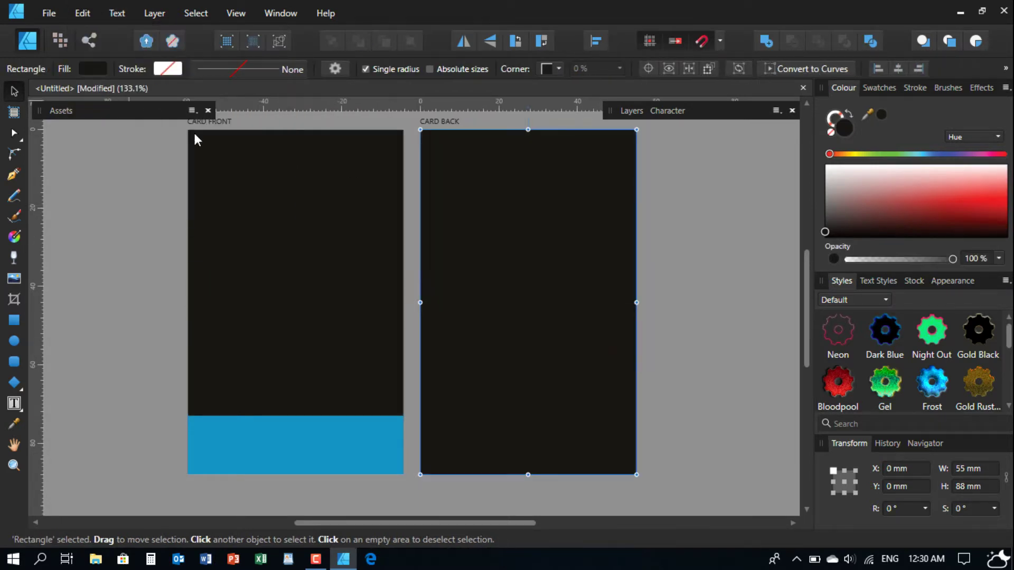
{"action": "left_click", "coordinate": [675, 248]}
{"action": "left_click", "coordinate": [605, 221]}
- Recolour the card back rectangle light grey #EEECEC
{"action": "double_click", "coordinate": [846, 128]}
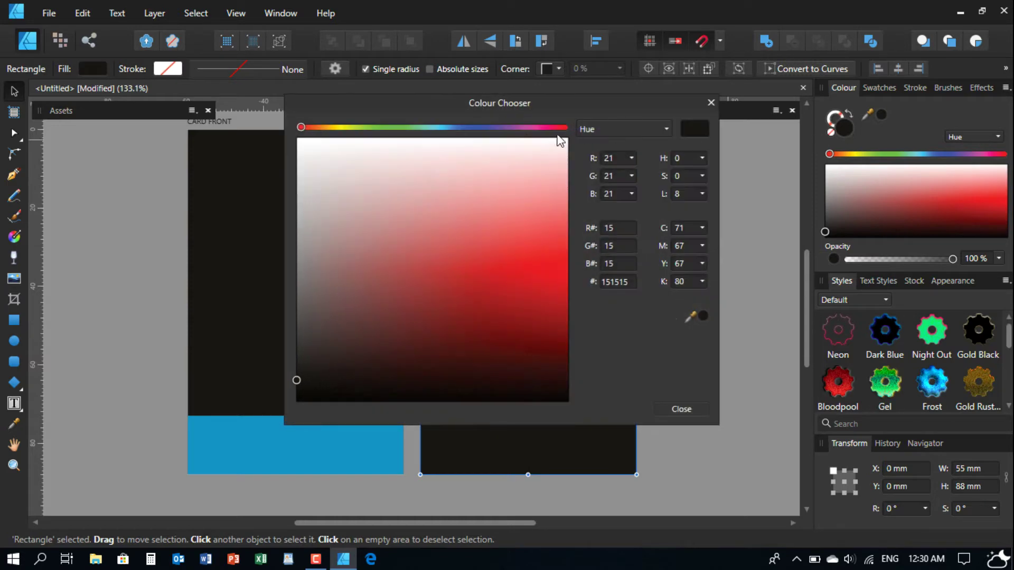
{"action": "left_click_drag", "start_coordinate": [602, 96], "coordinate": [578, 109]}
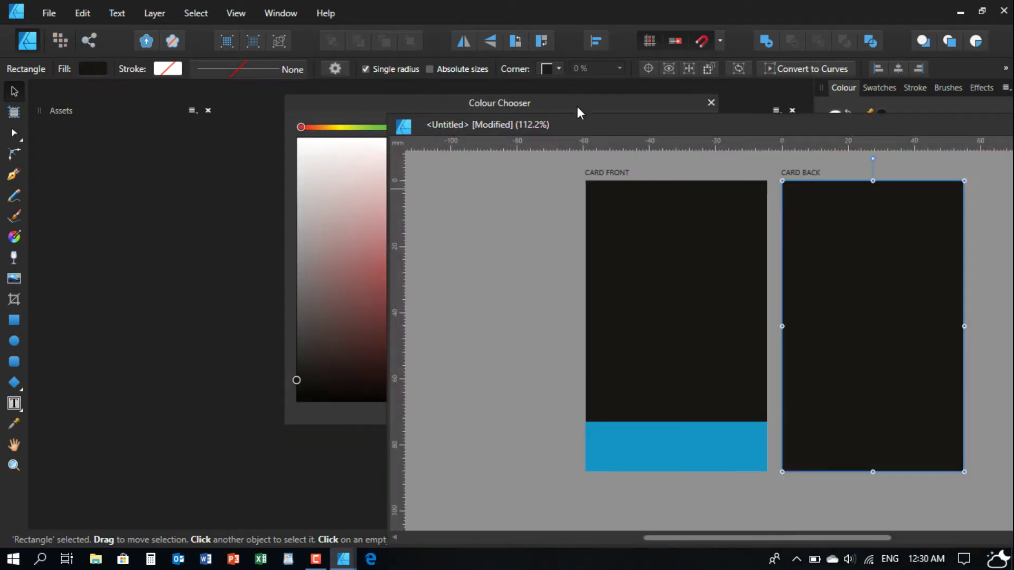
{"action": "left_click_drag", "start_coordinate": [644, 120], "coordinate": [730, 131]}
{"action": "left_click_drag", "start_coordinate": [623, 212], "coordinate": [634, 183]}
{"action": "left_click_drag", "start_coordinate": [854, 130], "coordinate": [741, 107]}
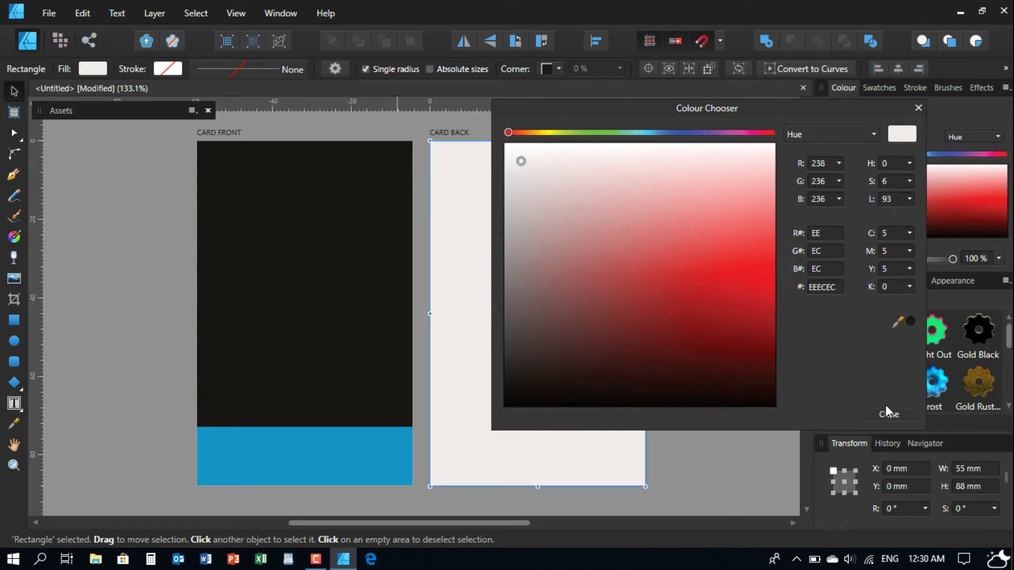
{"action": "left_click", "coordinate": [887, 412]}
{"action": "left_click", "coordinate": [784, 397]}
{"action": "left_click", "coordinate": [325, 454]}
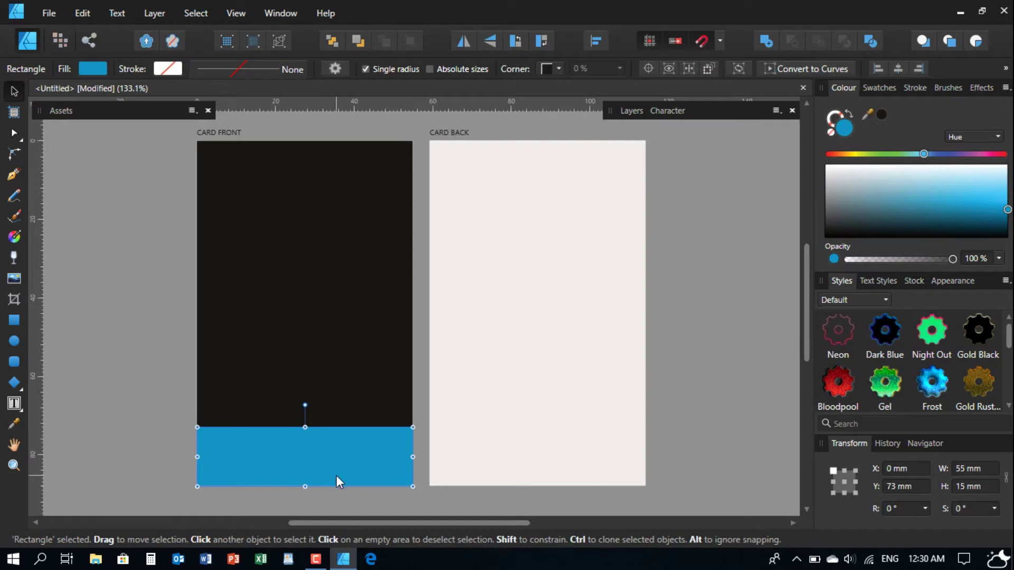
- Paste the front's blue band onto CARD BACK, make it 35 mm tall, and move it to the bottom
{"action": "left_click", "coordinate": [84, 12]}
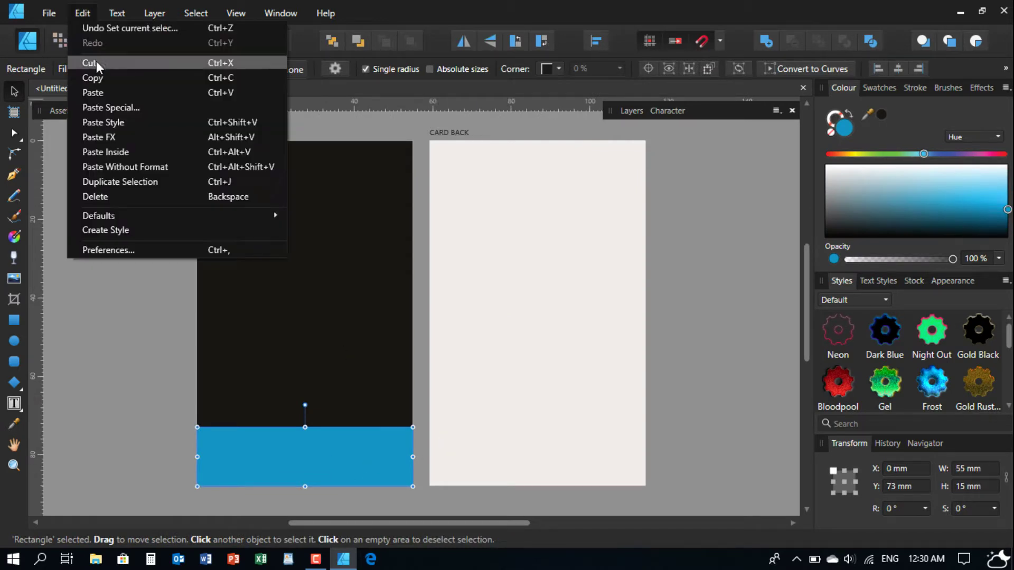
{"action": "left_click", "coordinate": [98, 79]}
{"action": "key", "text": "Escape"}
{"action": "left_click", "coordinate": [524, 243]}
{"action": "left_click", "coordinate": [80, 13]}
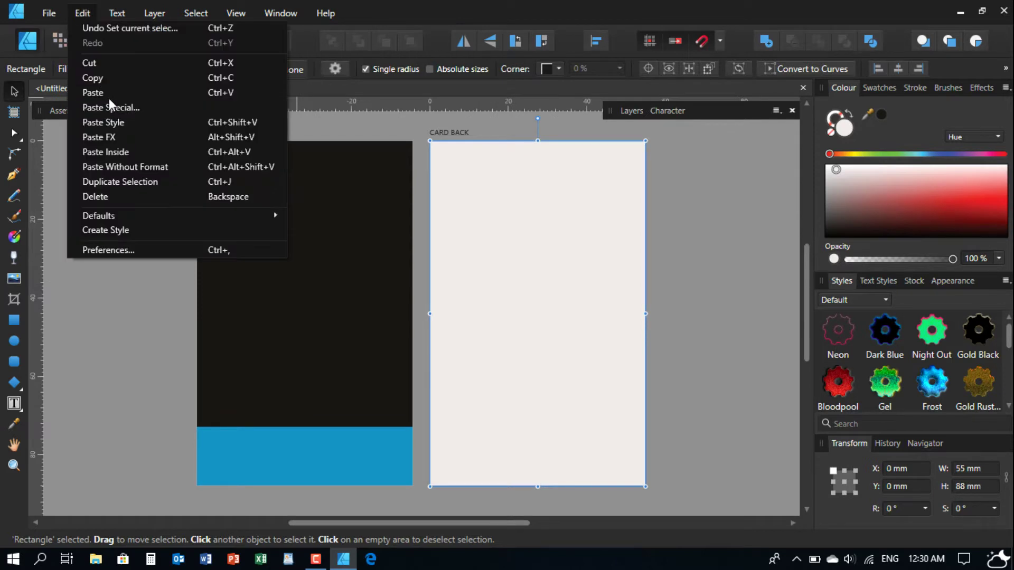
{"action": "left_click", "coordinate": [109, 94]}
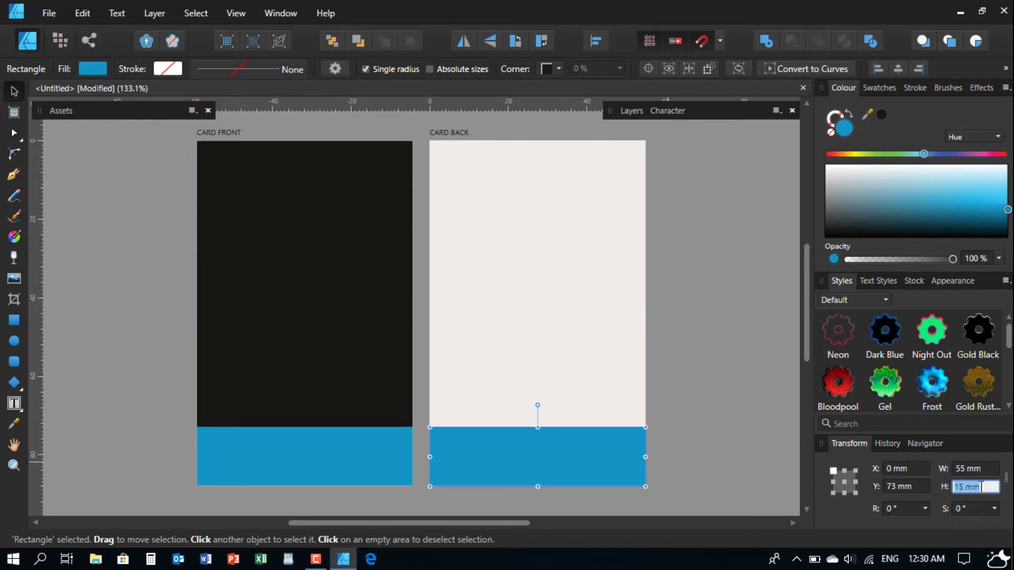
{"action": "type", "text": "35"}
{"action": "key", "text": "Return"}
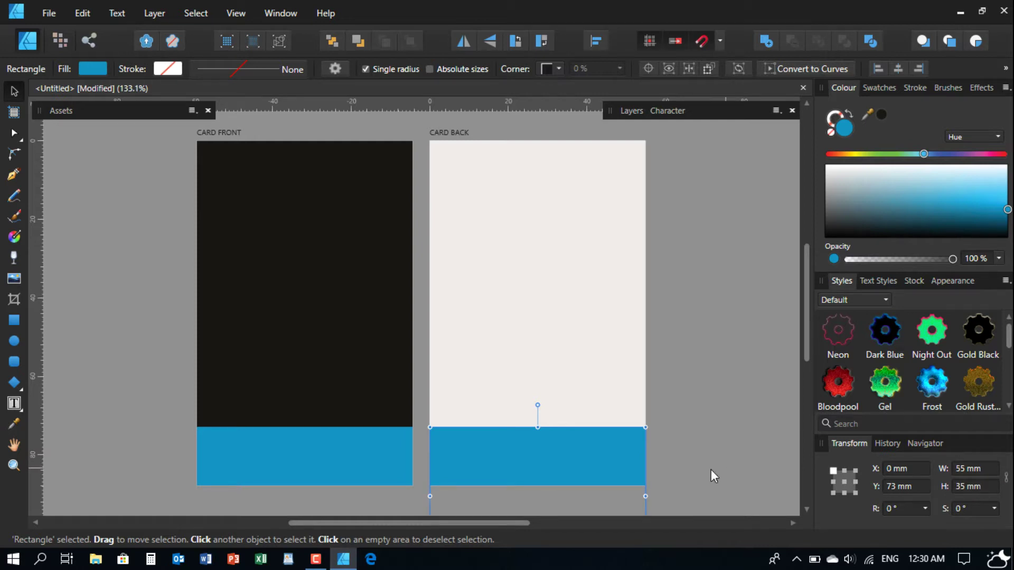
{"action": "left_click_drag", "start_coordinate": [572, 455], "coordinate": [575, 376]}
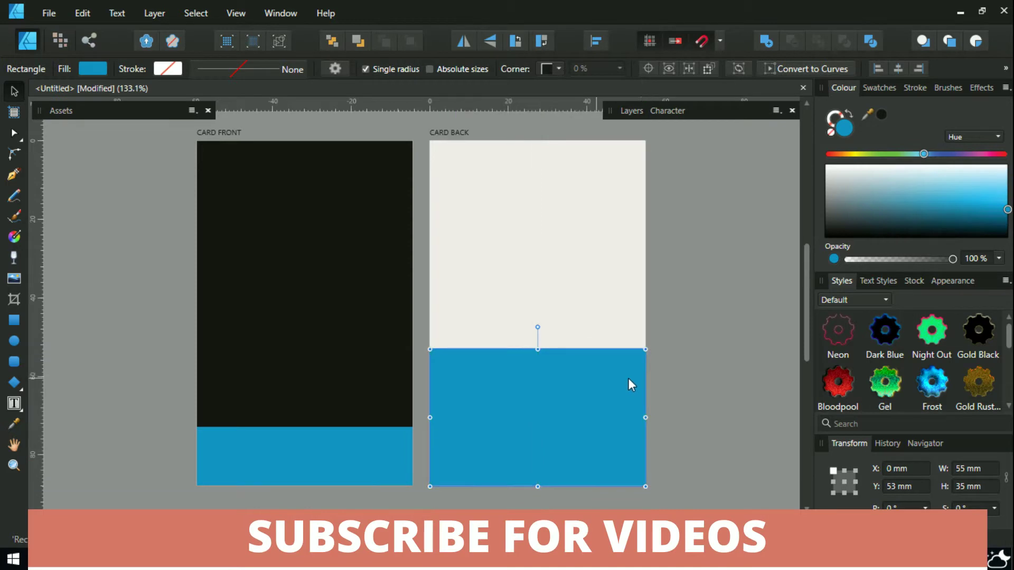
{"action": "left_click", "coordinate": [692, 381]}
- Fill the 35 mm band with the front card's black using the Colour Picker Tool
{"action": "left_click", "coordinate": [367, 455]}
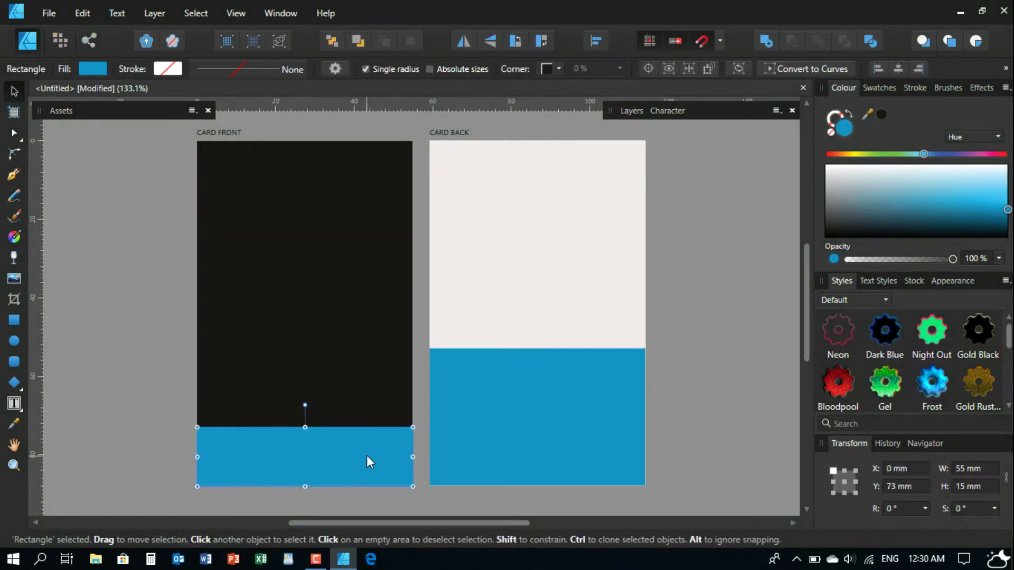
{"action": "left_click", "coordinate": [540, 414]}
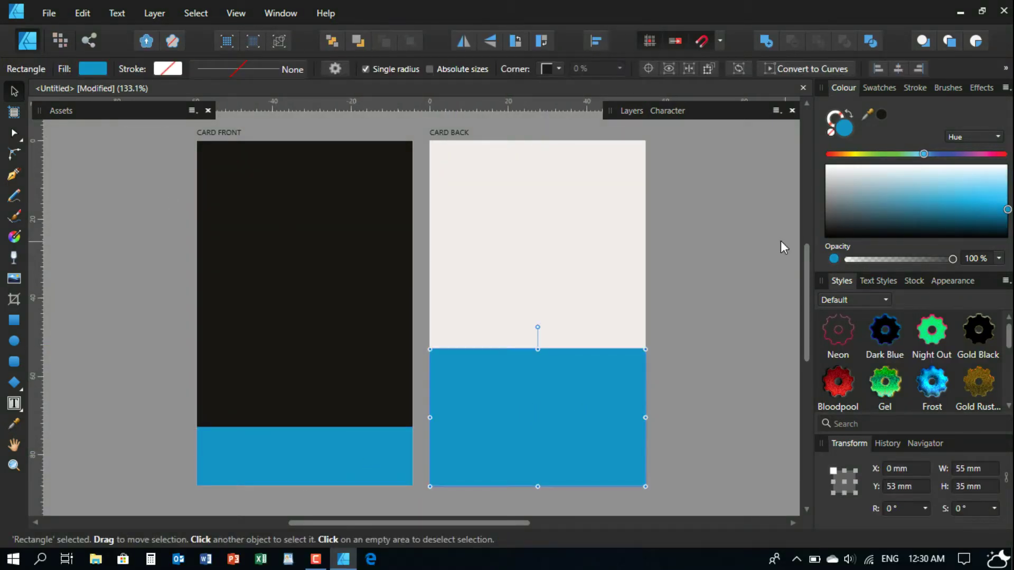
{"action": "left_click", "coordinate": [14, 425]}
{"action": "left_click", "coordinate": [301, 300]}
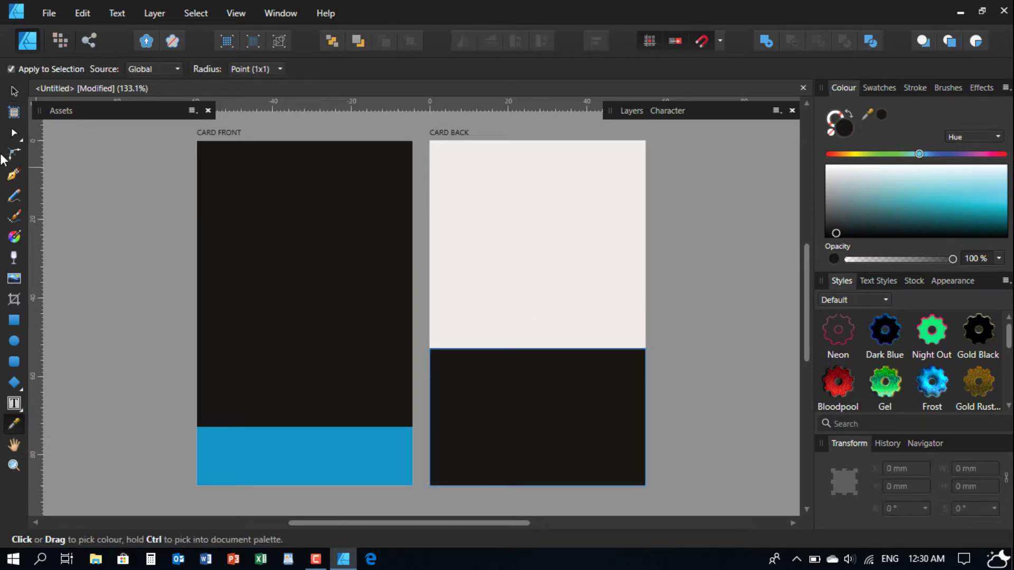
{"action": "left_click", "coordinate": [15, 91]}
{"action": "left_click", "coordinate": [109, 267]}
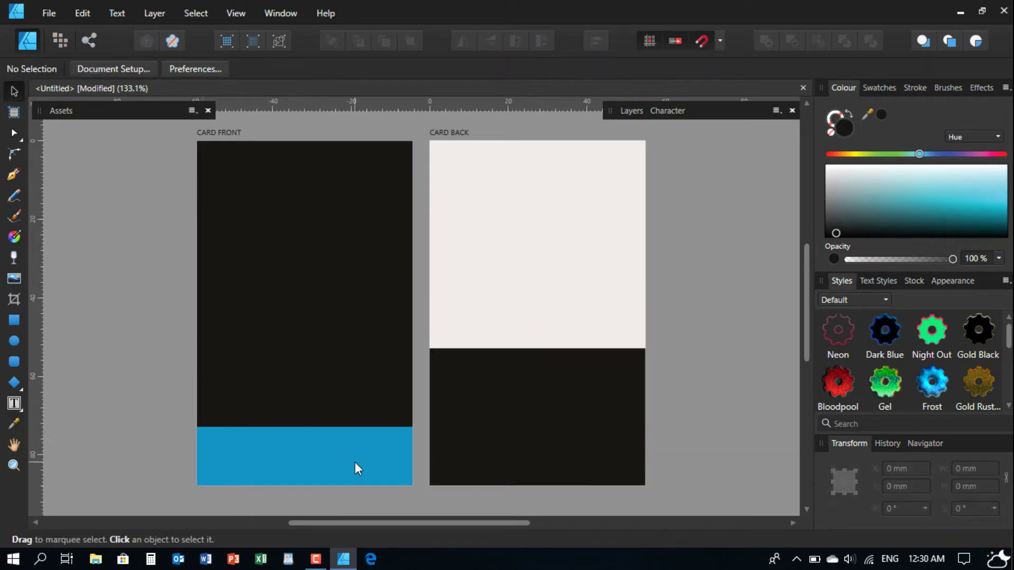
{"action": "left_click", "coordinate": [355, 463]}
- Paste a copy of the front's 15 mm blue band onto CARD BACK, right above the black block
{"action": "left_click", "coordinate": [72, 8]}
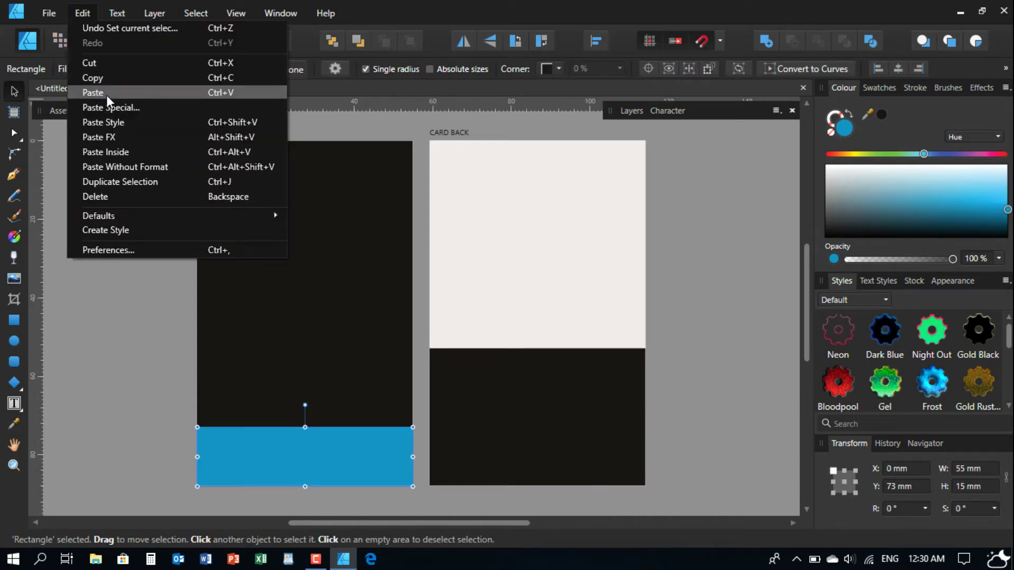
{"action": "left_click", "coordinate": [105, 75]}
{"action": "left_click", "coordinate": [545, 294]}
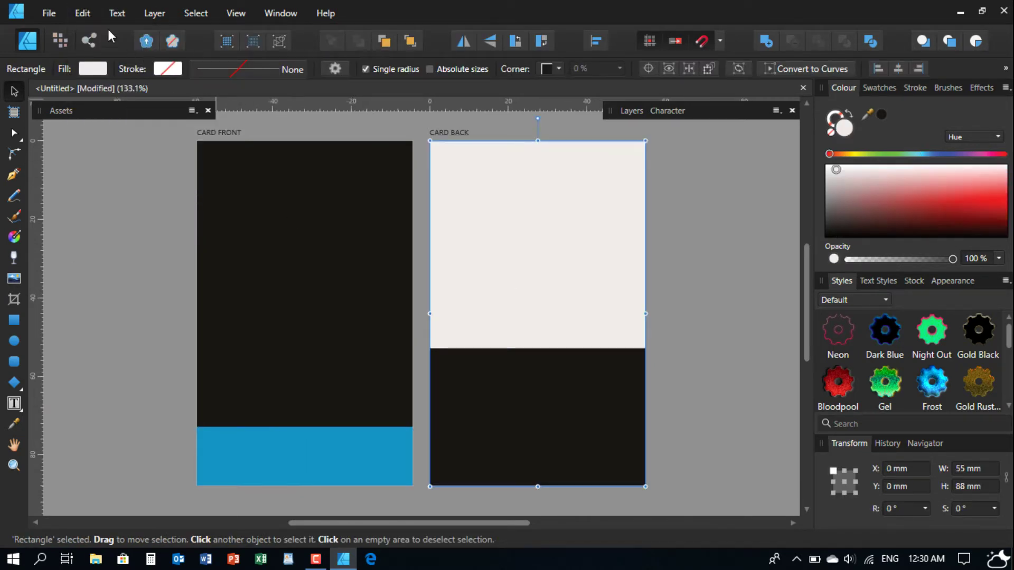
{"action": "left_click", "coordinate": [84, 12]}
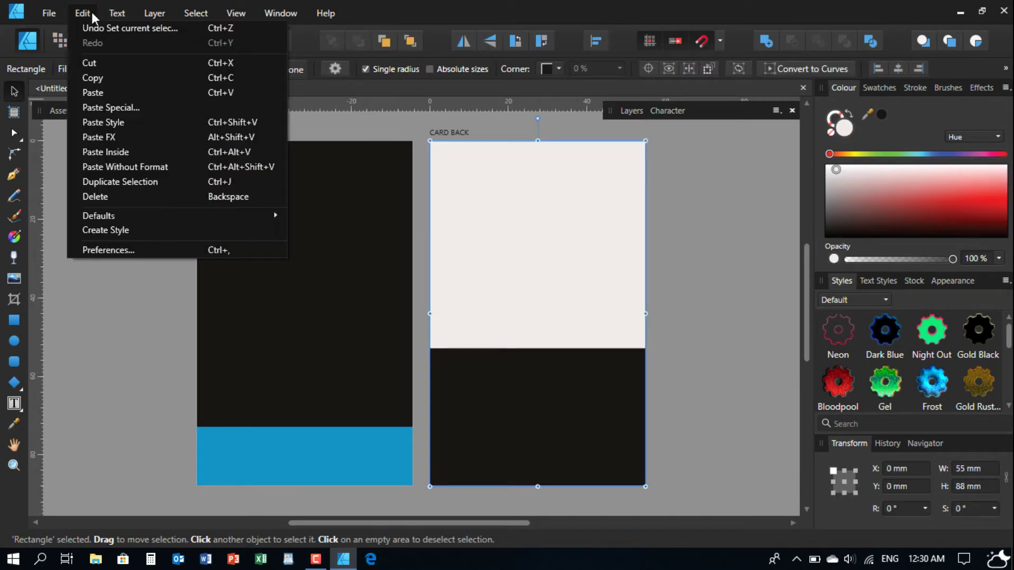
{"action": "left_click", "coordinate": [97, 94]}
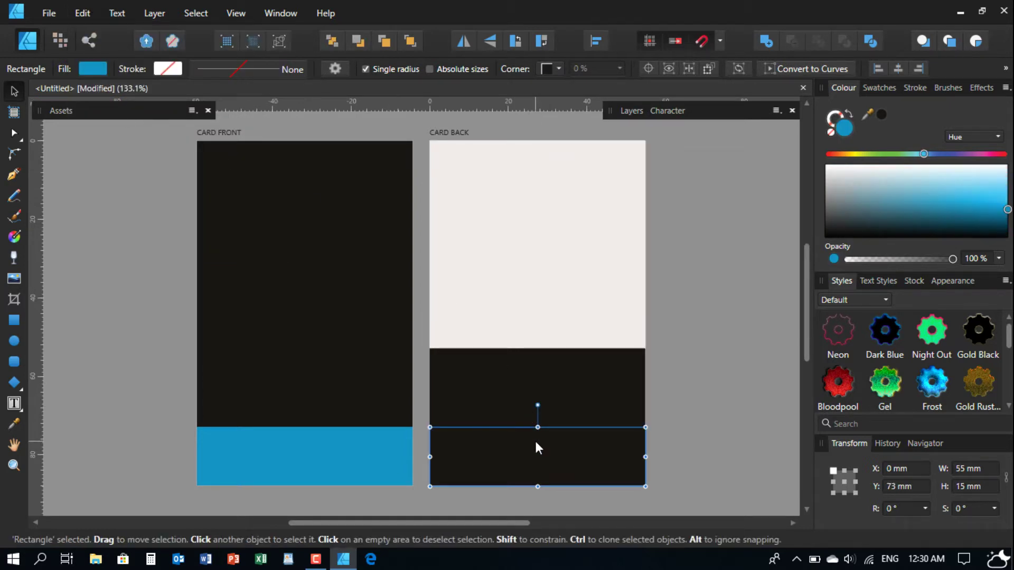
{"action": "left_click_drag", "start_coordinate": [537, 447], "coordinate": [534, 310]}
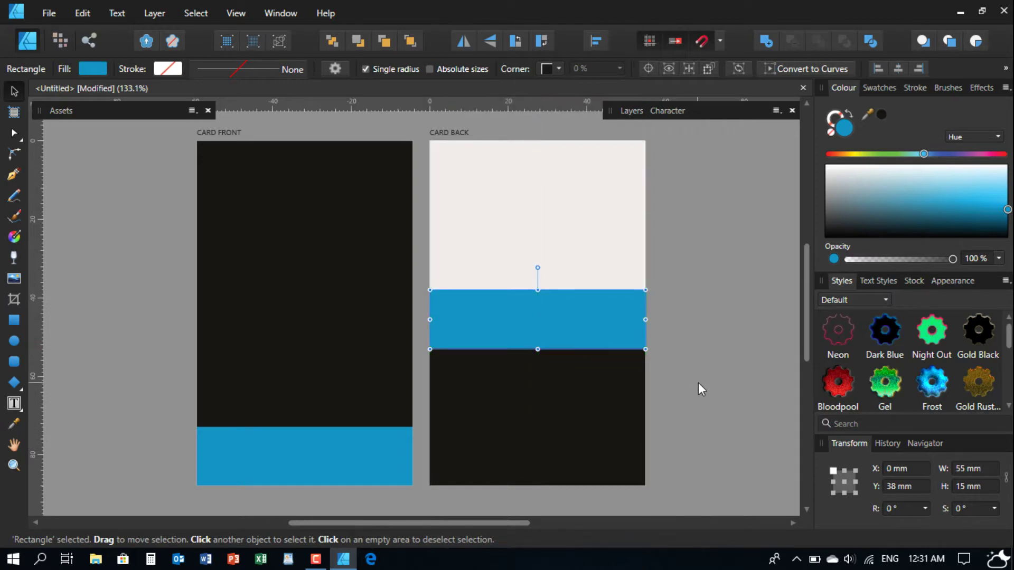
{"action": "left_click", "coordinate": [697, 382]}
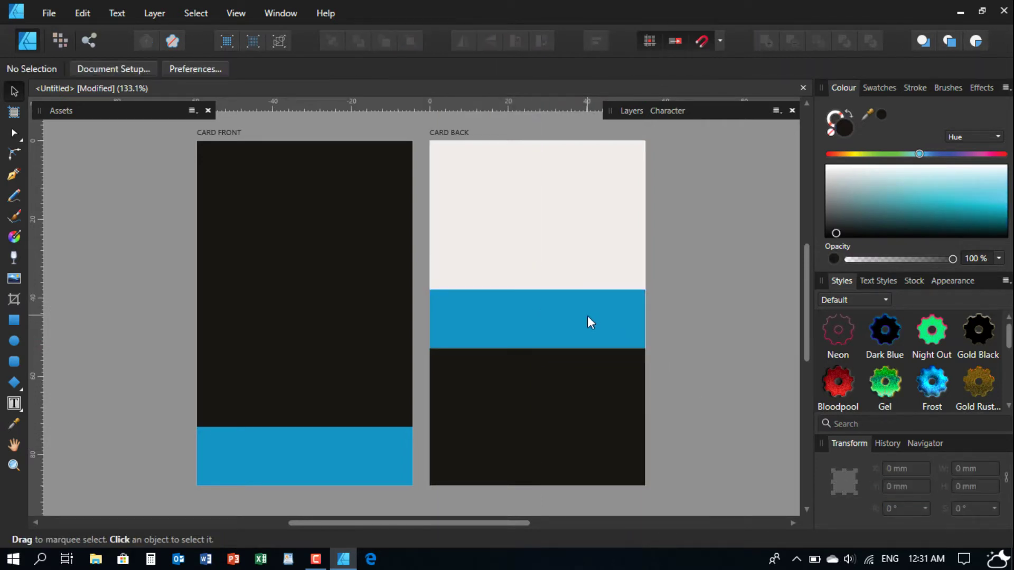
{"action": "left_click", "coordinate": [540, 318]}
{"action": "left_click", "coordinate": [697, 378]}
{"action": "left_click_drag", "start_coordinate": [421, 138], "coordinate": [698, 494]}
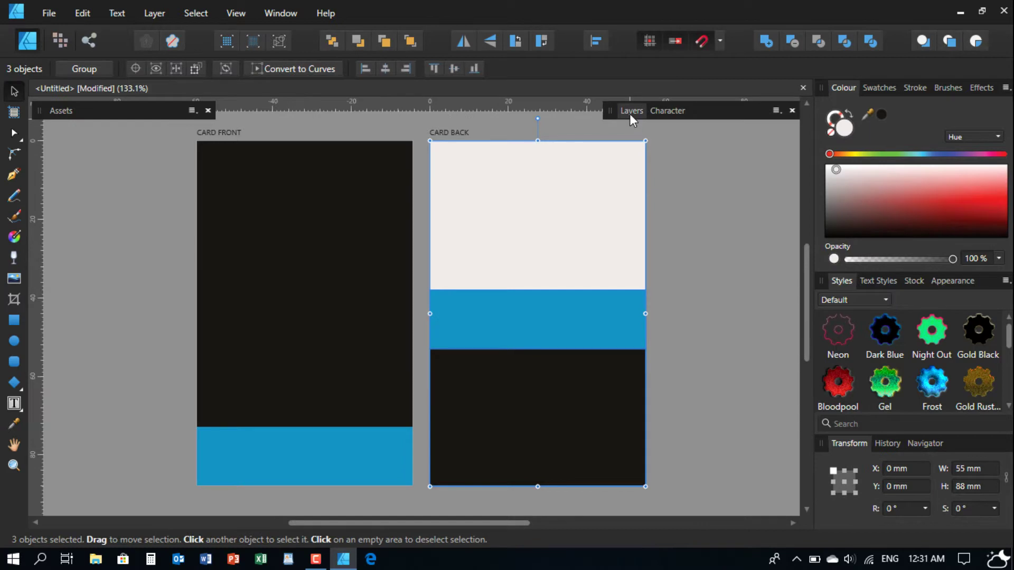
- Check CARD BACK's layers, then select the first coffee logo in the 3214269 document
{"action": "left_click", "coordinate": [629, 113]}
{"action": "left_click", "coordinate": [610, 153]}
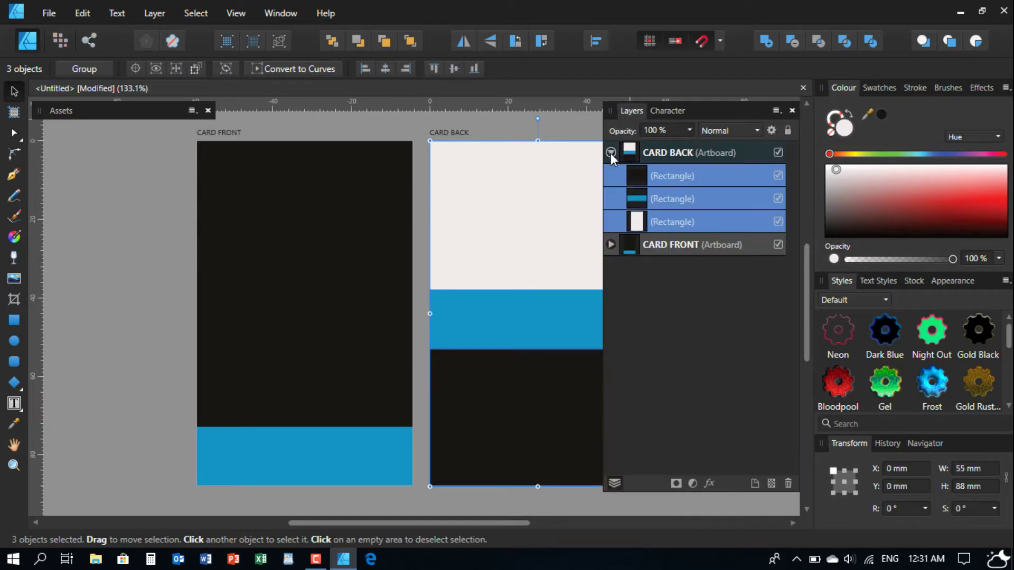
{"action": "left_click", "coordinate": [611, 152]}
{"action": "left_click", "coordinate": [611, 153]}
{"action": "left_click", "coordinate": [611, 153]}
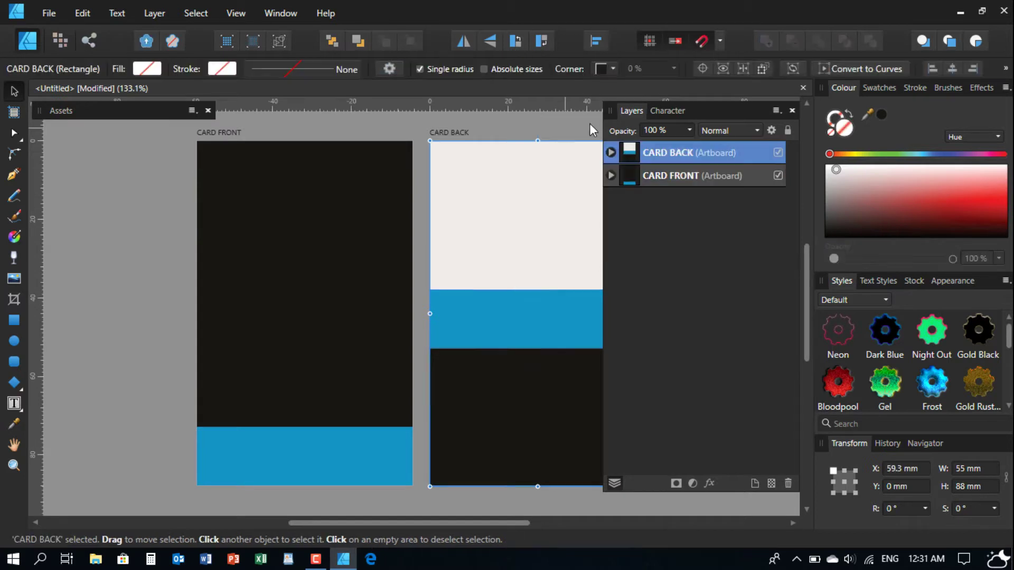
{"action": "left_click", "coordinate": [631, 110]}
{"action": "mouse_move", "coordinate": [543, 240]}
{"action": "left_mouse_down"}
{"action": "mouse_move", "coordinate": [520, 234]}
{"action": "mouse_move", "coordinate": [544, 236]}
{"action": "left_mouse_up"}
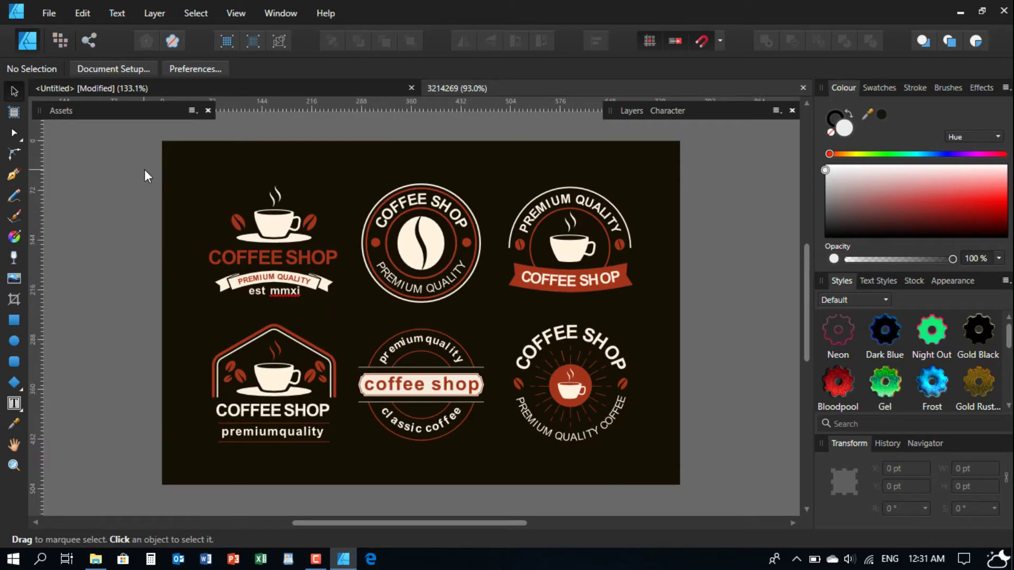
{"action": "left_click_drag", "start_coordinate": [144, 170], "coordinate": [357, 274]}
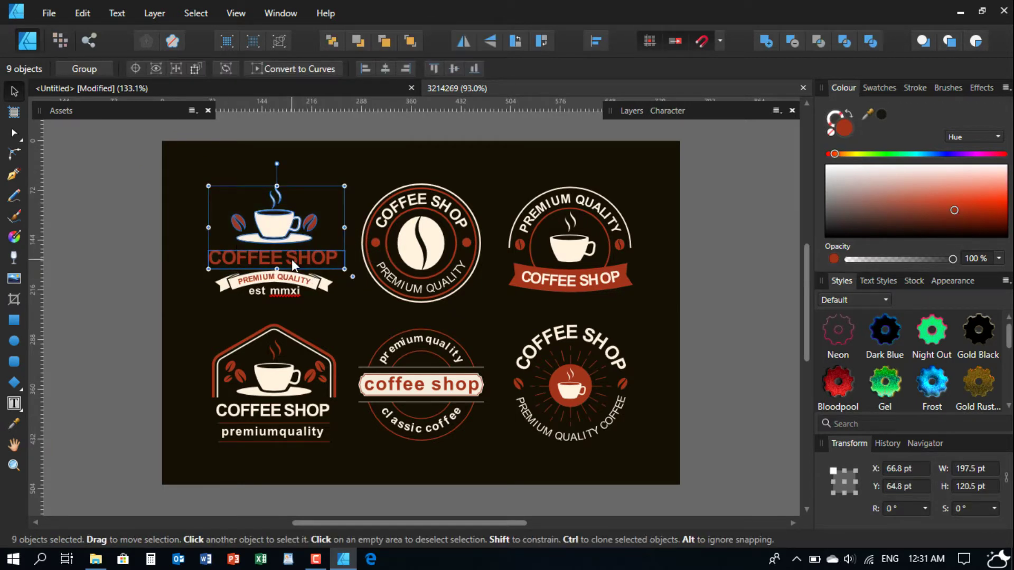
- Copy the first coffee logo from 3214269 and paste it into CARD FRONT's upper half
{"action": "left_click", "coordinate": [87, 12]}
{"action": "left_click", "coordinate": [113, 77]}
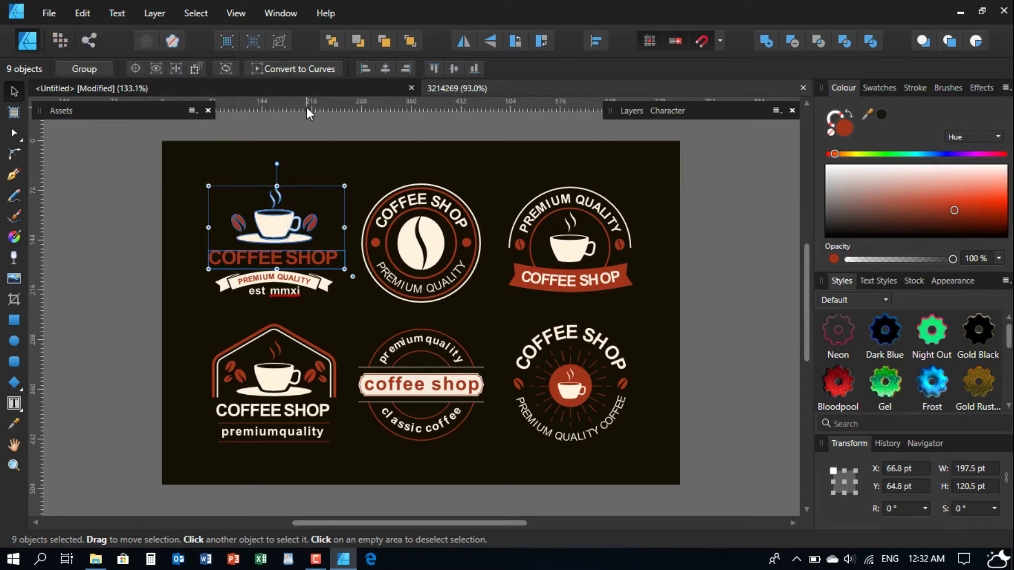
{"action": "left_click", "coordinate": [255, 89]}
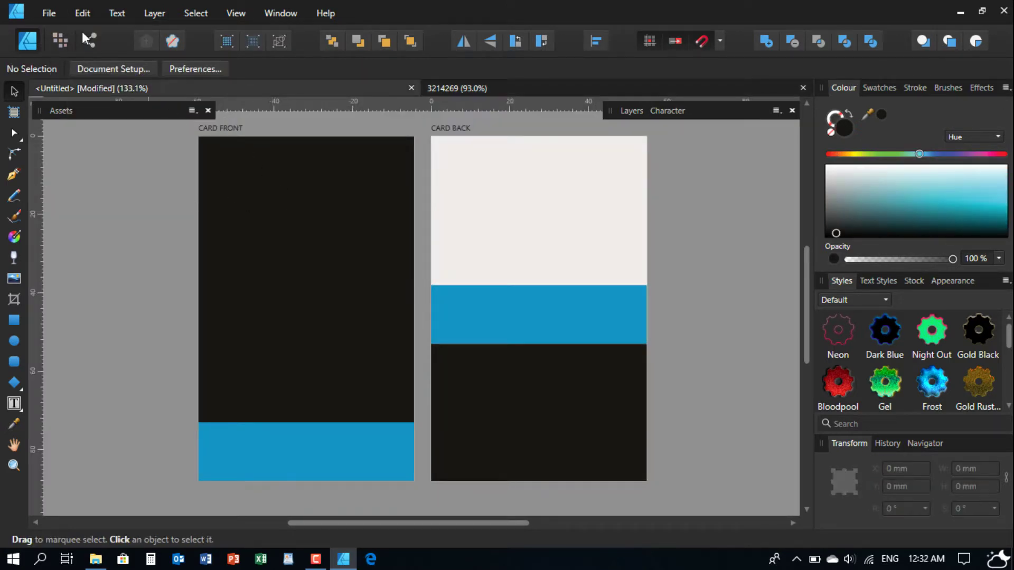
{"action": "left_click", "coordinate": [55, 11]}
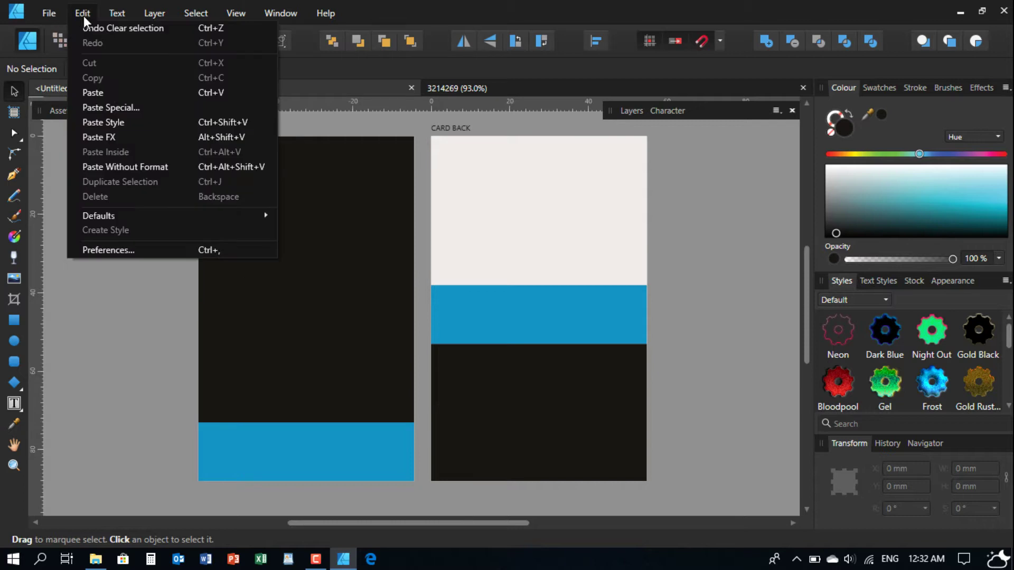
{"action": "left_click", "coordinate": [130, 92]}
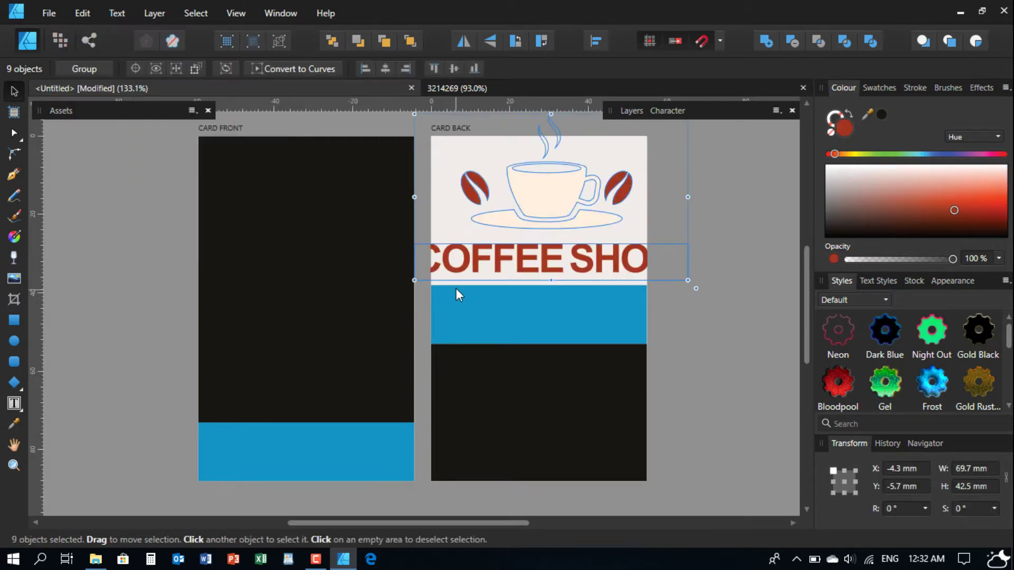
{"action": "left_click_drag", "start_coordinate": [551, 210], "coordinate": [306, 267]}
{"action": "left_click", "coordinate": [100, 272]}
{"action": "left_click_drag", "start_coordinate": [101, 288], "coordinate": [536, 352]}
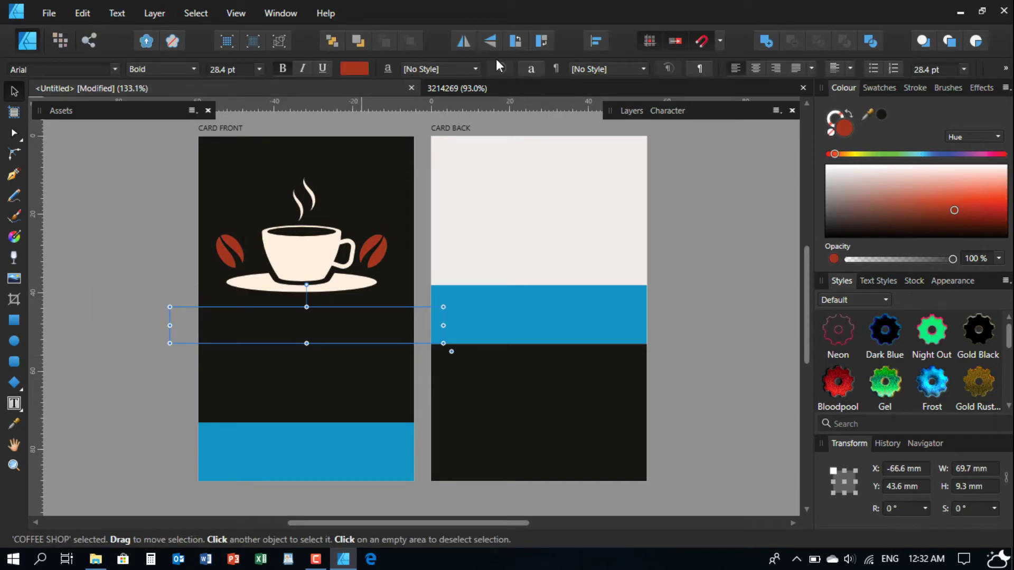
- Try Arrange back/forward and the context menu on the hidden COFFEE SHOP text
{"action": "left_click", "coordinate": [361, 39]}
{"action": "left_click", "coordinate": [384, 42]}
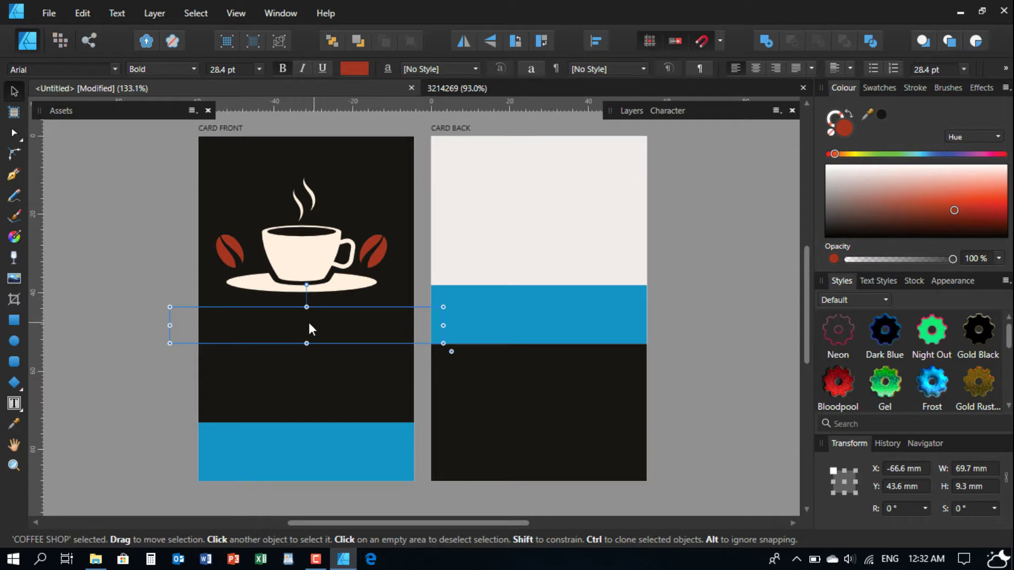
{"action": "mouse_move", "coordinate": [287, 323]}
{"action": "left_mouse_down"}
{"action": "mouse_move", "coordinate": [211, 302]}
{"action": "mouse_move", "coordinate": [272, 319]}
{"action": "left_mouse_up"}
{"action": "right_click", "coordinate": [272, 319]}
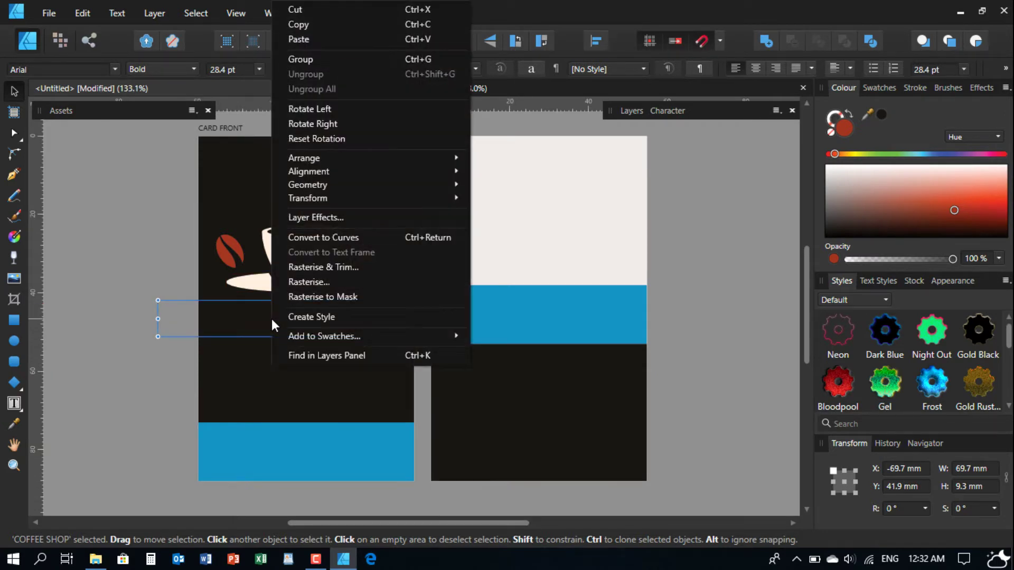
{"action": "mouse_move", "coordinate": [350, 162]}
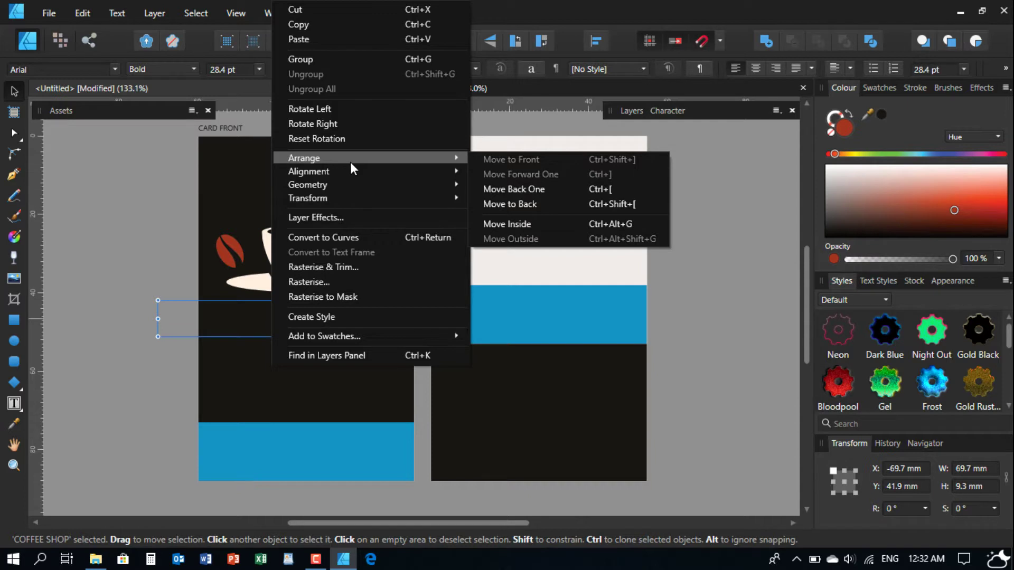
{"action": "left_click", "coordinate": [131, 306]}
- Marquee-select the hidden COFFEE SHOP text and delete it
{"action": "left_click", "coordinate": [207, 307]}
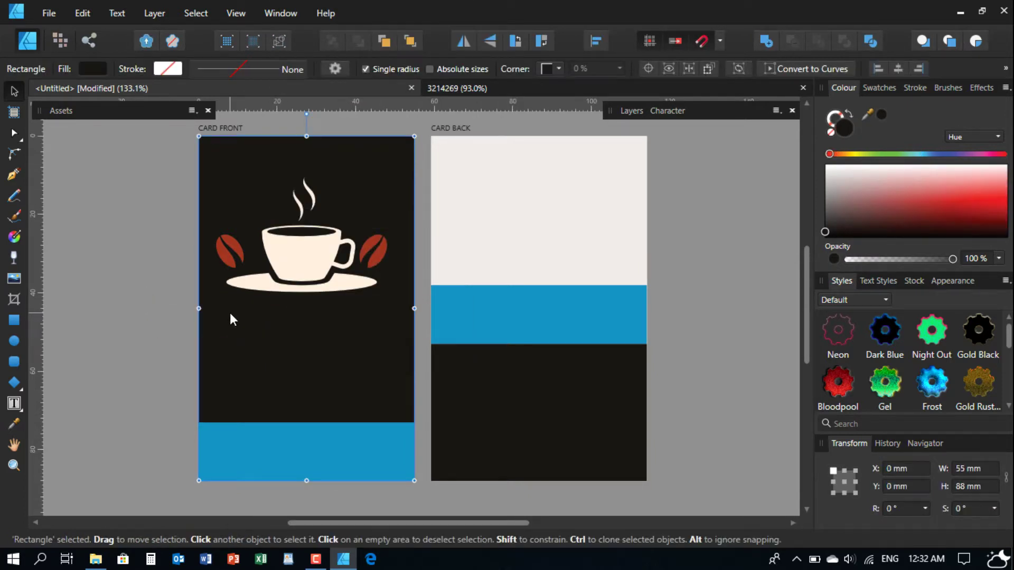
{"action": "left_click_drag", "start_coordinate": [157, 293], "coordinate": [508, 344]}
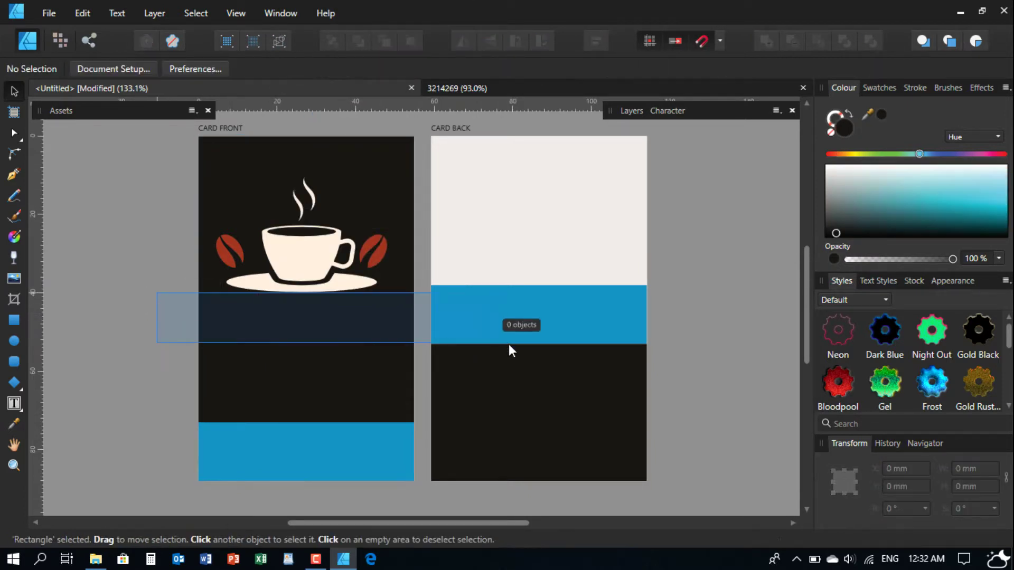
{"action": "left_click", "coordinate": [310, 278]}
{"action": "left_click", "coordinate": [142, 289]}
{"action": "left_click_drag", "start_coordinate": [112, 286], "coordinate": [534, 363]}
{"action": "key", "text": "Delete"}
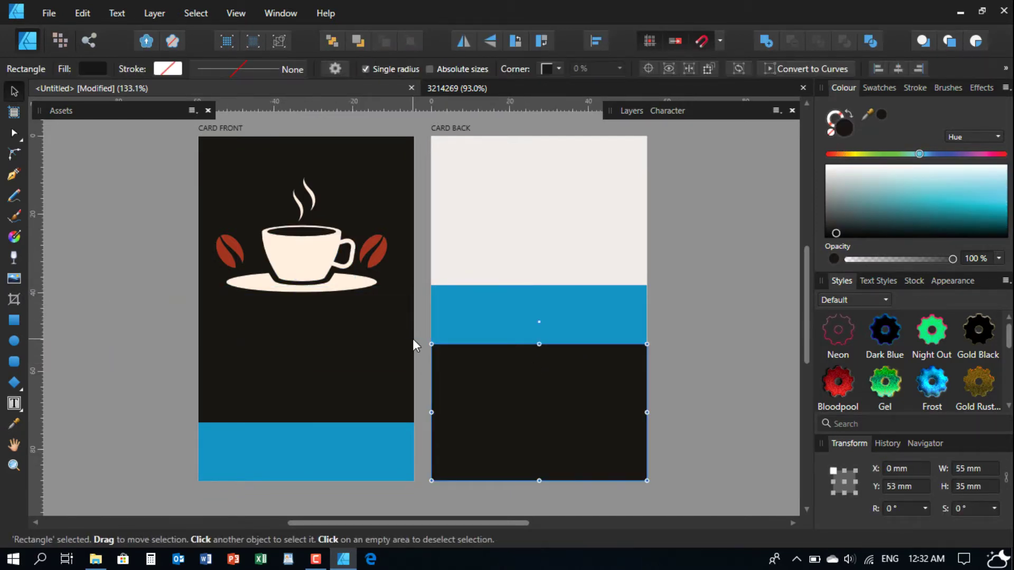
- Check the remaining cup-and-beans artwork by selecting its parts, then clear the selection
{"action": "left_click", "coordinate": [135, 192]}
{"action": "left_click_drag", "start_coordinate": [135, 186], "coordinate": [324, 293]}
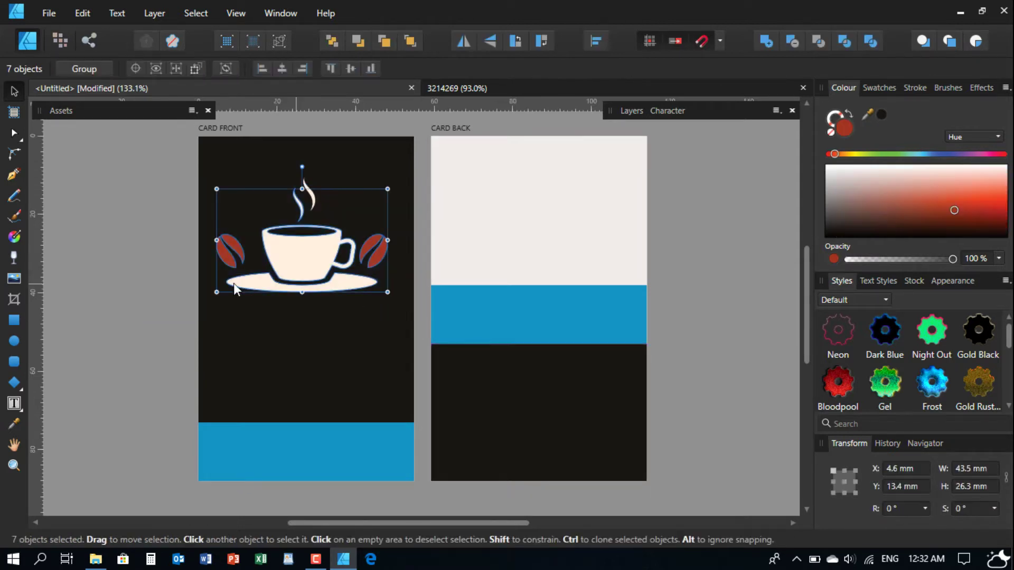
{"action": "left_click_drag", "start_coordinate": [111, 311], "coordinate": [438, 154]}
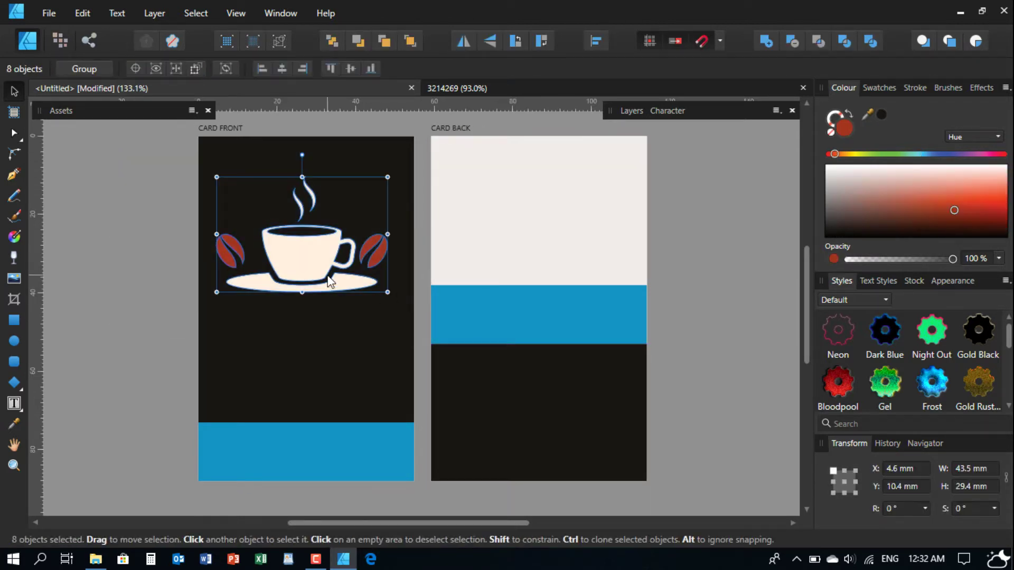
{"action": "left_click", "coordinate": [313, 265]}
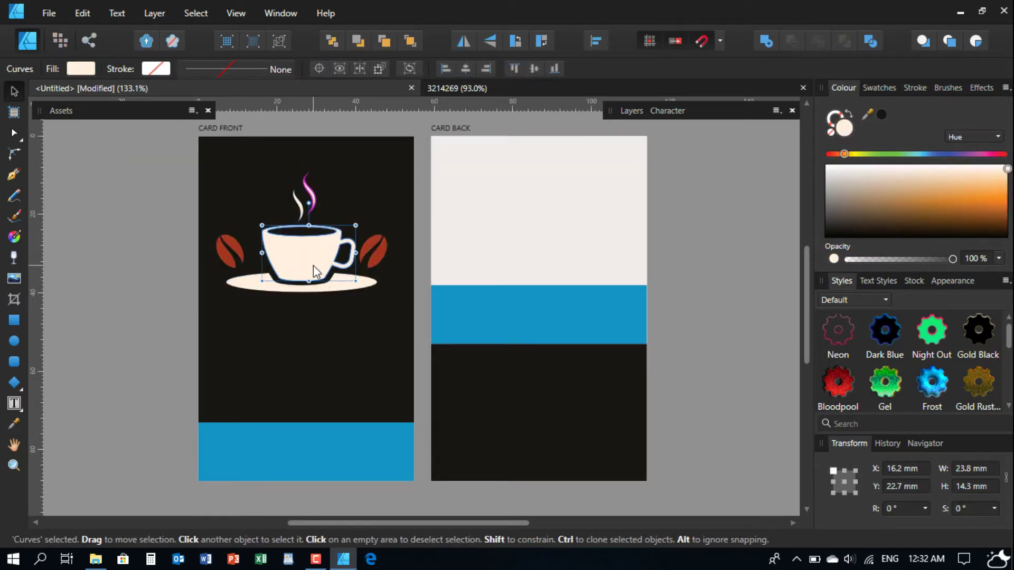
{"action": "left_click", "coordinate": [237, 138]}
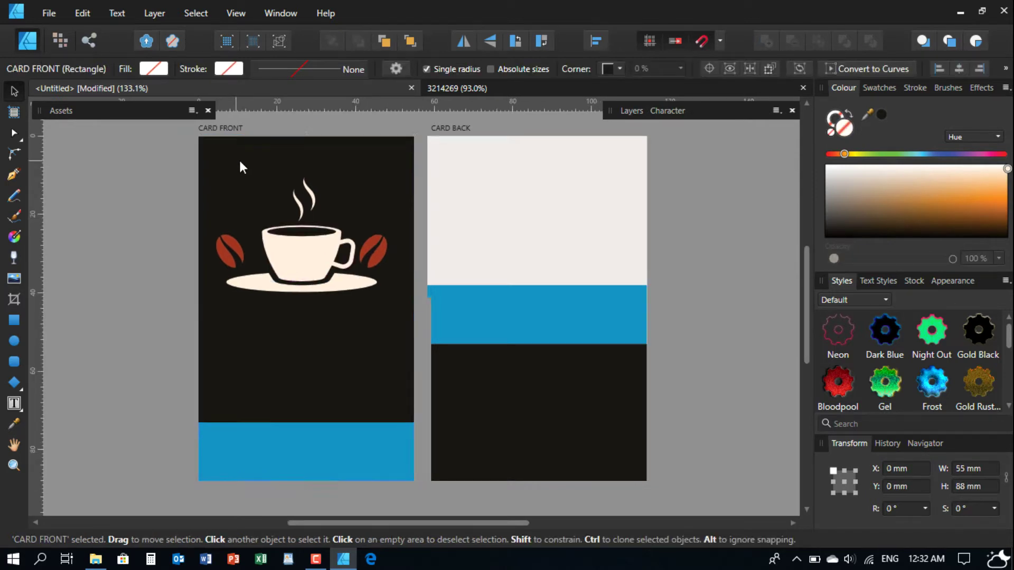
{"action": "left_click_drag", "start_coordinate": [259, 133], "coordinate": [428, 350]}
{"action": "left_click", "coordinate": [248, 129]}
- Drop the two coffee beans from the selection and group the cup, steam and saucer
{"action": "scroll", "coordinate": [318, 305], "scroll_direction": "up", "scroll_amount": 4}
{"action": "left_click", "coordinate": [220, 240], "text": "shift"}
{"action": "left_click", "coordinate": [453, 253], "text": "shift"}
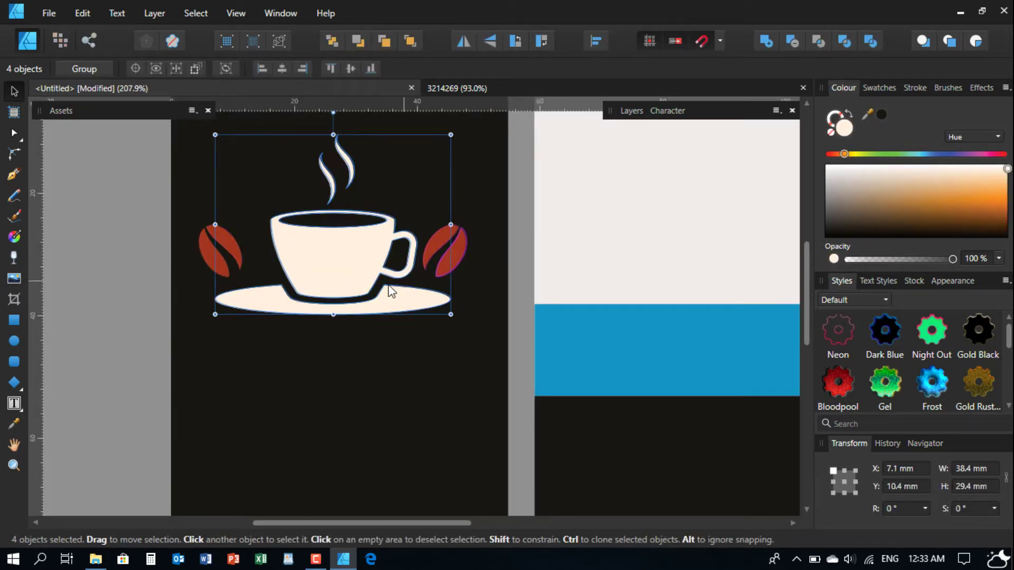
{"action": "right_click", "coordinate": [338, 279]}
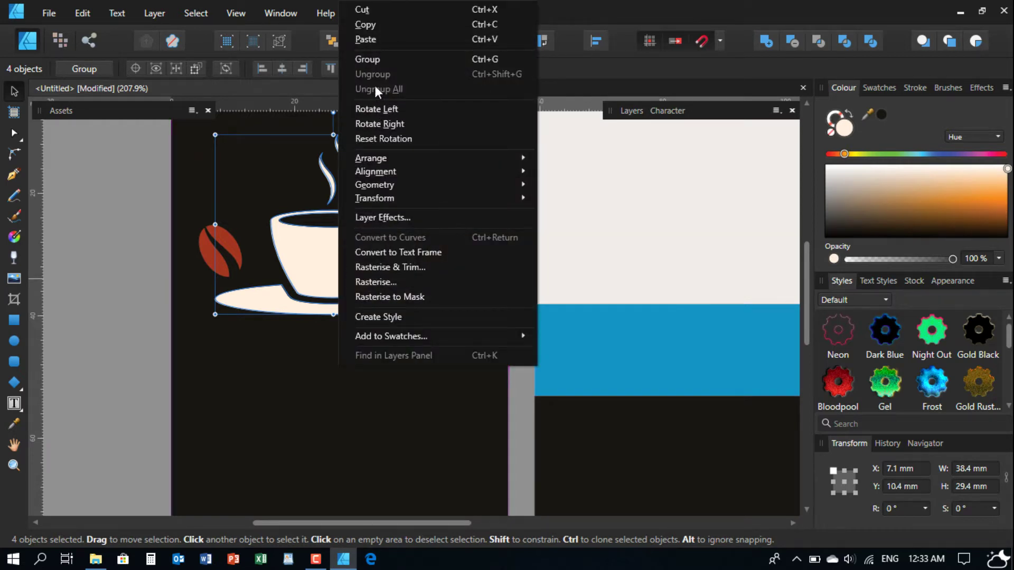
{"action": "left_click", "coordinate": [372, 59]}
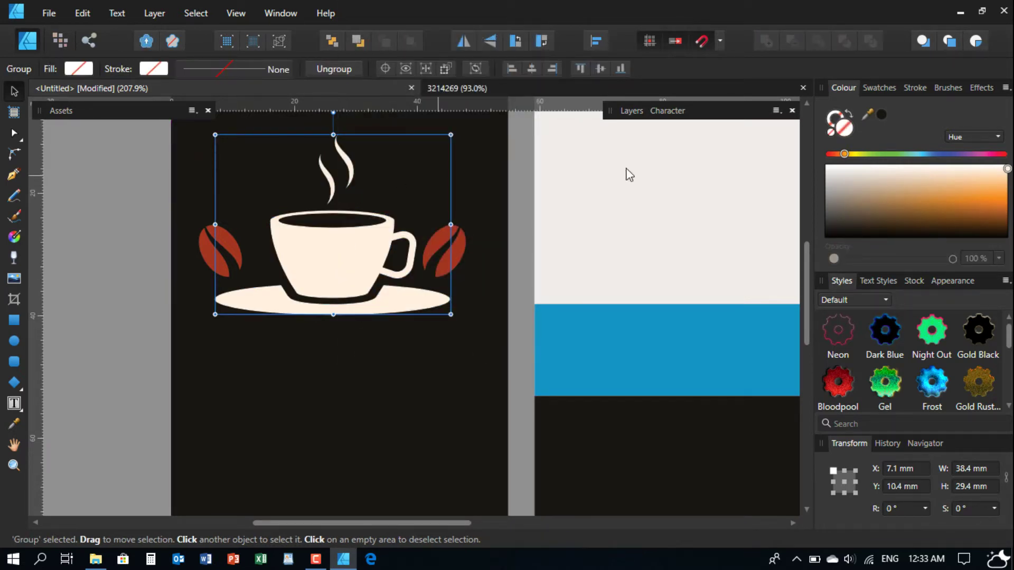
- Recolour the cup group white and zoom out to see both cards
{"action": "left_click_drag", "start_coordinate": [866, 186], "coordinate": [795, 163]}
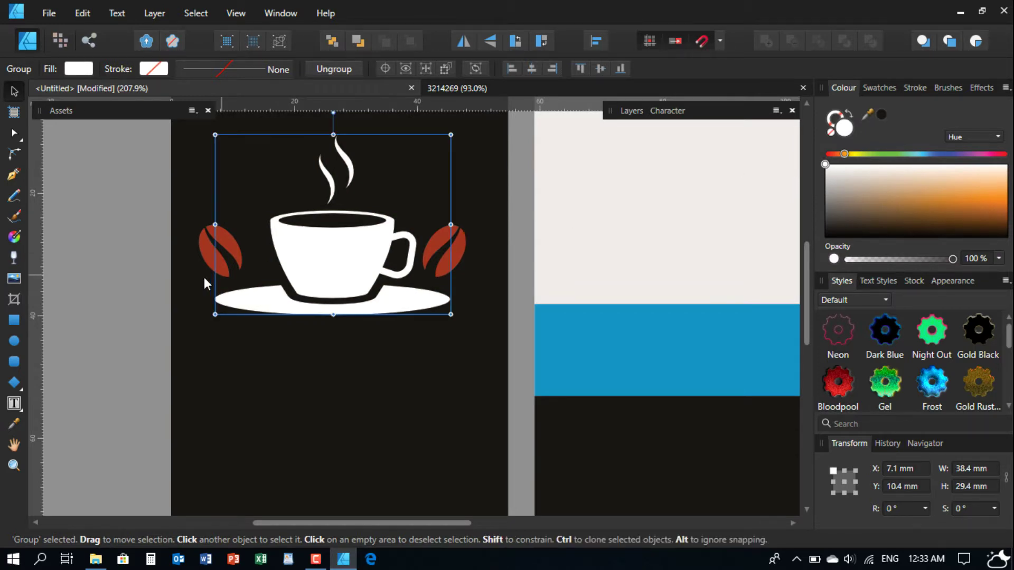
{"action": "key", "text": "ctrl+d"}
{"action": "scroll", "coordinate": [327, 303], "scroll_direction": "down", "scroll_amount": 3}
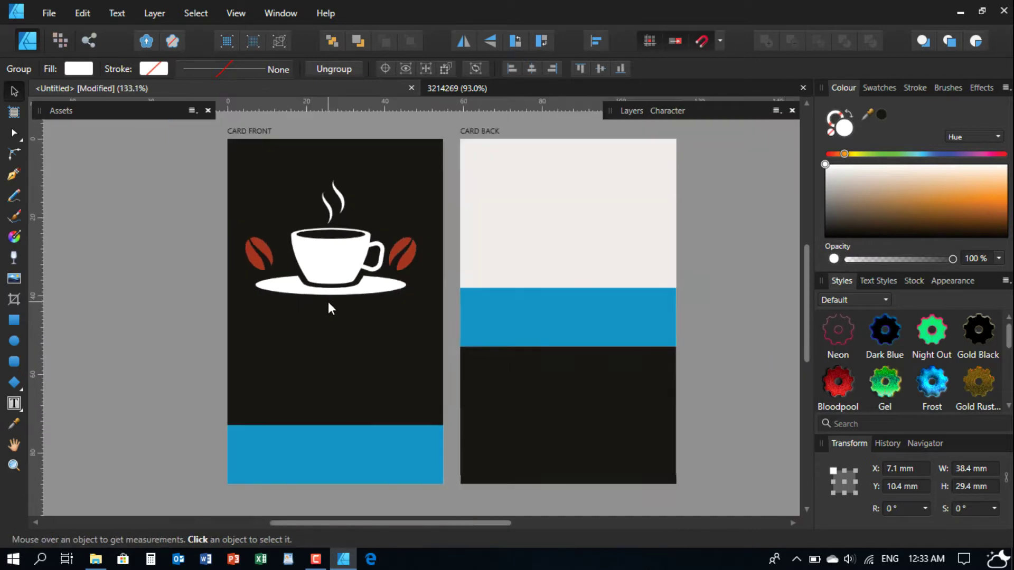
{"action": "left_click", "coordinate": [129, 259]}
{"action": "scroll", "coordinate": [262, 258], "scroll_direction": "up", "scroll_amount": 3}
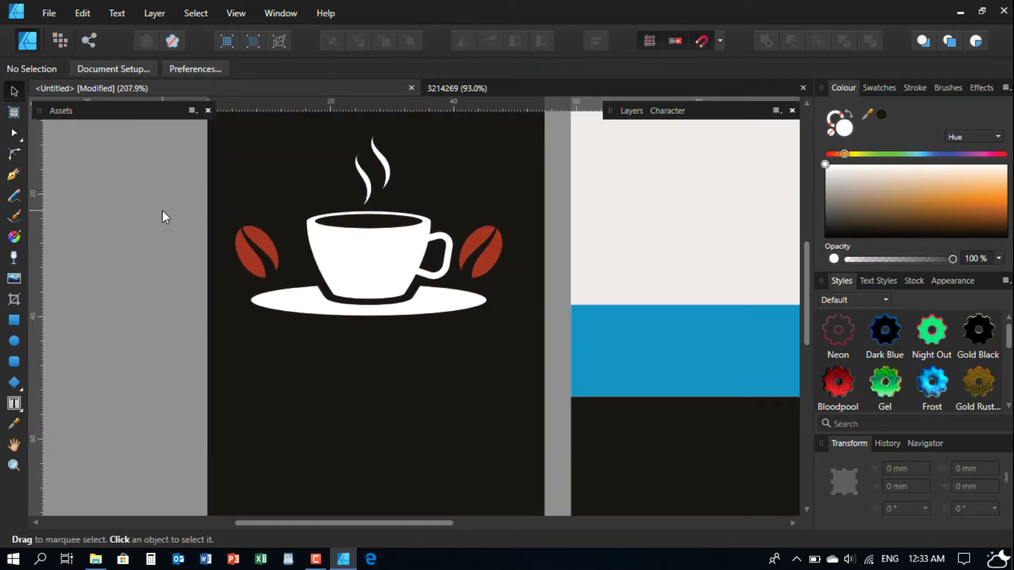
{"action": "scroll", "coordinate": [163, 210], "scroll_direction": "down", "scroll_amount": 3}
- Group the five cup-logo pieces, resize to about 30 × 20.2 mm and centre horizontally on the front
{"action": "left_click_drag", "start_coordinate": [151, 174], "coordinate": [461, 337]}
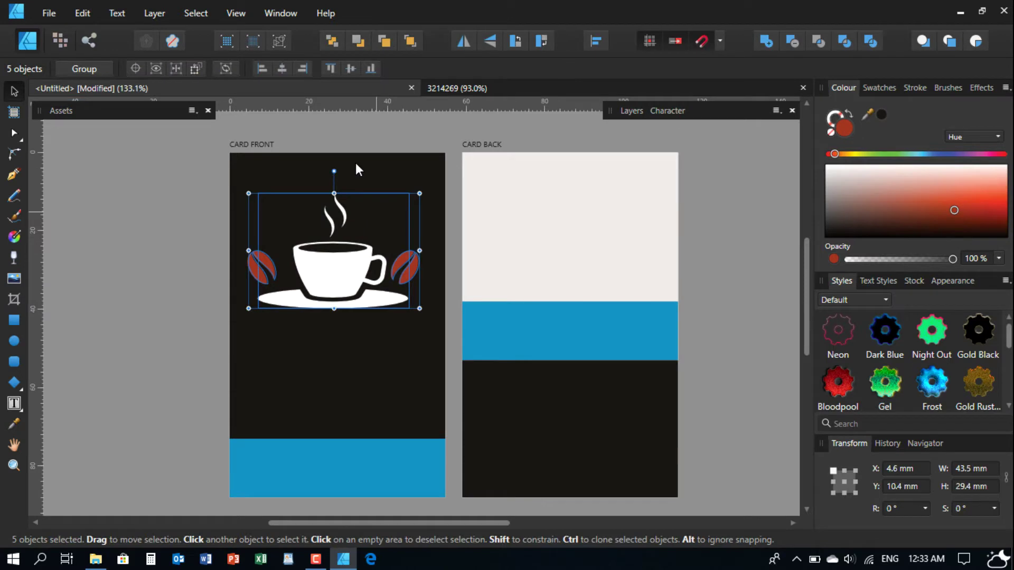
{"action": "left_click", "coordinate": [101, 66]}
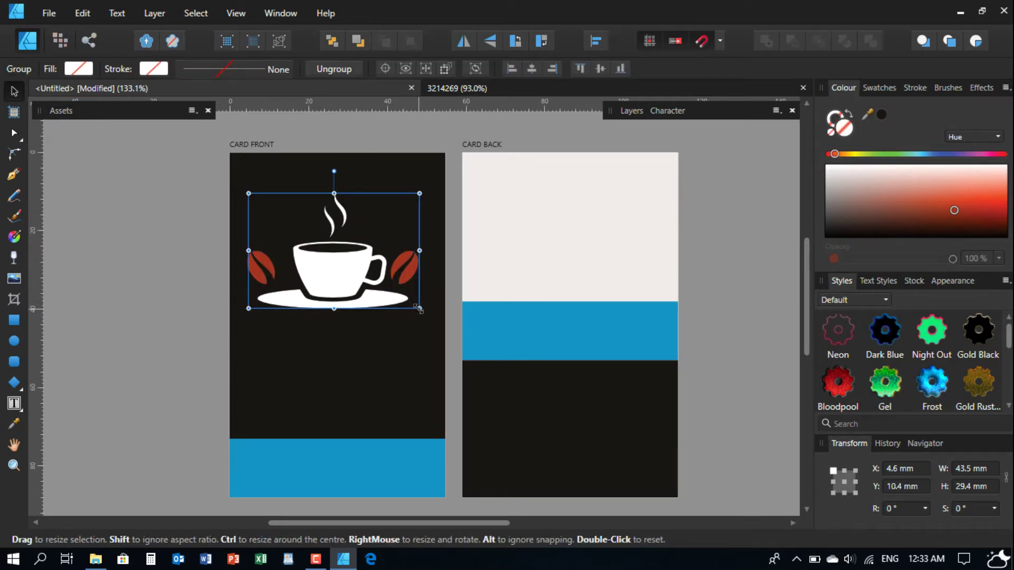
{"action": "left_click_drag", "start_coordinate": [418, 309], "coordinate": [329, 285]}
{"action": "left_click_drag", "start_coordinate": [304, 247], "coordinate": [392, 329]}
{"action": "left_click_drag", "start_coordinate": [347, 288], "coordinate": [348, 279]}
{"action": "left_click", "coordinate": [242, 293]}
{"action": "scroll", "coordinate": [290, 322], "scroll_direction": "down", "scroll_amount": 1}
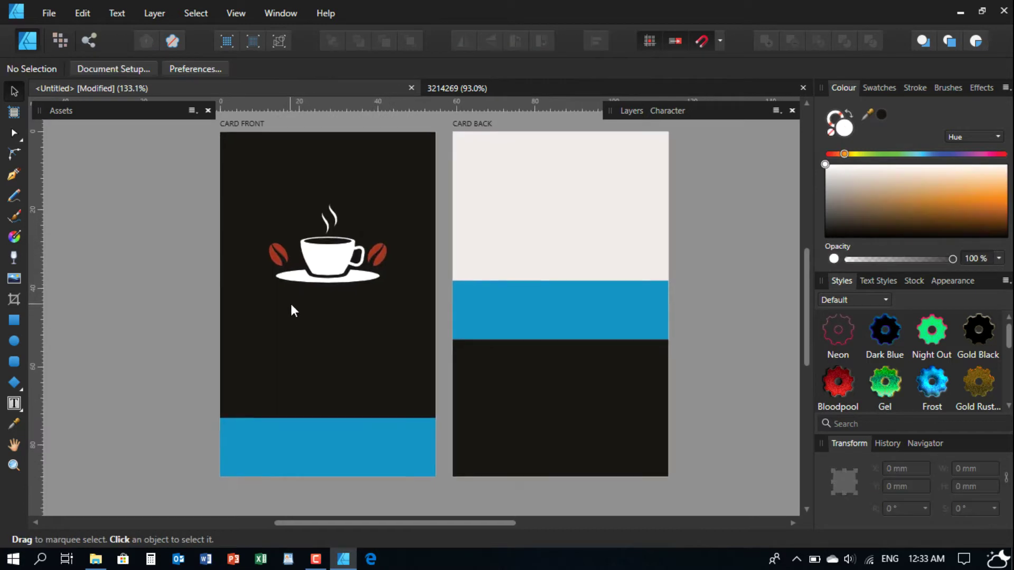
- Place the COFFEE SHOP text asset from ma studio under the cup and widen its frame
{"action": "left_click", "coordinate": [61, 110]}
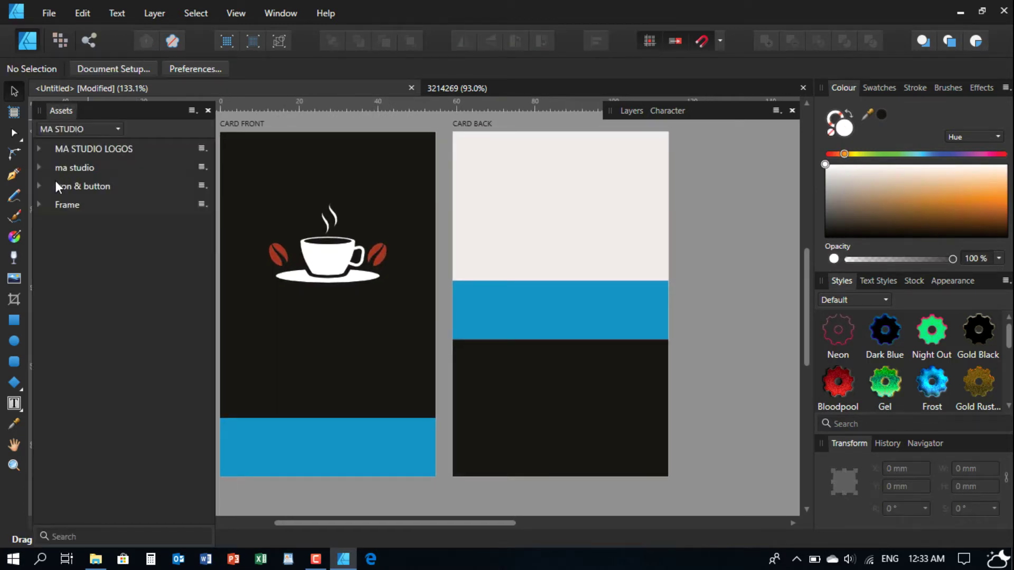
{"action": "left_click", "coordinate": [38, 167]}
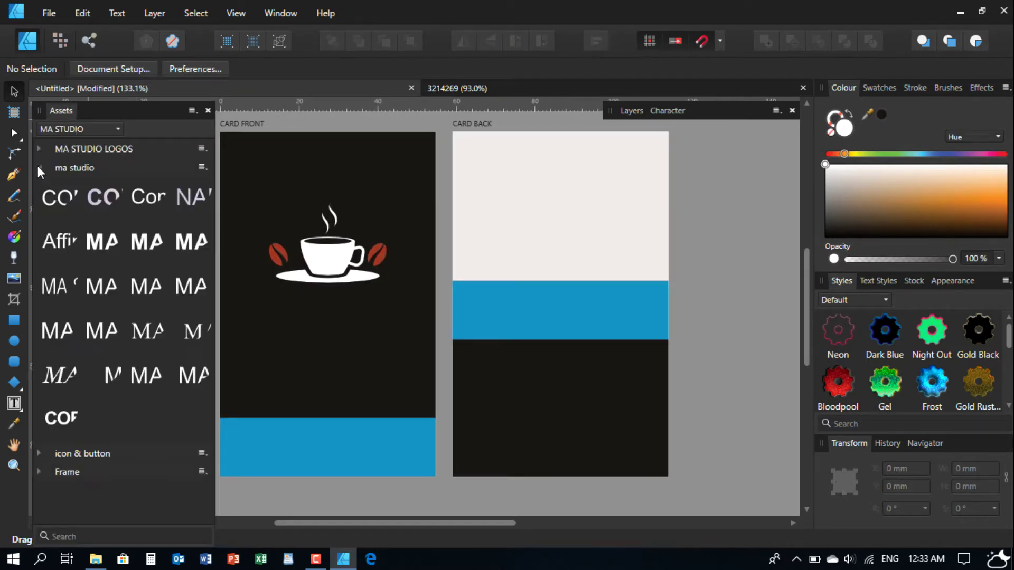
{"action": "left_click_drag", "start_coordinate": [57, 419], "coordinate": [313, 309]}
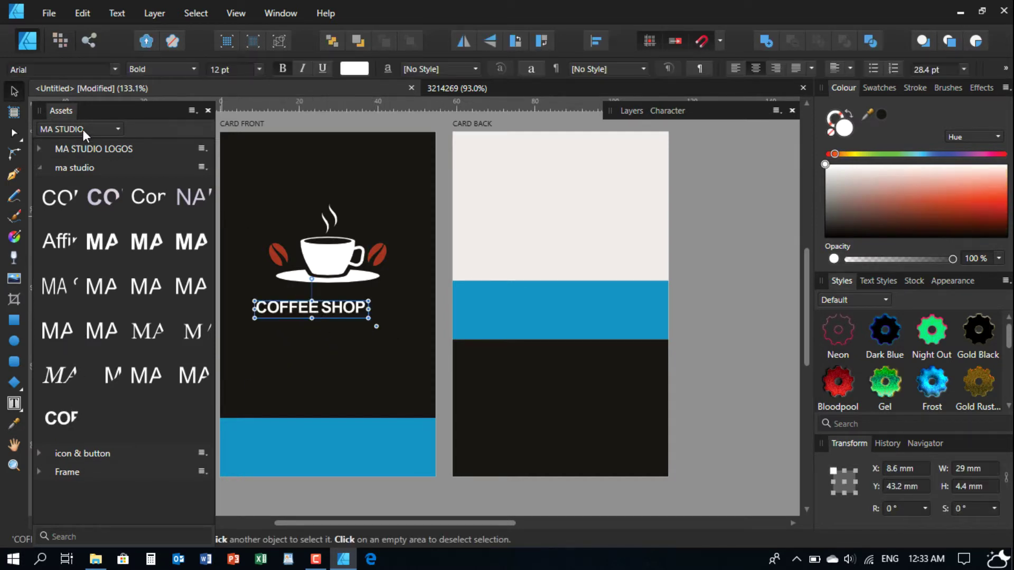
{"action": "left_click", "coordinate": [55, 108]}
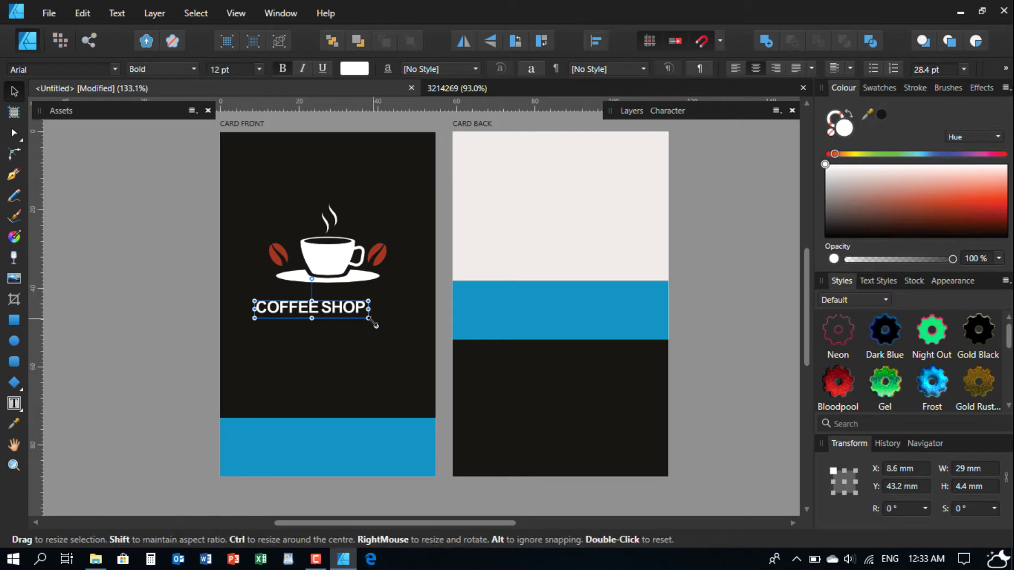
{"action": "left_click_drag", "start_coordinate": [373, 320], "coordinate": [402, 322]}
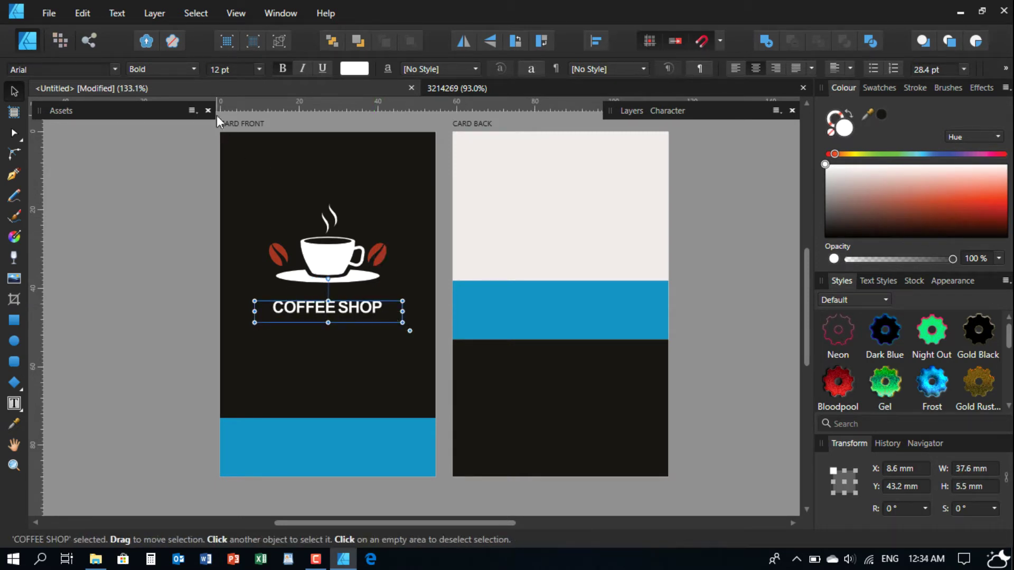
- Set the COFFEE SHOP text size to 13 pt
{"action": "left_click", "coordinate": [258, 64]}
{"action": "left_click", "coordinate": [246, 66]}
{"action": "type", "text": "13"}
{"action": "key", "text": "Return"}
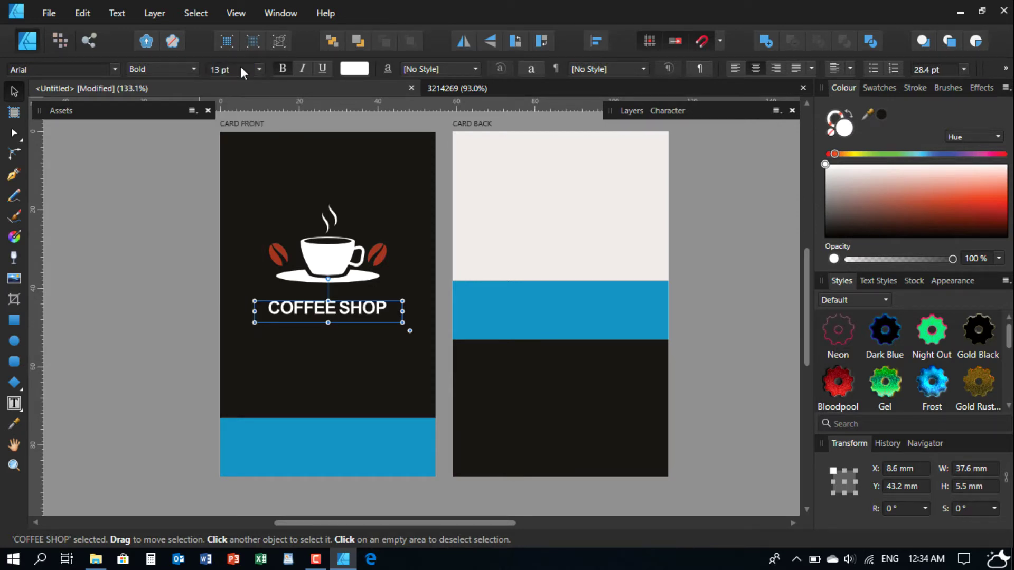
{"action": "scroll", "coordinate": [239, 65], "scroll_direction": "up", "scroll_amount": 2}
{"action": "scroll", "coordinate": [240, 65], "scroll_direction": "down", "scroll_amount": 1}
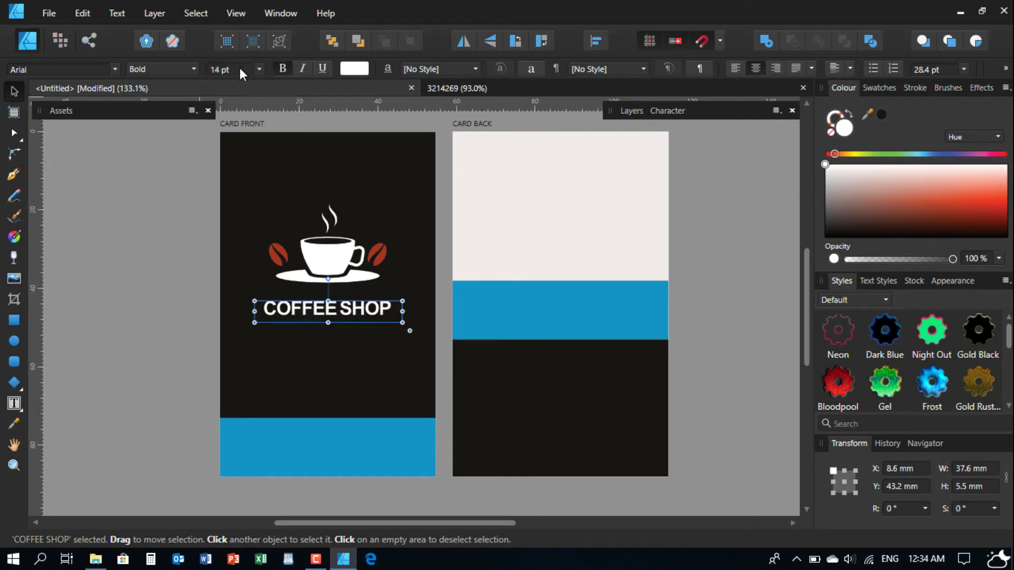
- Centre the COFFEE SHOP text vertically within its frame
{"action": "left_click", "coordinate": [158, 268]}
{"action": "left_click", "coordinate": [297, 311]}
{"action": "left_click", "coordinate": [811, 67]}
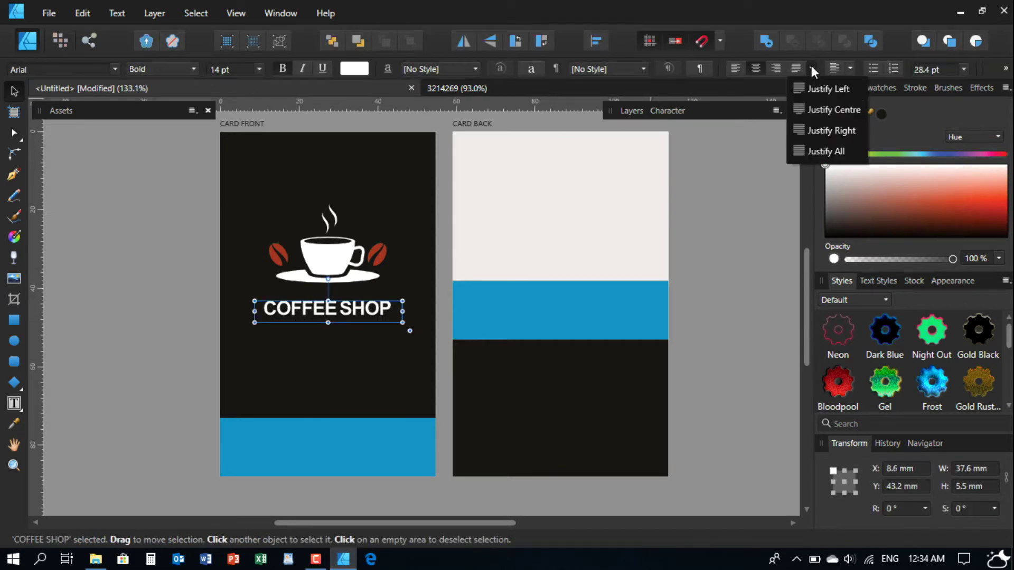
{"action": "left_click", "coordinate": [850, 66]}
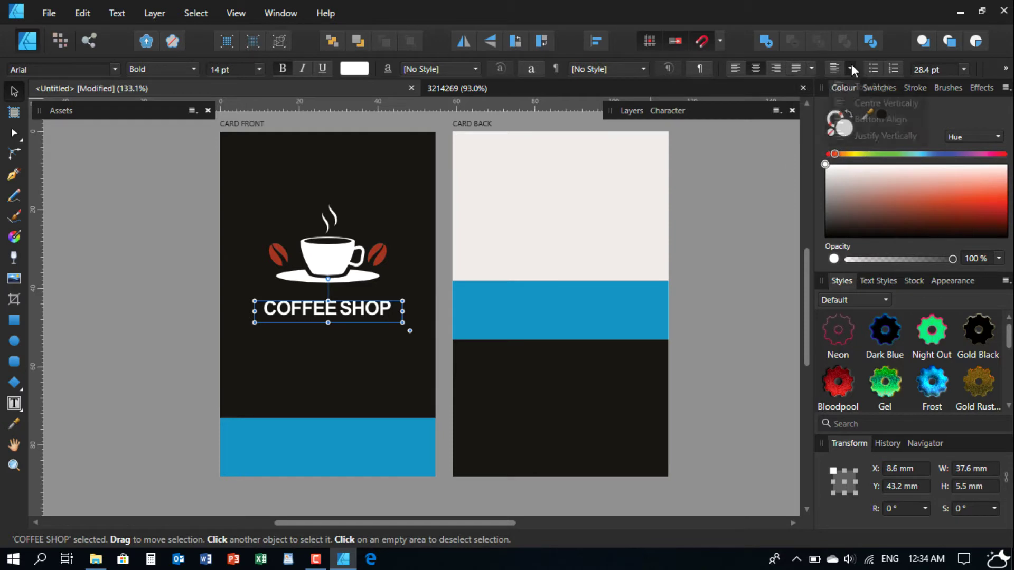
{"action": "left_click", "coordinate": [850, 66]}
{"action": "left_click", "coordinate": [846, 103]}
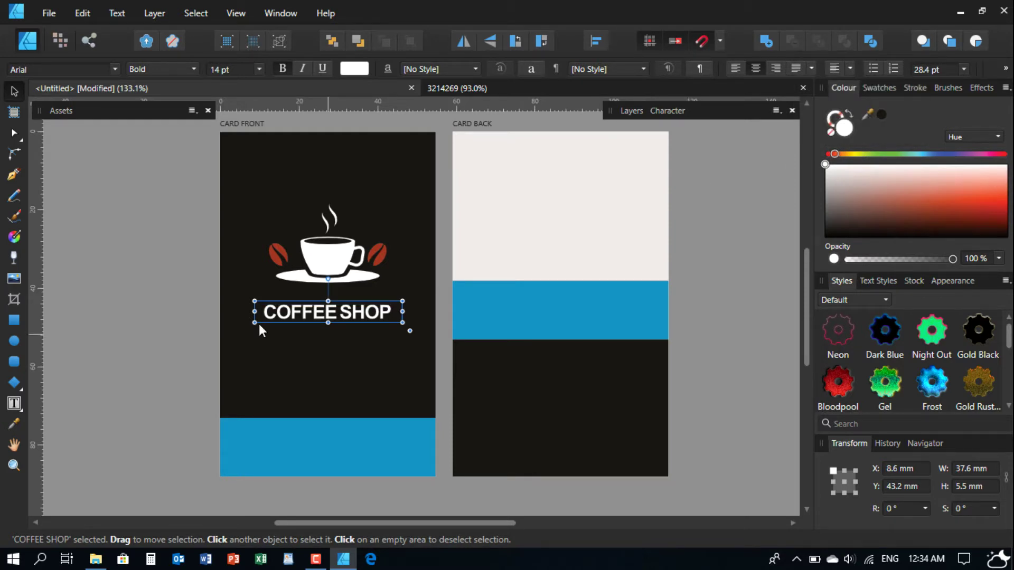
{"action": "left_click", "coordinate": [113, 314]}
{"action": "scroll", "coordinate": [331, 302], "scroll_direction": "up", "scroll_amount": 3}
- Move COFFEE SHOP up closer beneath the cup logo and check them together
{"action": "left_click_drag", "start_coordinate": [333, 321], "coordinate": [331, 299]}
{"action": "scroll", "coordinate": [312, 333], "scroll_direction": "down", "scroll_amount": 3}
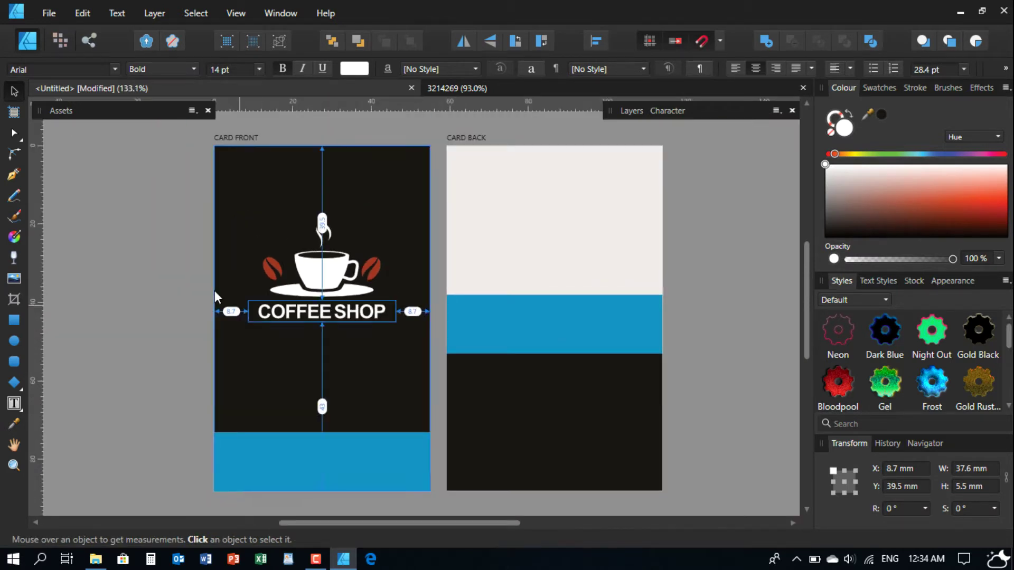
{"action": "left_click", "coordinate": [154, 229]}
{"action": "left_click_drag", "start_coordinate": [135, 213], "coordinate": [440, 379]}
{"action": "scroll", "coordinate": [325, 311], "scroll_direction": "down", "scroll_amount": 1}
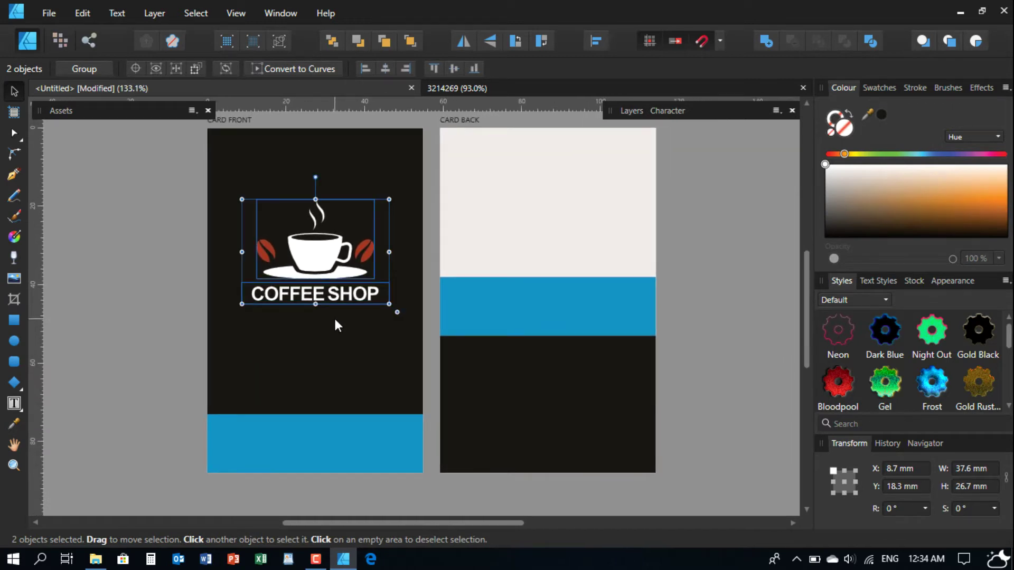
{"action": "left_click", "coordinate": [104, 268]}
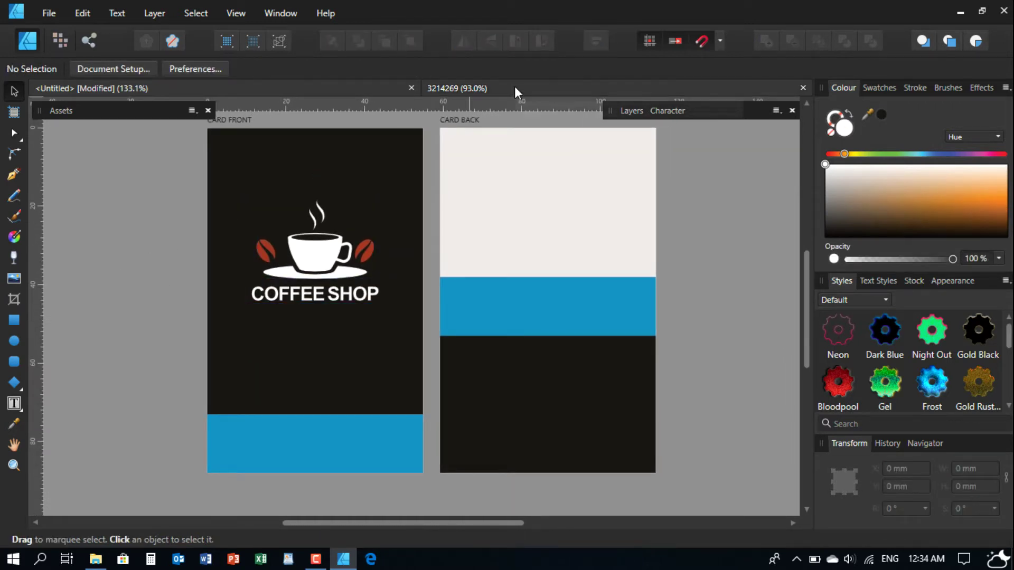
- Close the second document and place phone, pin, envelope and globe icons from icon & button assets
{"action": "left_click", "coordinate": [802, 88]}
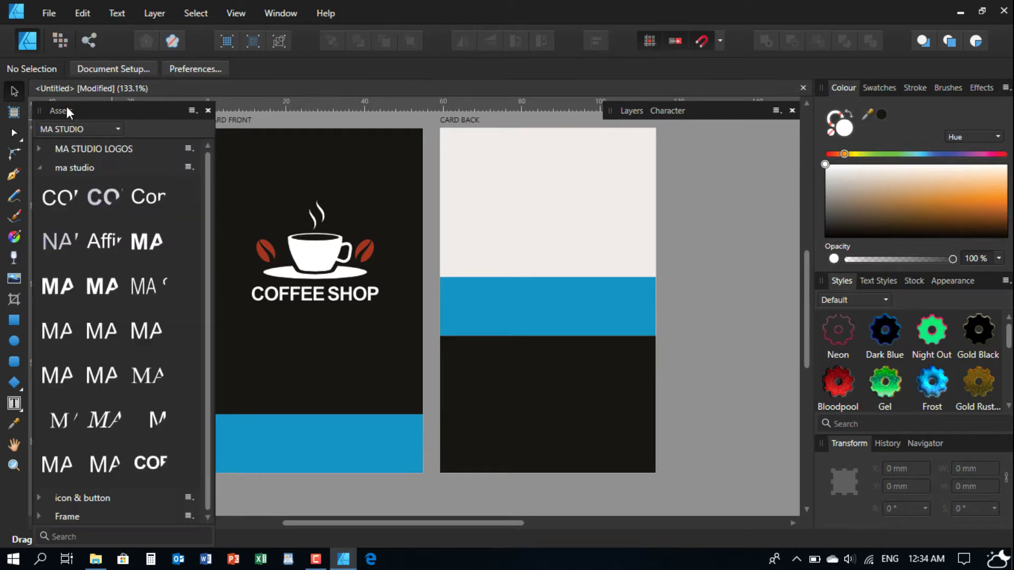
{"action": "left_click", "coordinate": [40, 165]}
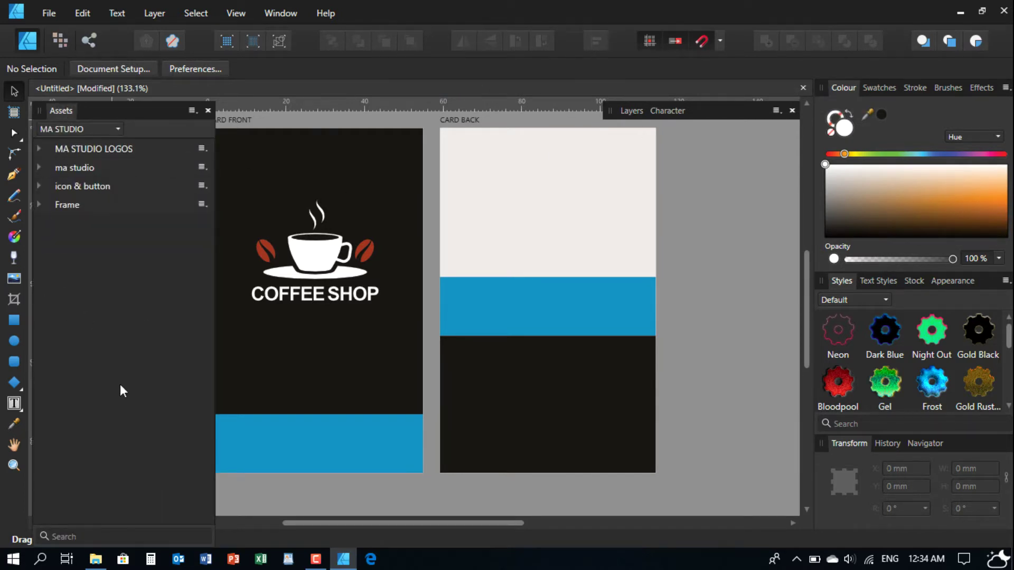
{"action": "left_click", "coordinate": [36, 184]}
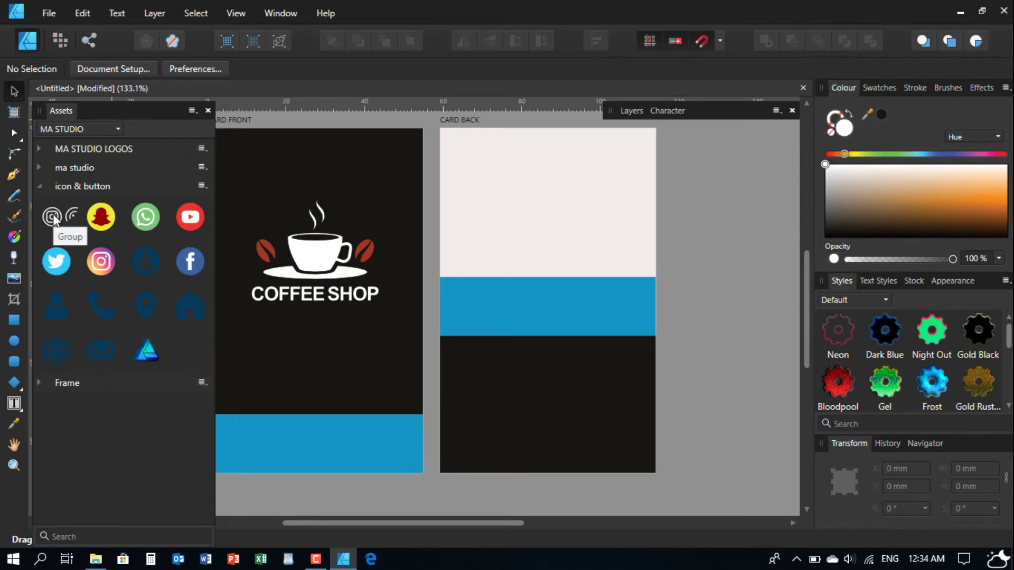
{"action": "left_click_drag", "start_coordinate": [104, 312], "coordinate": [497, 380]}
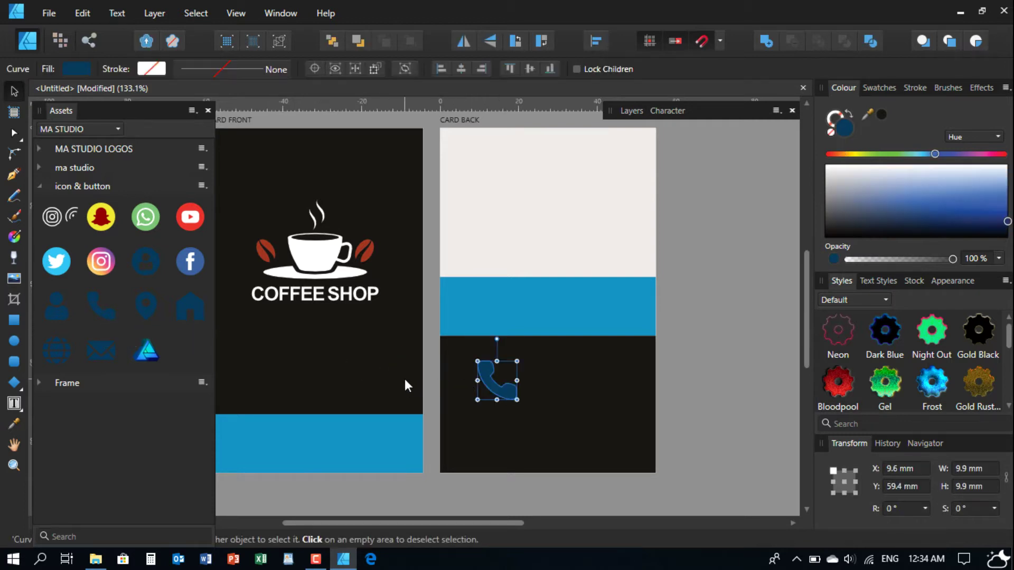
{"action": "left_click_drag", "start_coordinate": [151, 307], "coordinate": [268, 377]}
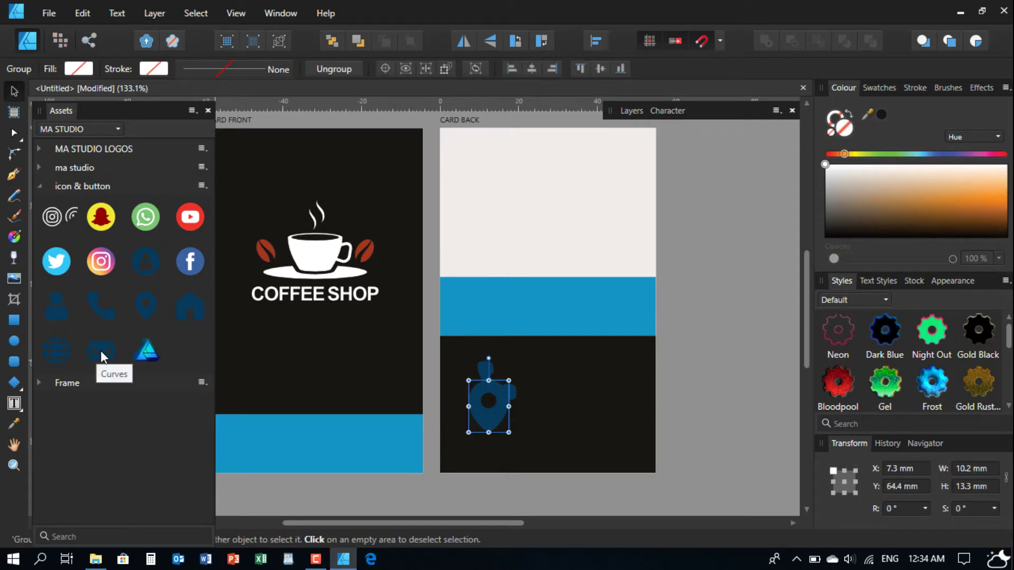
{"action": "left_click_drag", "start_coordinate": [100, 351], "coordinate": [493, 452]}
{"action": "left_click_drag", "start_coordinate": [63, 346], "coordinate": [310, 441]}
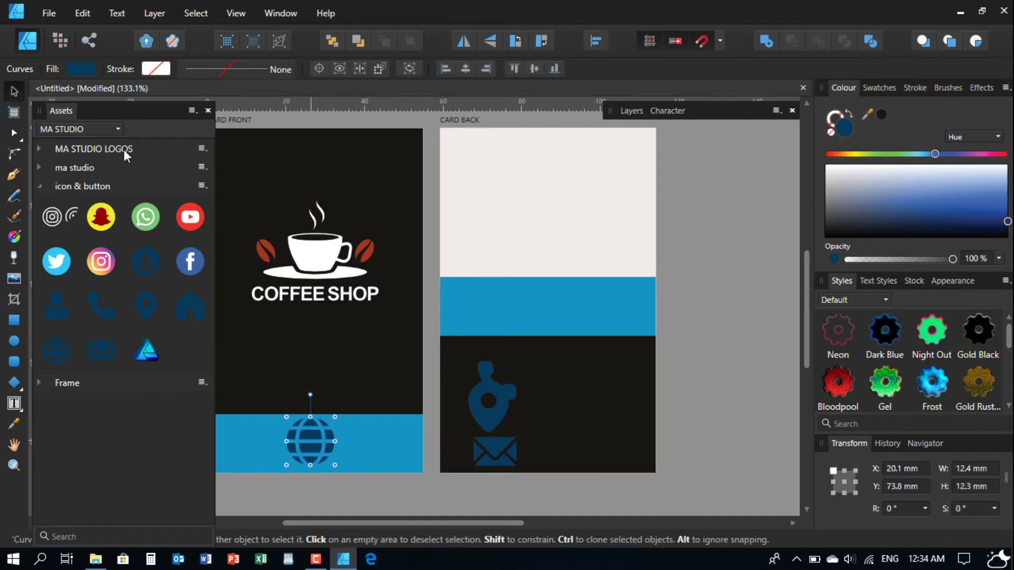
{"action": "left_click", "coordinate": [39, 186]}
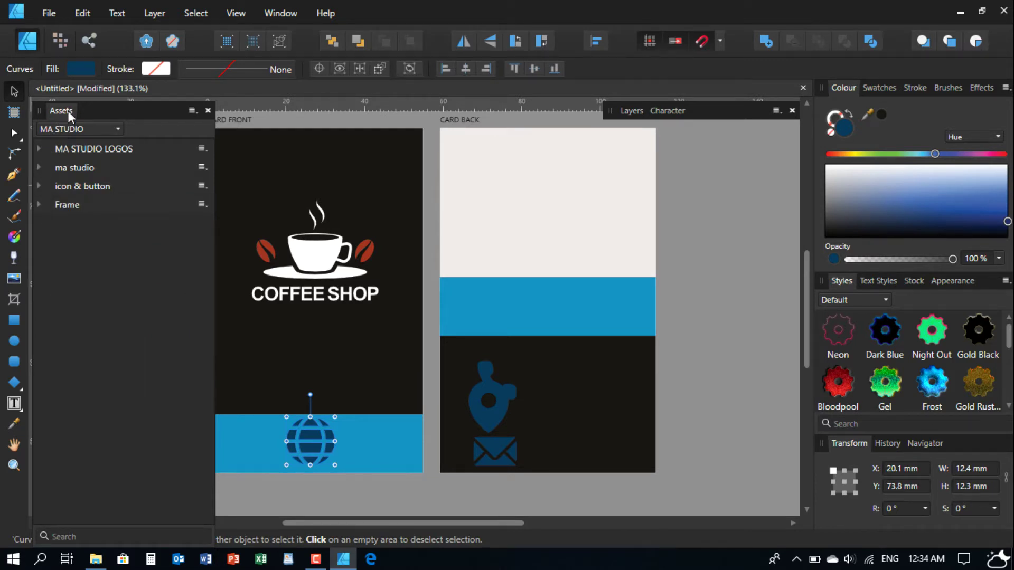
{"action": "left_click", "coordinate": [68, 109]}
- Group the four icons with Ctrl+G and shrink the group to about 8.3 × 8.4 mm
{"action": "left_click_drag", "start_coordinate": [465, 342], "coordinate": [478, 326]}
{"action": "scroll", "coordinate": [353, 391], "scroll_direction": "up", "scroll_amount": 3}
{"action": "scroll", "coordinate": [324, 380], "scroll_direction": "down", "scroll_amount": 2}
{"action": "left_click_drag", "start_coordinate": [338, 380], "coordinate": [500, 352]}
{"action": "left_click_drag", "start_coordinate": [374, 446], "coordinate": [577, 245]}
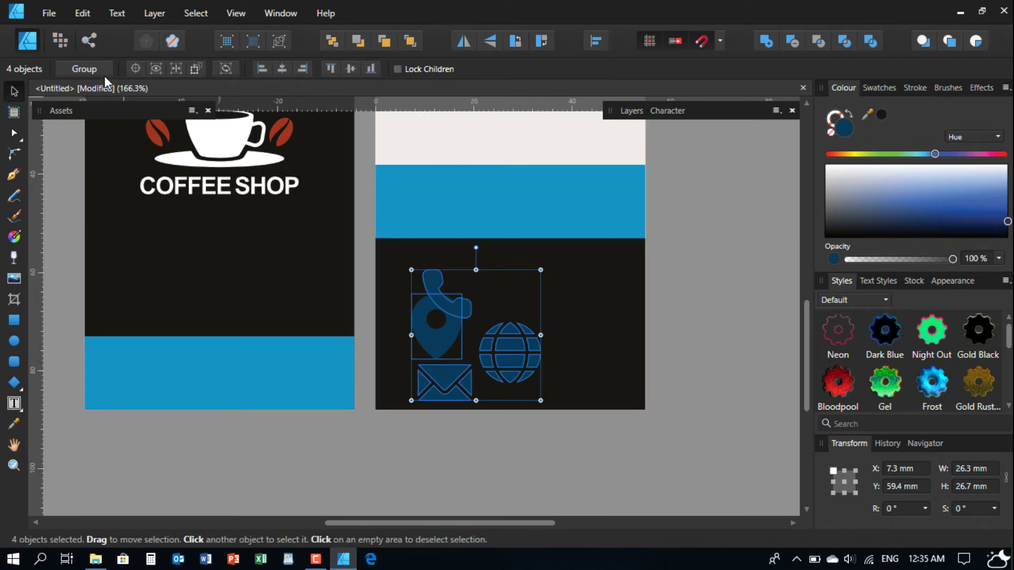
{"action": "key", "text": "ctrl+g"}
{"action": "left_click_drag", "start_coordinate": [540, 400], "coordinate": [450, 317]}
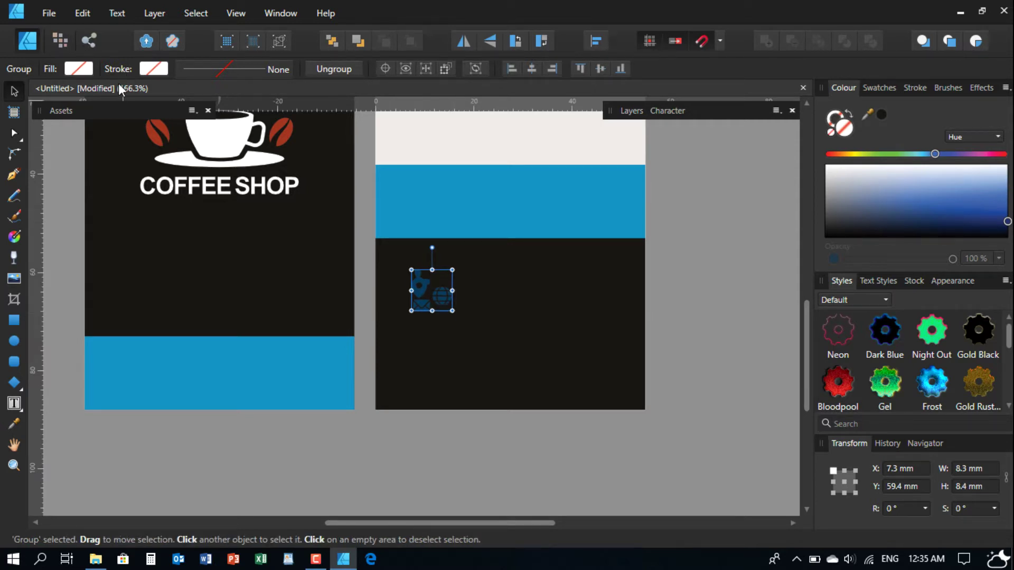
- Ungroup the icons, move the globe onto the front card's blue band and make it white
{"action": "left_click", "coordinate": [341, 69]}
{"action": "left_click", "coordinate": [708, 297]}
{"action": "scroll", "coordinate": [499, 294], "scroll_direction": "up", "scroll_amount": 3}
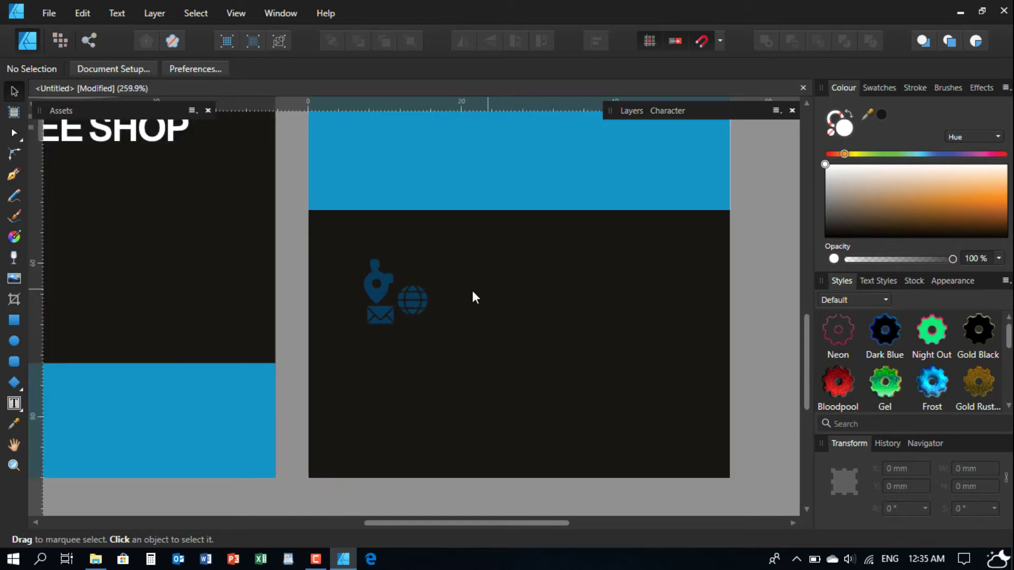
{"action": "left_click_drag", "start_coordinate": [491, 241], "coordinate": [342, 334]}
{"action": "left_click_drag", "start_coordinate": [944, 177], "coordinate": [790, 160]}
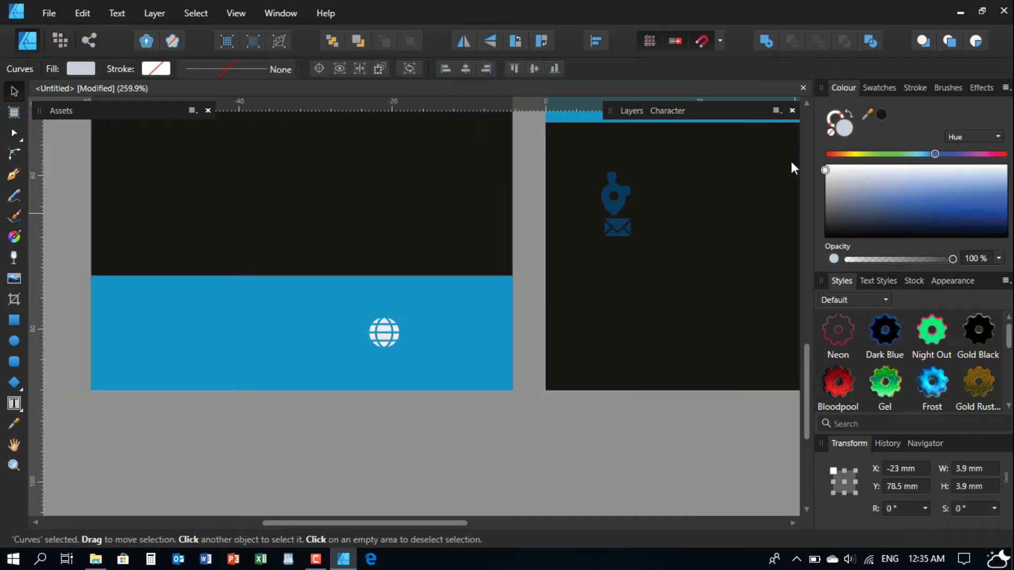
- Position the white globe at the blue band's left end, centred on the band
{"action": "left_click_drag", "start_coordinate": [387, 340], "coordinate": [154, 342]}
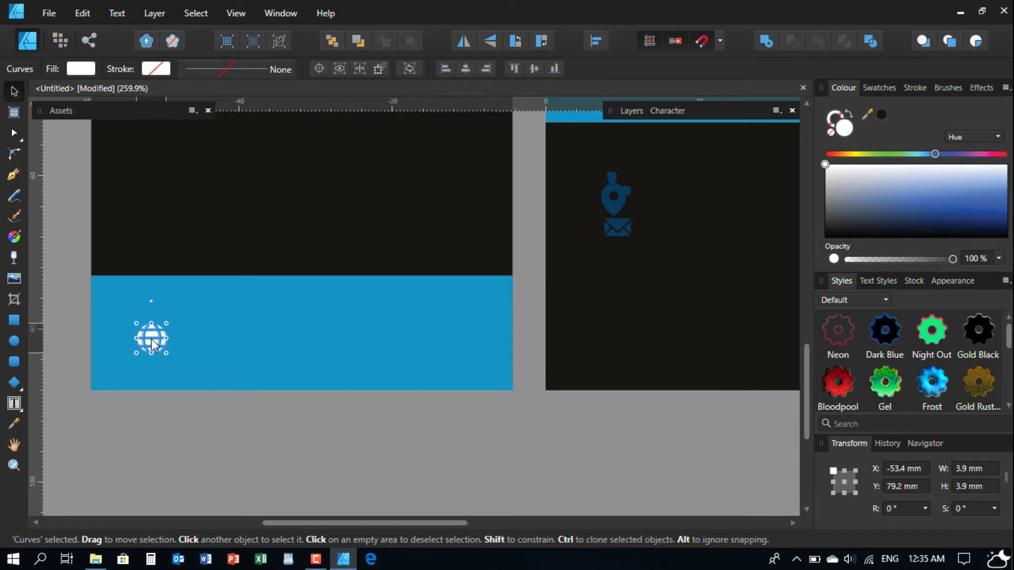
{"action": "left_click", "coordinate": [231, 334], "text": "shift"}
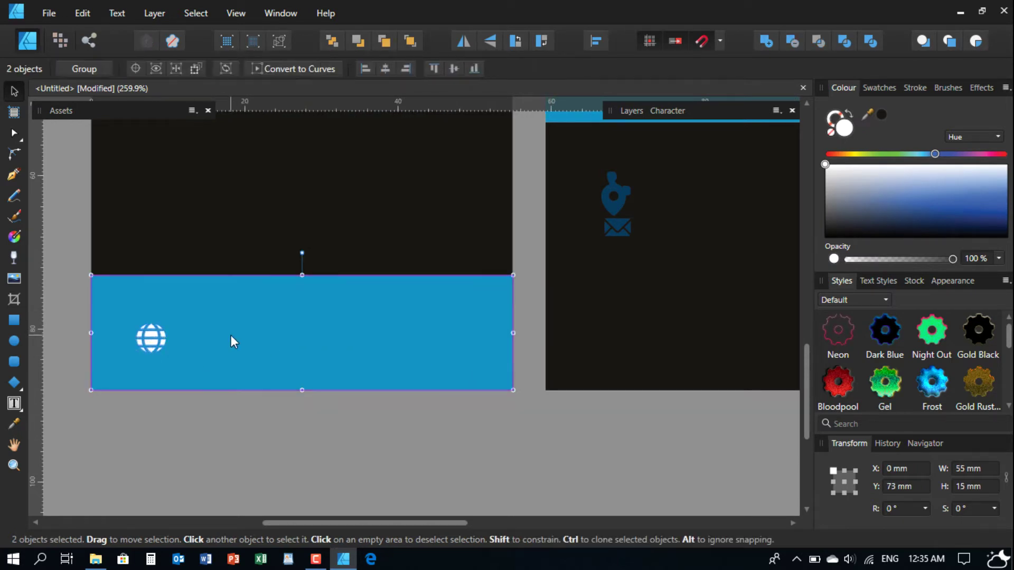
{"action": "left_click", "coordinate": [88, 424]}
{"action": "left_click", "coordinate": [149, 343]}
{"action": "mouse_move", "coordinate": [138, 334]}
{"action": "left_mouse_down"}
{"action": "mouse_move", "coordinate": [106, 334]}
{"action": "mouse_move", "coordinate": [141, 337]}
{"action": "mouse_move", "coordinate": [123, 335]}
{"action": "left_mouse_up"}
{"action": "left_click", "coordinate": [138, 429]}
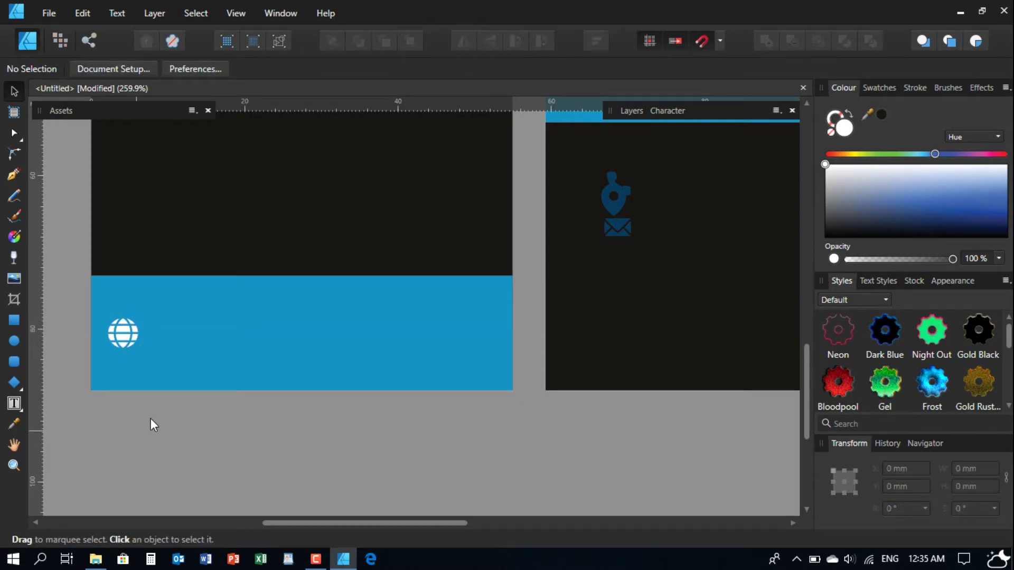
{"action": "scroll", "coordinate": [132, 341], "scroll_direction": "up", "scroll_amount": 2}
{"action": "left_click", "coordinate": [121, 338]}
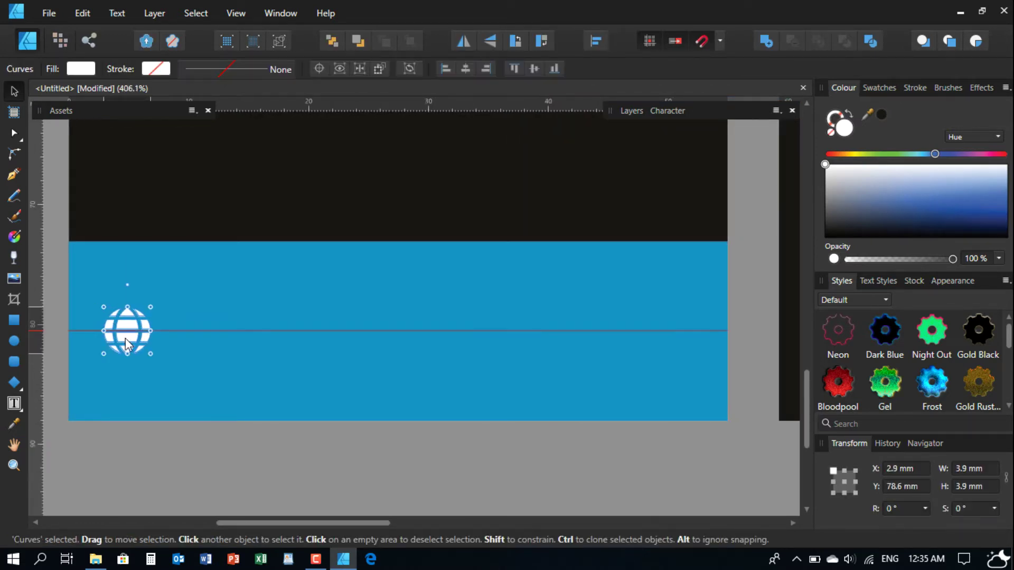
{"action": "left_click_drag", "start_coordinate": [120, 337], "coordinate": [126, 338]}
{"action": "scroll", "coordinate": [184, 325], "scroll_direction": "down", "scroll_amount": 4}
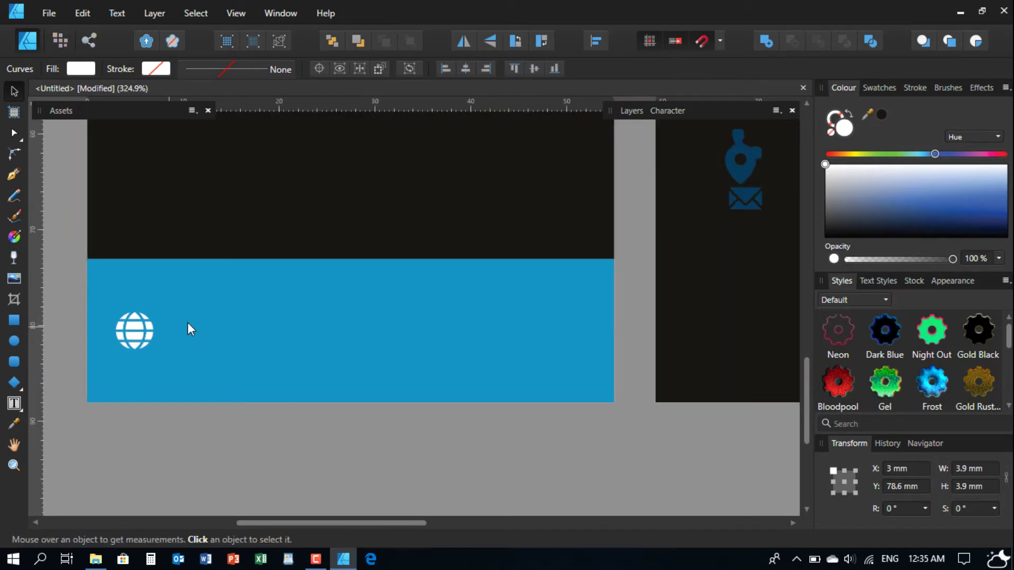
{"action": "scroll", "coordinate": [376, 433], "scroll_direction": "up", "scroll_amount": 2}
{"action": "scroll", "coordinate": [461, 357], "scroll_direction": "down", "scroll_amount": 1}
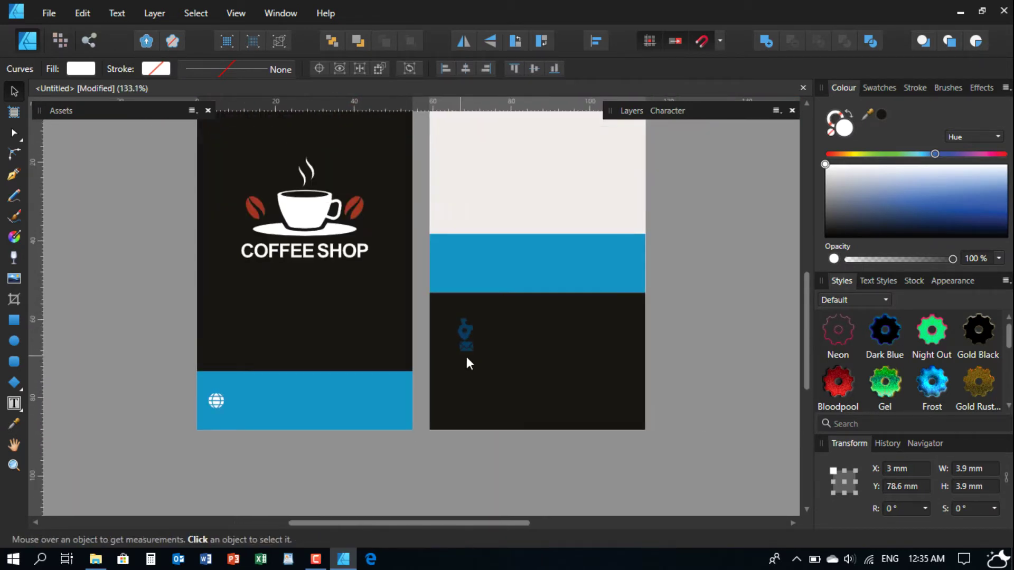
{"action": "scroll", "coordinate": [477, 366], "scroll_direction": "up", "scroll_amount": 1}
{"action": "scroll", "coordinate": [467, 338], "scroll_direction": "down", "scroll_amount": 2}
{"action": "scroll", "coordinate": [464, 294], "scroll_direction": "up", "scroll_amount": 1}
- Stack the phone, envelope and location-pin icons in a vertical column on the card back
{"action": "left_click_drag", "start_coordinate": [423, 425], "coordinate": [451, 356]}
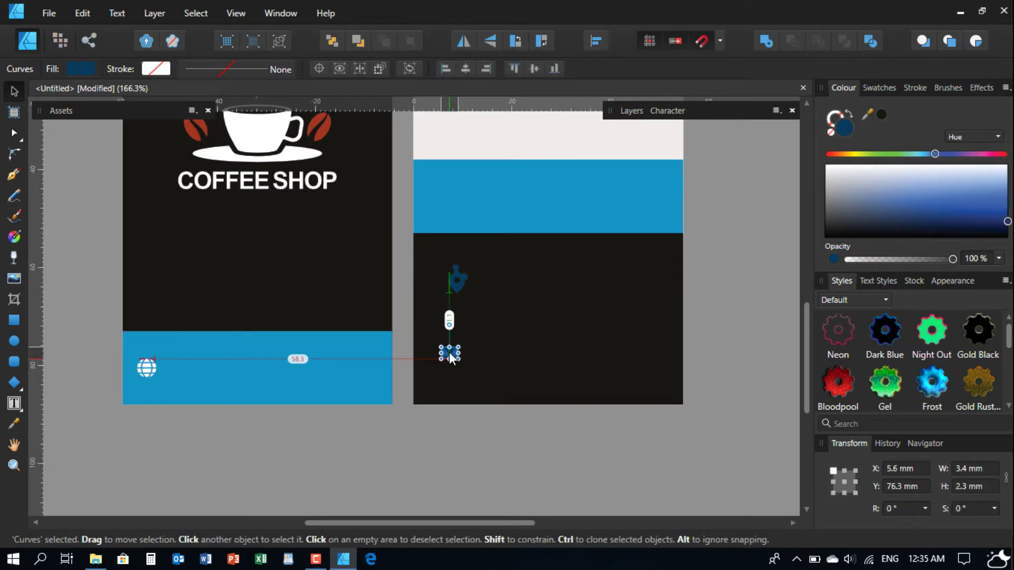
{"action": "scroll", "coordinate": [454, 302], "scroll_direction": "up", "scroll_amount": 2}
{"action": "left_click_drag", "start_coordinate": [456, 284], "coordinate": [451, 331]}
{"action": "left_click_drag", "start_coordinate": [464, 258], "coordinate": [442, 259]}
{"action": "left_click_drag", "start_coordinate": [445, 331], "coordinate": [455, 359]}
{"action": "left_click_drag", "start_coordinate": [455, 396], "coordinate": [454, 384]}
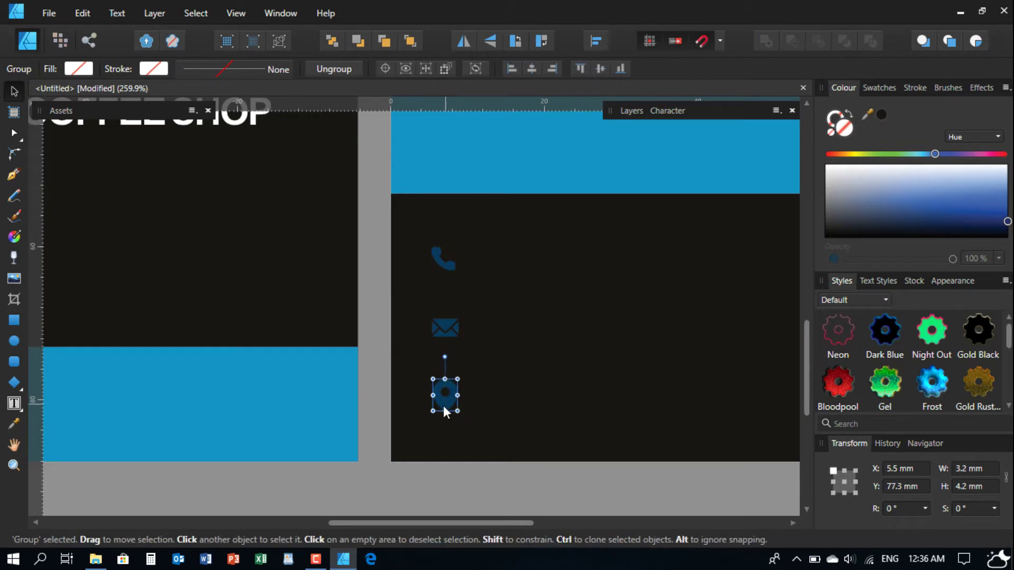
{"action": "scroll", "coordinate": [443, 412], "scroll_direction": "right", "scroll_amount": 3}
{"action": "scroll", "coordinate": [443, 412], "scroll_direction": "down", "scroll_amount": 2}
{"action": "left_click_drag", "start_coordinate": [301, 459], "coordinate": [384, 169]}
{"action": "left_click_drag", "start_coordinate": [356, 215], "coordinate": [356, 206]}
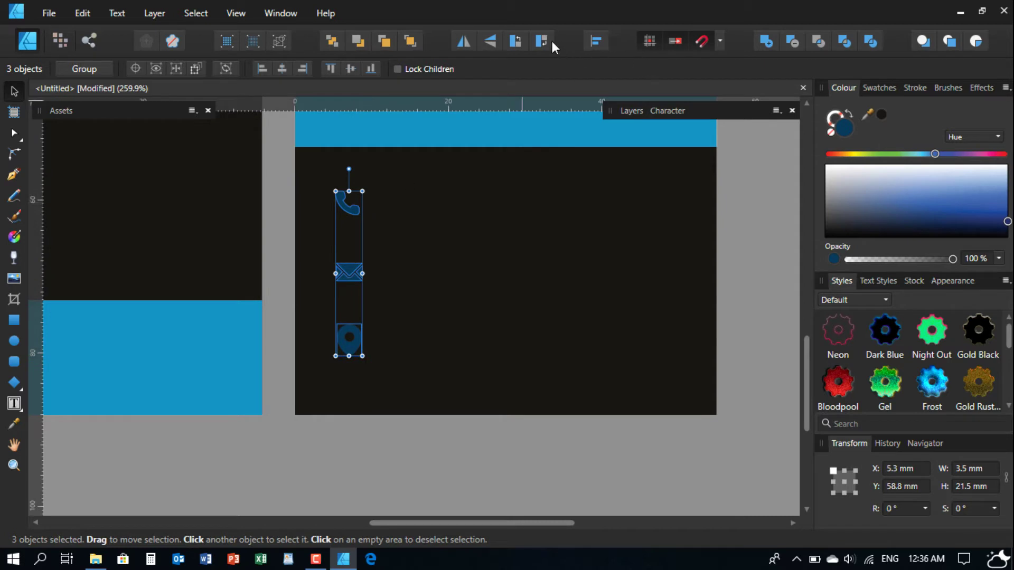
- Centre the three contact icons horizontally and space them evenly top to bottom
{"action": "left_click", "coordinate": [279, 69]}
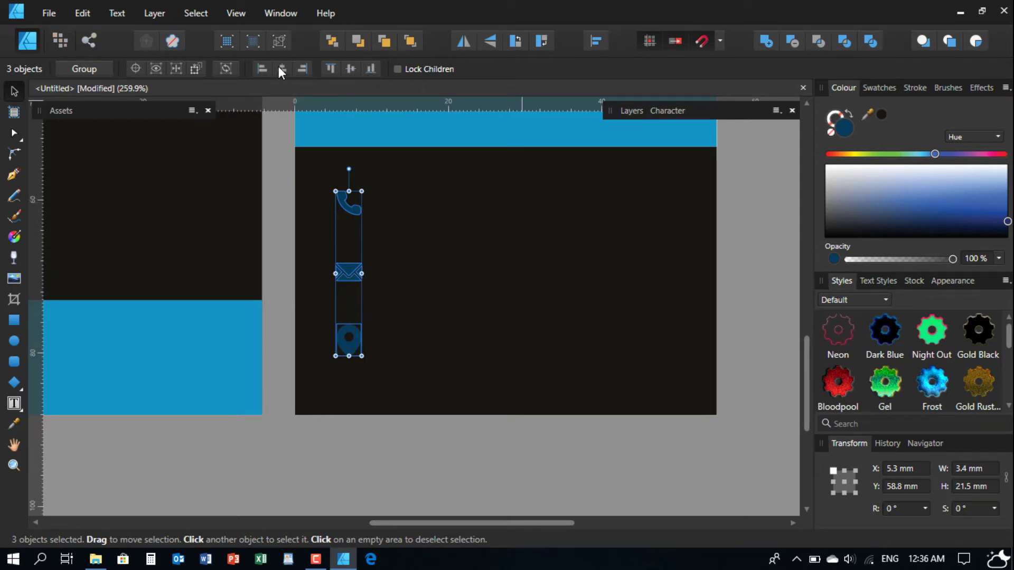
{"action": "left_click", "coordinate": [592, 37]}
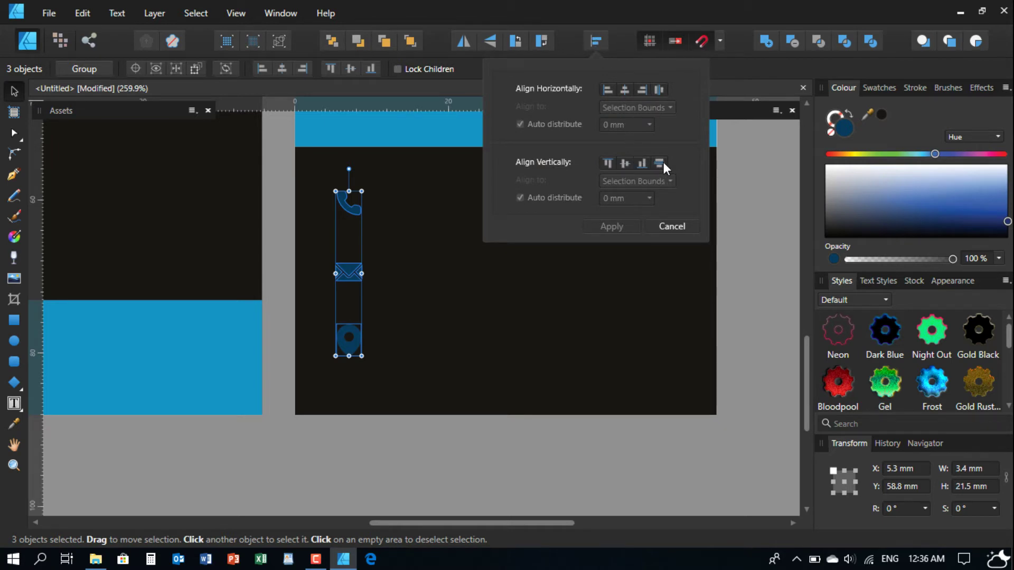
{"action": "left_click", "coordinate": [663, 163]}
{"action": "left_click", "coordinate": [602, 41]}
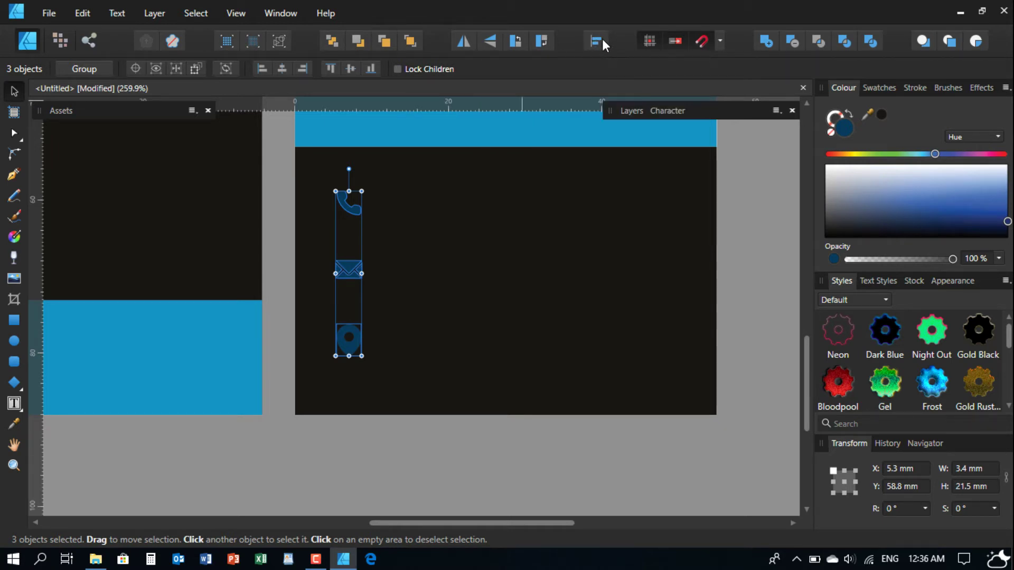
{"action": "left_click", "coordinate": [765, 221]}
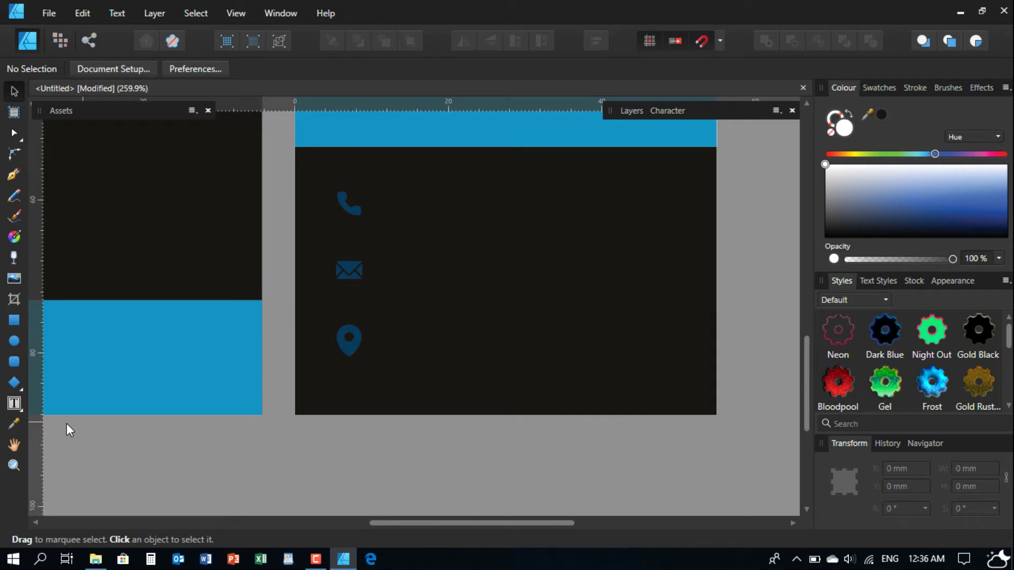
- Zoom out to show both whole cards and select the three contact icons
{"action": "left_click", "coordinate": [14, 465]}
{"action": "left_click_drag", "start_coordinate": [468, 218], "coordinate": [245, 436]}
{"action": "left_click_drag", "start_coordinate": [350, 245], "coordinate": [380, 336]}
{"action": "left_click_drag", "start_coordinate": [388, 227], "coordinate": [392, 300]}
{"action": "left_click_drag", "start_coordinate": [416, 204], "coordinate": [345, 337]}
{"action": "mouse_move", "coordinate": [451, 268]}
{"action": "left_mouse_down"}
{"action": "mouse_move", "coordinate": [452, 291]}
{"action": "mouse_move", "coordinate": [461, 285]}
{"action": "left_mouse_up"}
{"action": "left_click", "coordinate": [20, 93]}
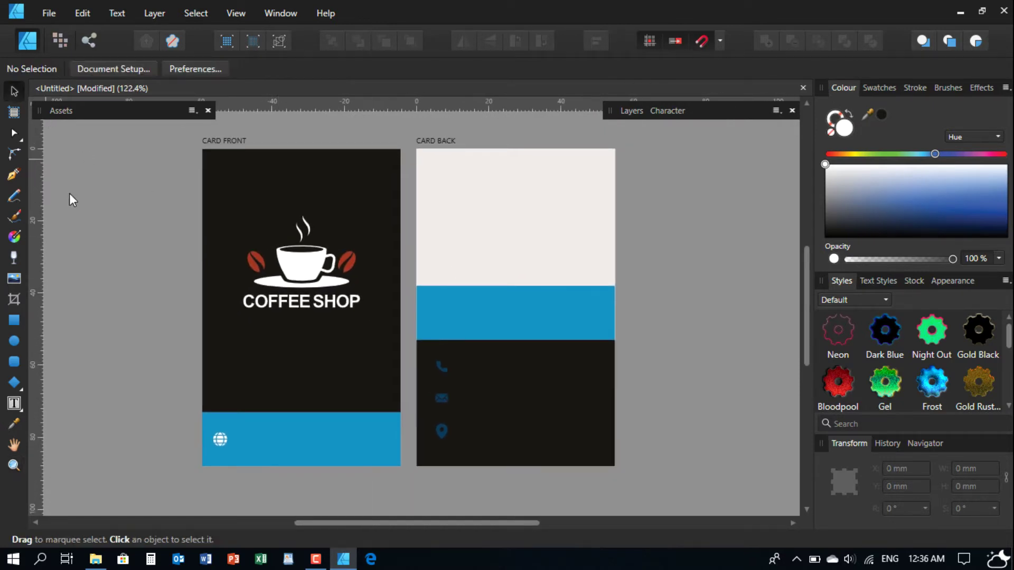
{"action": "left_click_drag", "start_coordinate": [431, 488], "coordinate": [505, 338]}
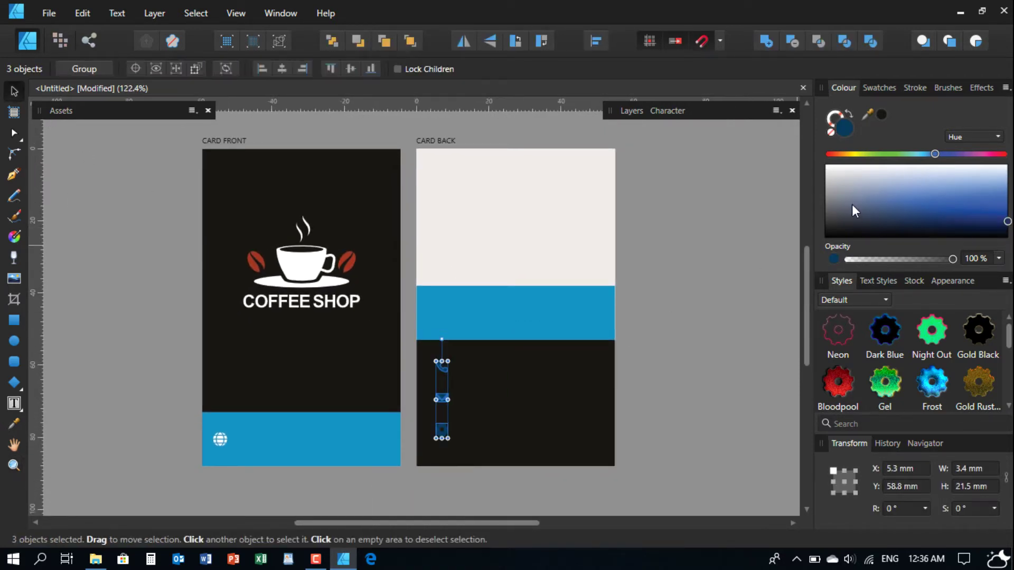
{"action": "left_click", "coordinate": [674, 311]}
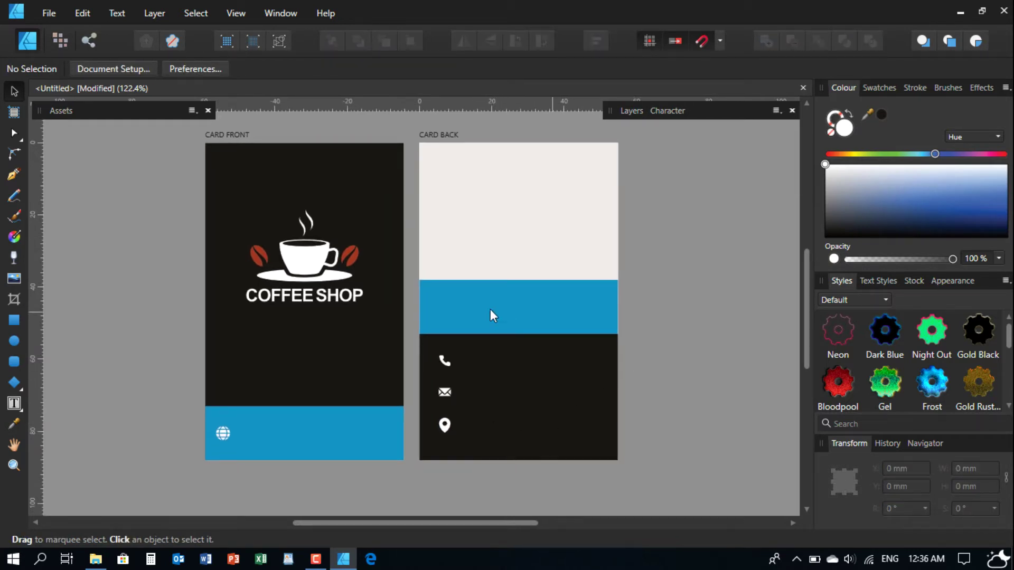
- Open technology.svg from the EPS Data folder as a second document
{"action": "left_click", "coordinate": [95, 559]}
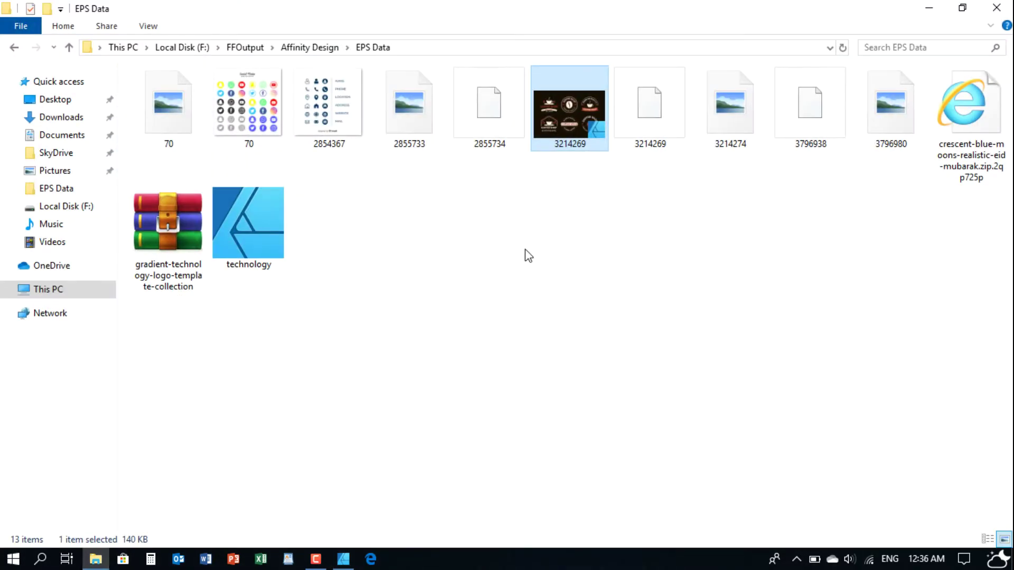
{"action": "double_click", "coordinate": [252, 219]}
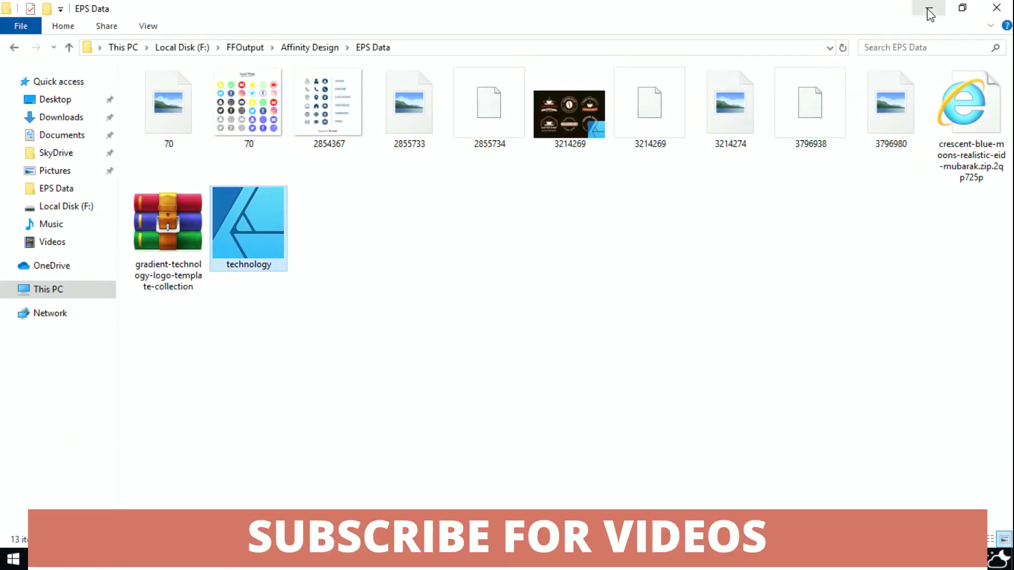
{"action": "left_click", "coordinate": [929, 9]}
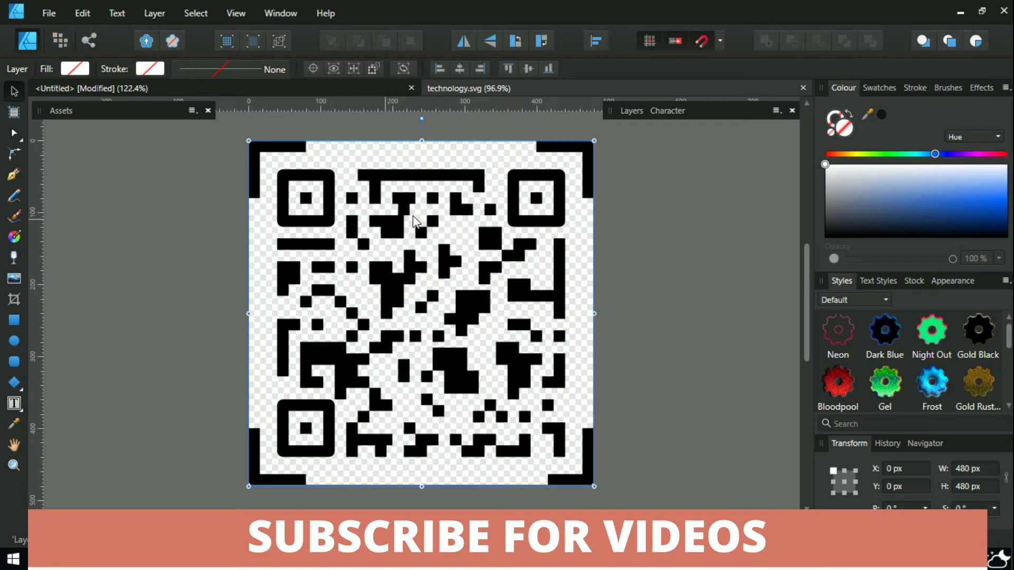
- Copy the technology QR code and paste it into the business card document
{"action": "right_click", "coordinate": [406, 169]}
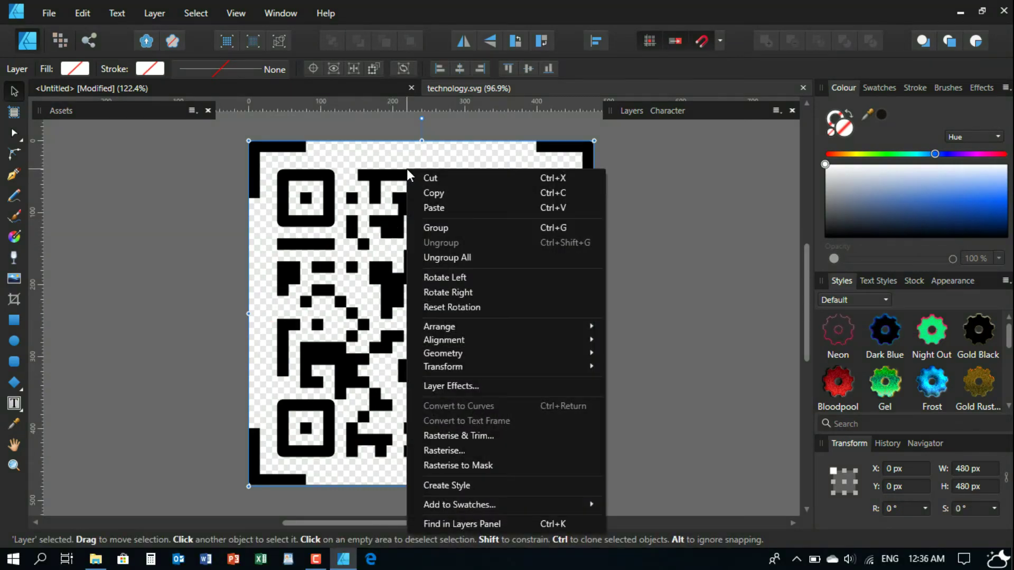
{"action": "left_click", "coordinate": [431, 195]}
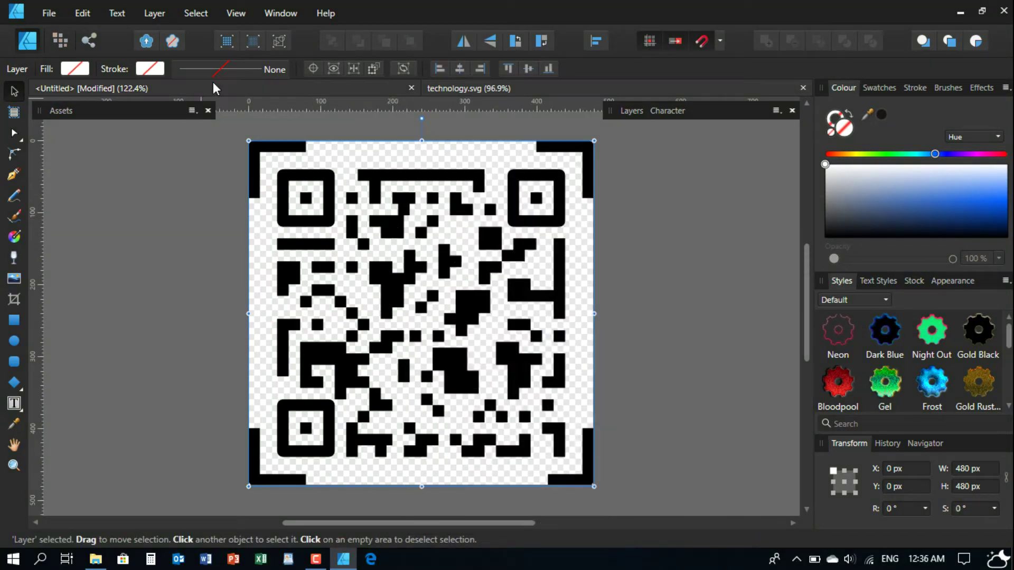
{"action": "left_click", "coordinate": [213, 86]}
{"action": "left_click", "coordinate": [84, 13]}
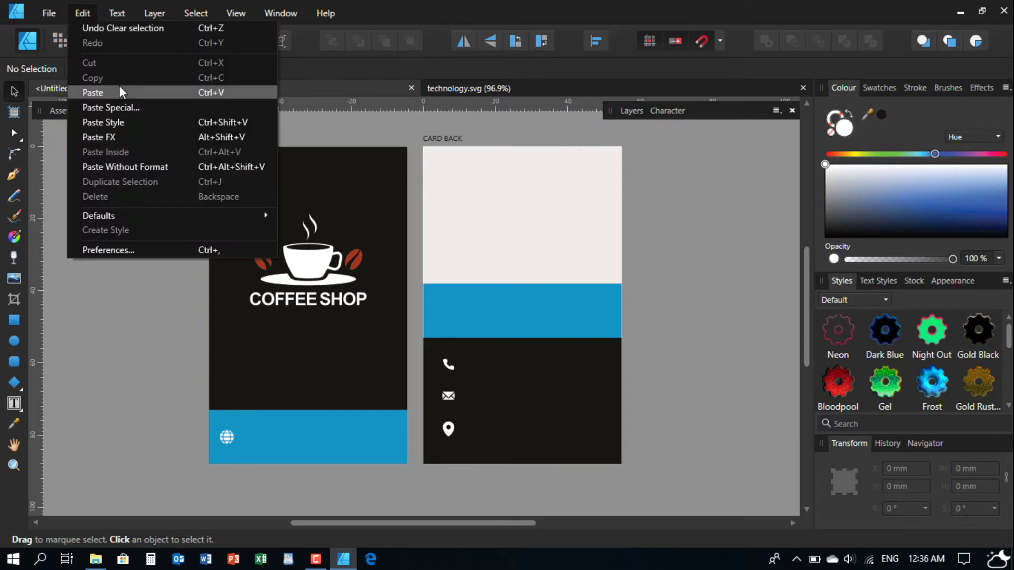
{"action": "left_click", "coordinate": [93, 92]}
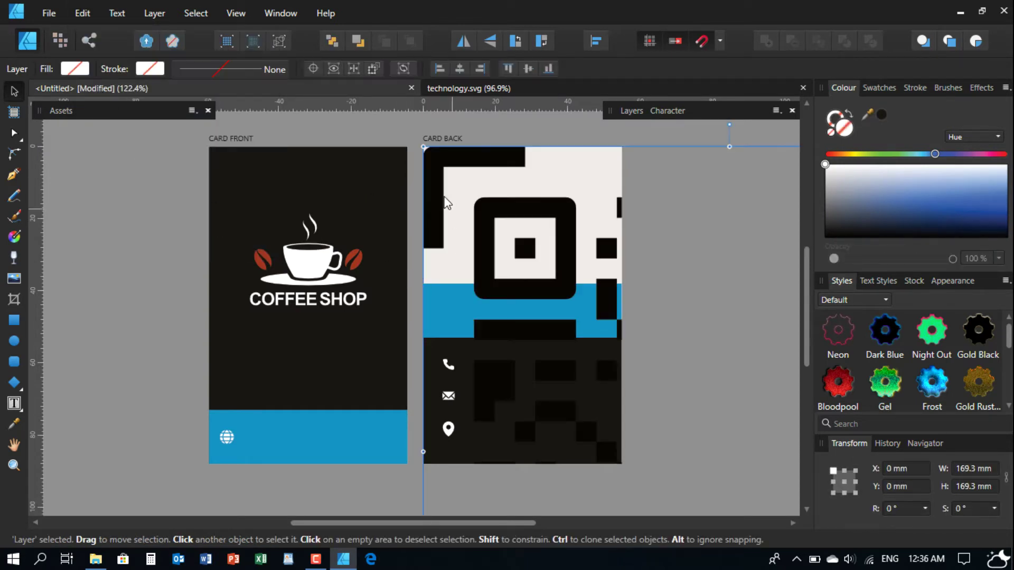
- Shrink the QR code to about 8.6 × 8.6 mm at the front blue band's right end
{"action": "left_click_drag", "start_coordinate": [422, 148], "coordinate": [284, 181]}
{"action": "left_click_drag", "start_coordinate": [587, 471], "coordinate": [386, 442]}
{"action": "left_click_drag", "start_coordinate": [369, 479], "coordinate": [380, 442]}
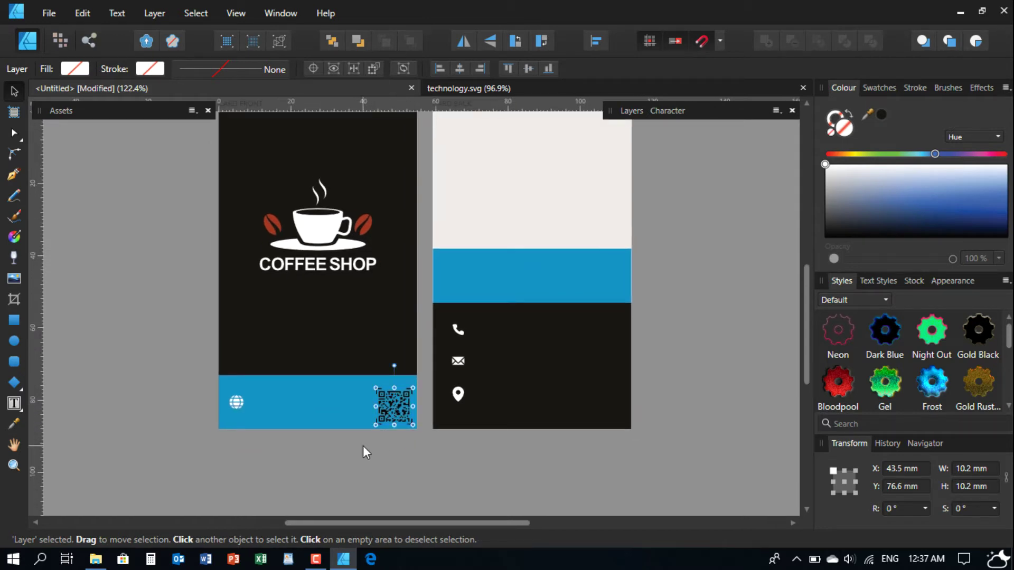
{"action": "left_click", "coordinate": [14, 467]}
{"action": "left_click_drag", "start_coordinate": [372, 444], "coordinate": [567, 254]}
{"action": "left_click_drag", "start_coordinate": [421, 310], "coordinate": [377, 309]}
{"action": "left_click", "coordinate": [11, 89]}
{"action": "left_click_drag", "start_coordinate": [414, 374], "coordinate": [354, 337]}
- Align the QR code to the vertical middle of the front card's blue band
{"action": "scroll", "coordinate": [350, 338], "scroll_direction": "down", "scroll_amount": 3}
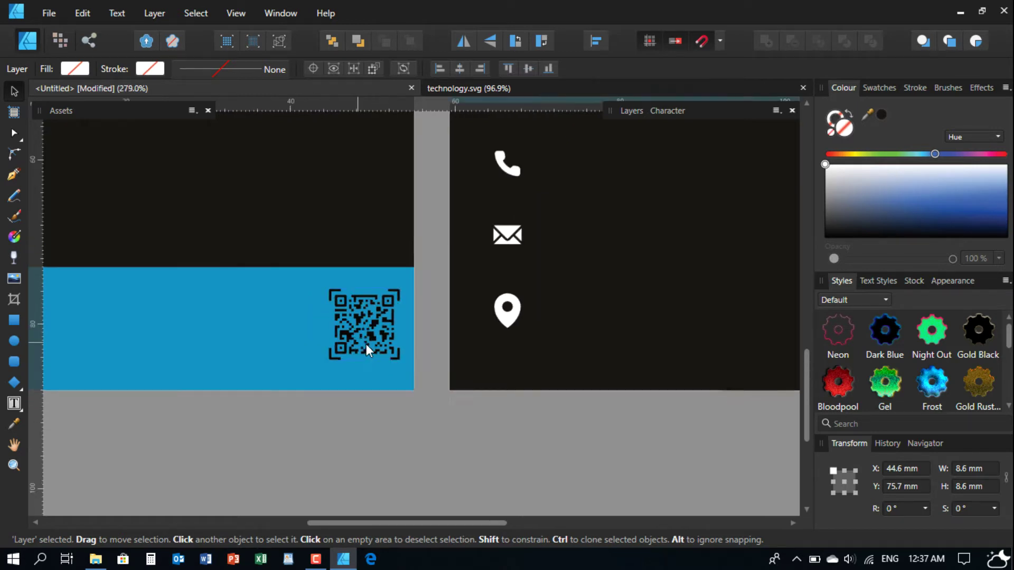
{"action": "scroll", "coordinate": [322, 350], "scroll_direction": "up", "scroll_amount": 1}
{"action": "left_click_drag", "start_coordinate": [322, 349], "coordinate": [486, 335]}
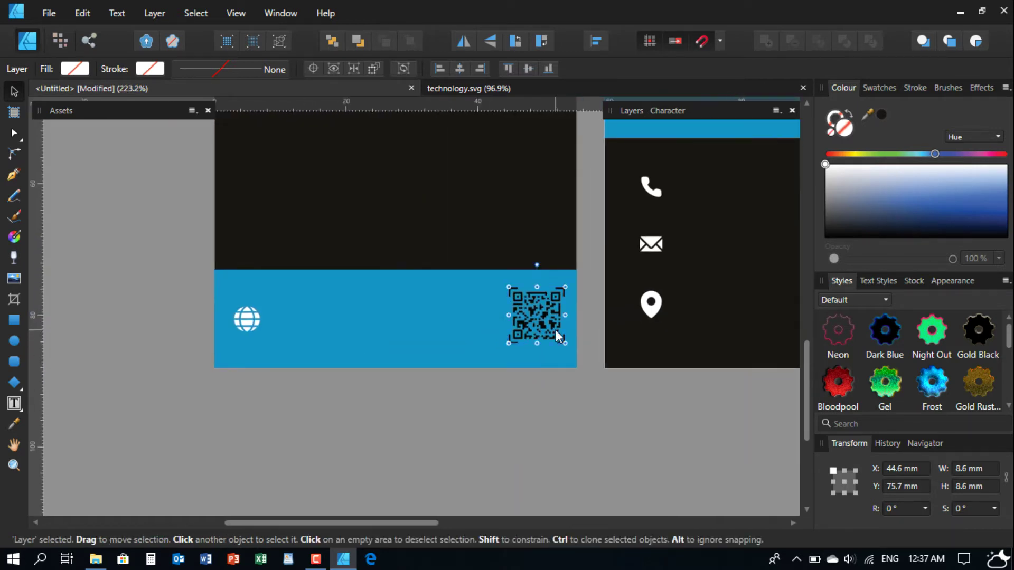
{"action": "left_click", "coordinate": [555, 330]}
{"action": "left_click", "coordinate": [462, 336]}
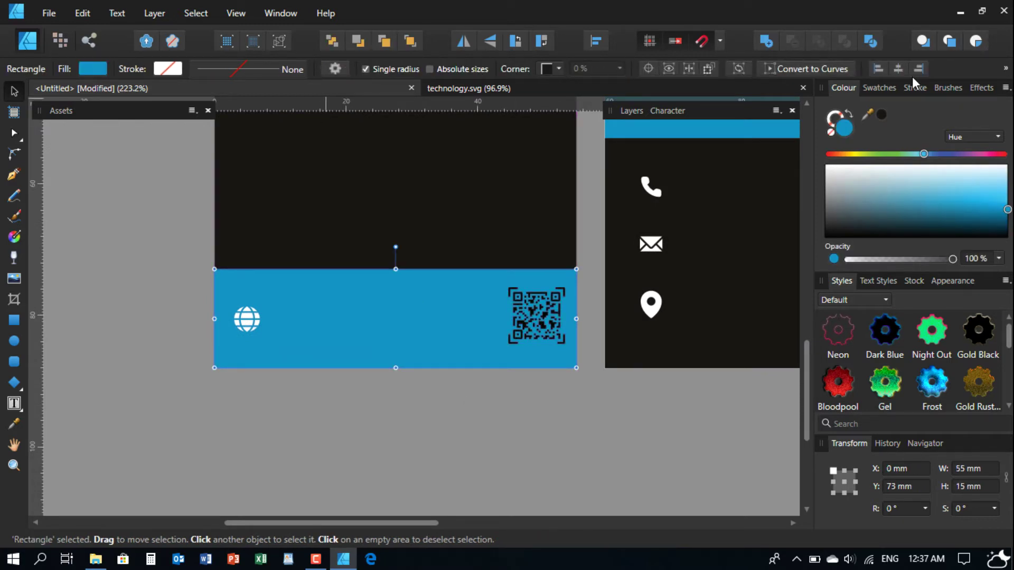
{"action": "left_click", "coordinate": [1007, 70]}
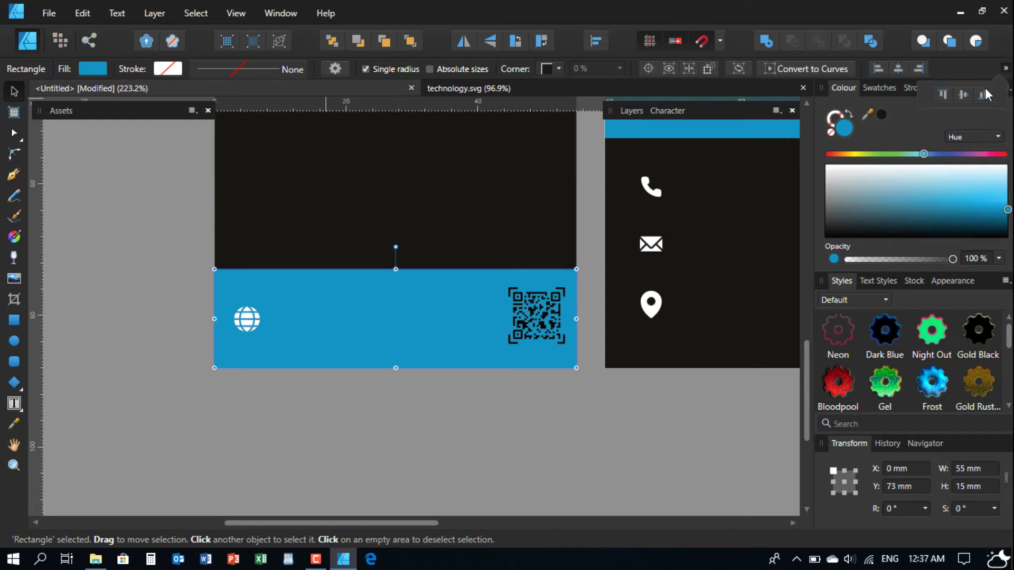
{"action": "left_click", "coordinate": [964, 92]}
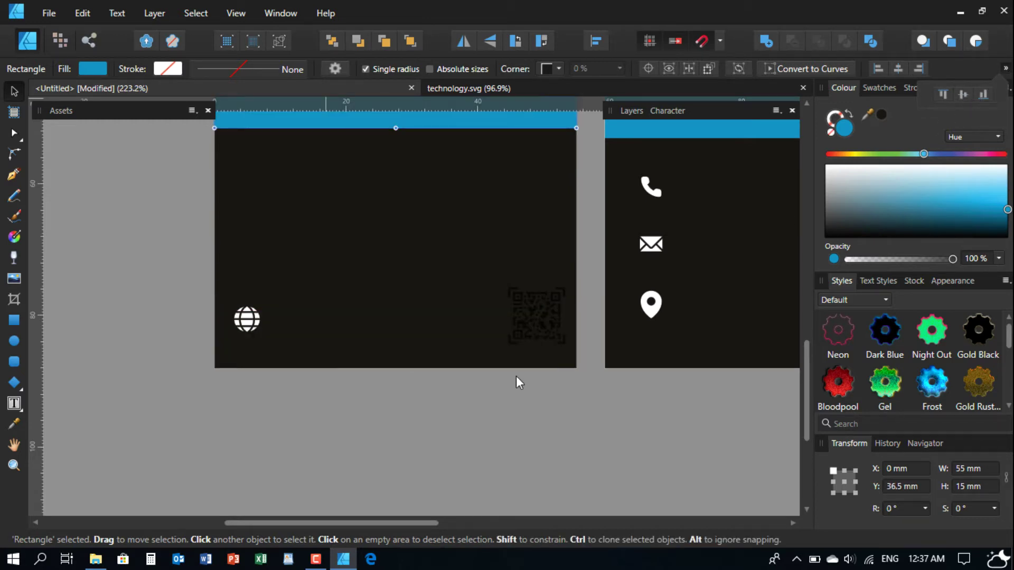
{"action": "key", "text": "ctrl+z"}
{"action": "left_click", "coordinate": [427, 461]}
{"action": "left_click", "coordinate": [537, 311]}
{"action": "left_click", "coordinate": [458, 307]}
{"action": "left_click", "coordinate": [458, 307], "text": "shift"}
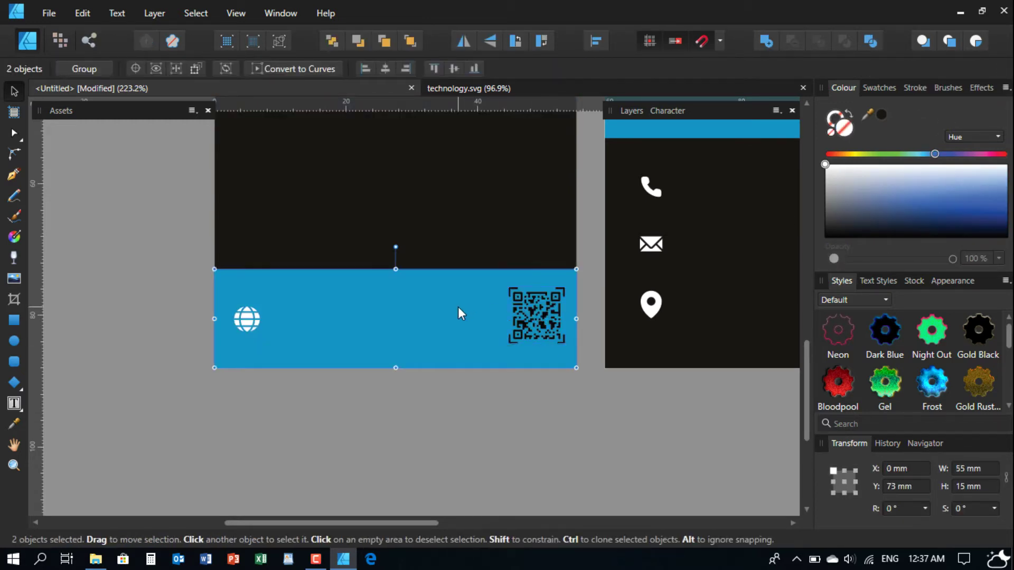
{"action": "left_click", "coordinate": [459, 70]}
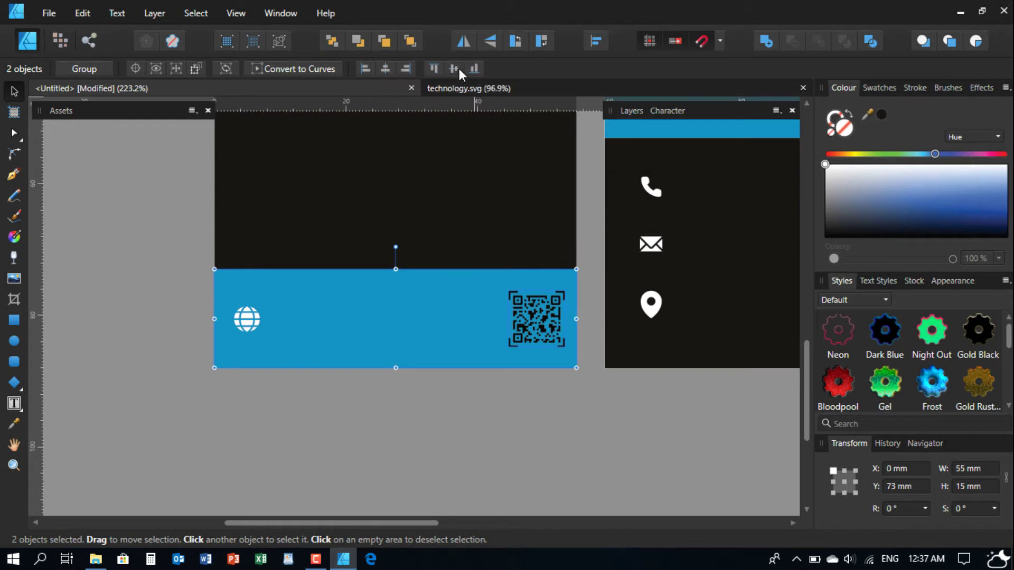
{"action": "left_click", "coordinate": [495, 413]}
- Recolour the QR code white in the Colour panel
{"action": "left_click_drag", "start_coordinate": [460, 398], "coordinate": [389, 384]}
{"action": "scroll", "coordinate": [444, 319], "scroll_direction": "up", "scroll_amount": 1}
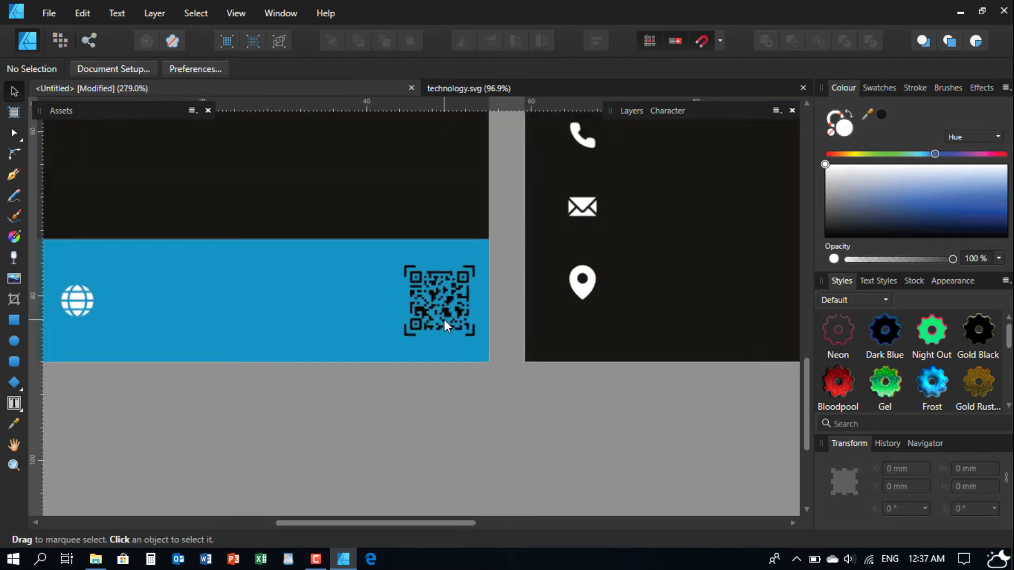
{"action": "left_click", "coordinate": [441, 290]}
{"action": "left_click", "coordinate": [832, 171]}
{"action": "left_click_drag", "start_coordinate": [832, 171], "coordinate": [803, 147]}
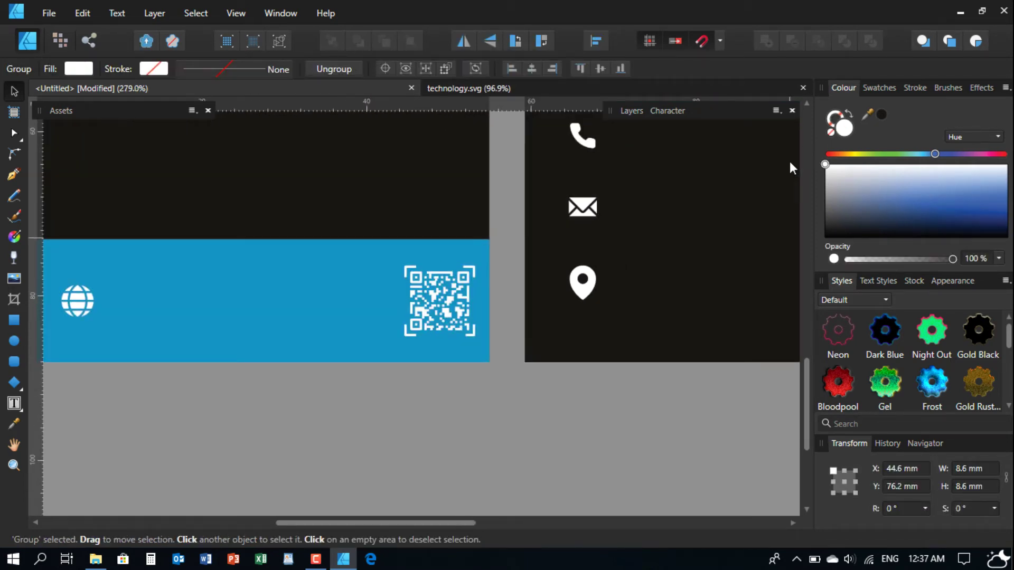
{"action": "left_click", "coordinate": [372, 460]}
{"action": "scroll", "coordinate": [354, 367], "scroll_direction": "down", "scroll_amount": 3}
{"action": "left_click_drag", "start_coordinate": [367, 373], "coordinate": [300, 413]}
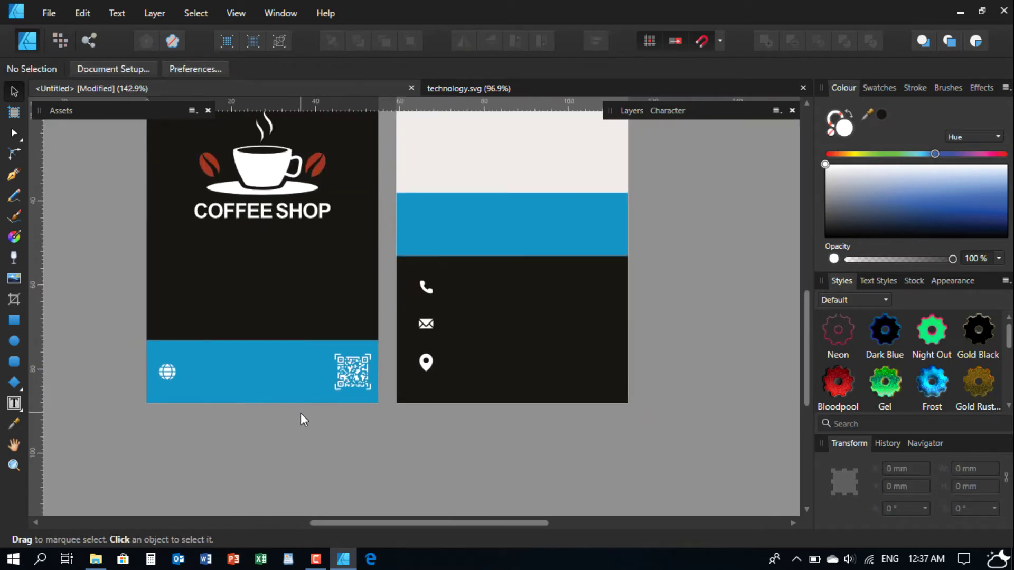
{"action": "scroll", "coordinate": [174, 398], "scroll_direction": "up", "scroll_amount": 1}
{"action": "scroll", "coordinate": [371, 389], "scroll_direction": "up", "scroll_amount": 1}
{"action": "mouse_move", "coordinate": [148, 387]}
{"action": "left_mouse_down"}
{"action": "mouse_move", "coordinate": [327, 381]}
{"action": "mouse_move", "coordinate": [164, 386]}
{"action": "left_mouse_up"}
- Select the front card's coffee cup and COFFEE SHOP text and copy them onto the card back
{"action": "scroll", "coordinate": [182, 382], "scroll_direction": "down", "scroll_amount": 1}
{"action": "left_click_drag", "start_coordinate": [449, 337], "coordinate": [266, 406]}
{"action": "scroll", "coordinate": [267, 406], "scroll_direction": "down", "scroll_amount": 2}
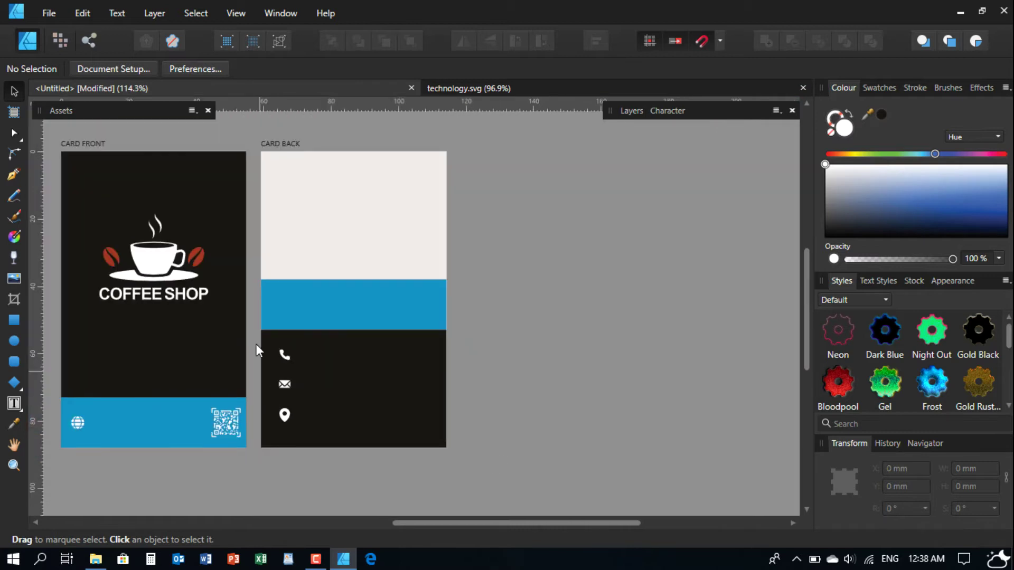
{"action": "left_click_drag", "start_coordinate": [255, 343], "coordinate": [325, 310]}
{"action": "scroll", "coordinate": [268, 420], "scroll_direction": "up", "scroll_amount": 1}
{"action": "scroll", "coordinate": [275, 391], "scroll_direction": "down", "scroll_amount": 1}
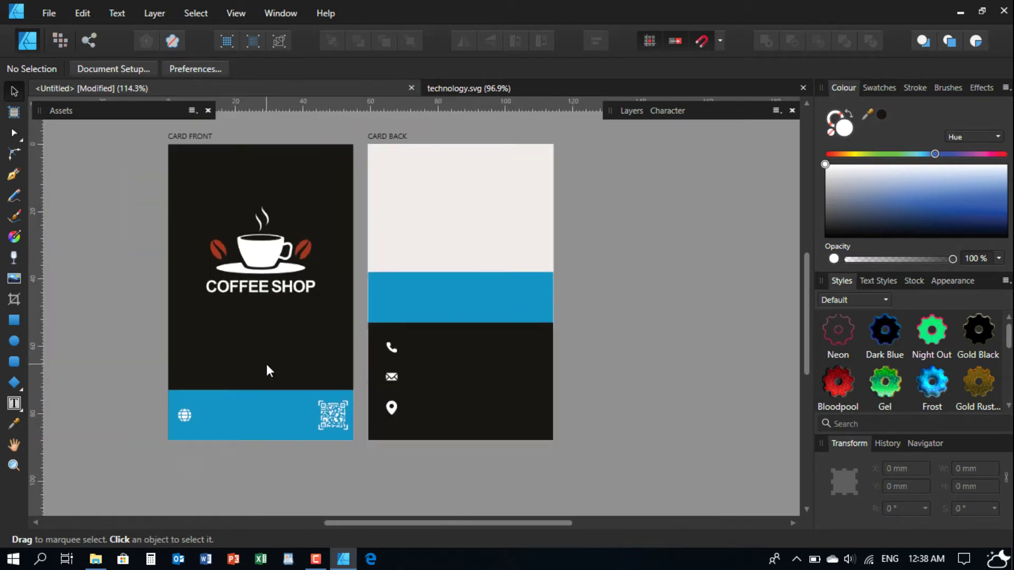
{"action": "scroll", "coordinate": [255, 327], "scroll_direction": "up", "scroll_amount": 1}
{"action": "left_click", "coordinate": [233, 285]}
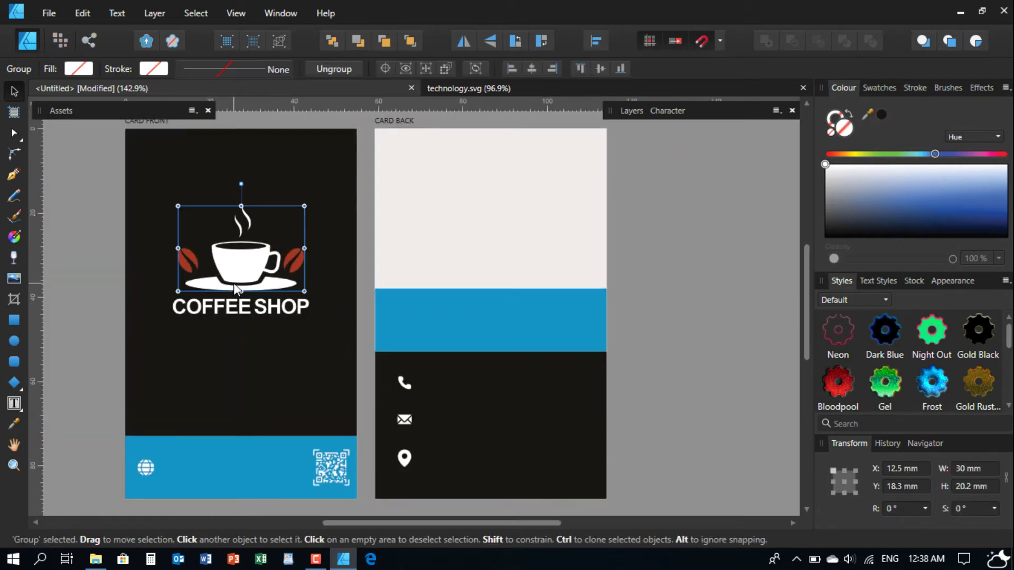
{"action": "double_click", "coordinate": [229, 310]}
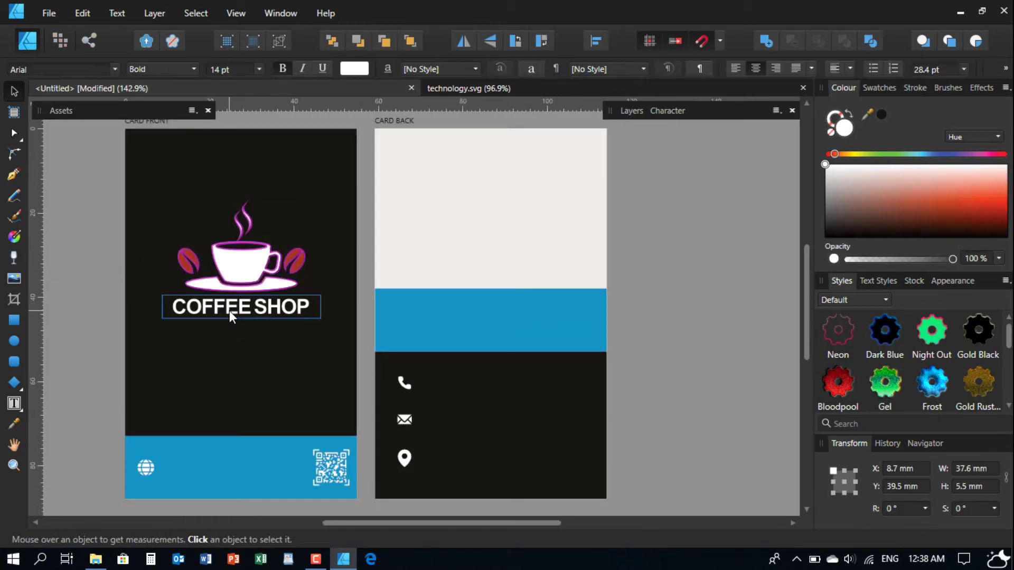
{"action": "left_click", "coordinate": [231, 278], "text": "shift"}
{"action": "left_click_drag", "start_coordinate": [274, 272], "coordinate": [474, 348]}
- Nudge the copied logo slightly left and up near the card back's top
{"action": "scroll", "coordinate": [464, 368], "scroll_direction": "up", "scroll_amount": 3}
{"action": "left_click_drag", "start_coordinate": [496, 309], "coordinate": [484, 309]}
{"action": "scroll", "coordinate": [474, 320], "scroll_direction": "down", "scroll_amount": 5}
{"action": "scroll", "coordinate": [477, 315], "scroll_direction": "up", "scroll_amount": 4}
{"action": "left_click_drag", "start_coordinate": [479, 290], "coordinate": [484, 284]}
- Make the card-back COFFEE SHOP text black
{"action": "left_click", "coordinate": [715, 312]}
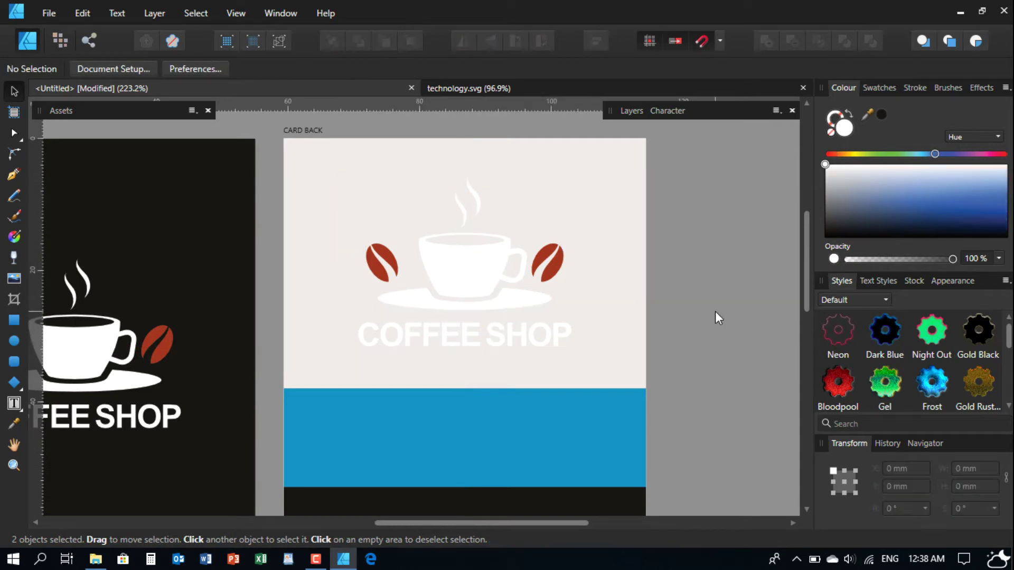
{"action": "left_click", "coordinate": [506, 340]}
{"action": "left_click", "coordinate": [840, 217]}
{"action": "left_click_drag", "start_coordinate": [826, 231], "coordinate": [809, 248]}
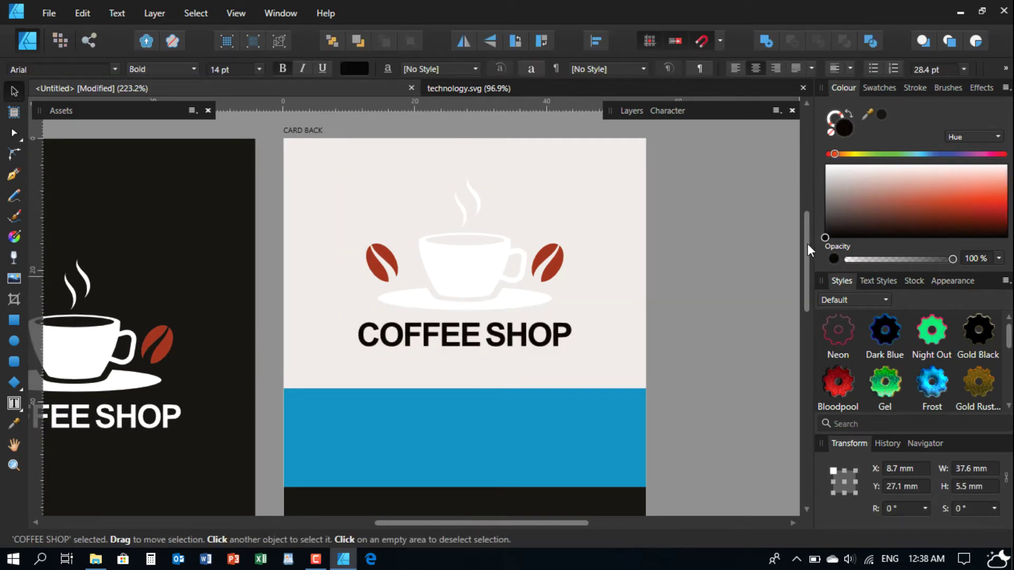
{"action": "left_click", "coordinate": [727, 293]}
- Select the nested cup group in the Layers panel and recolour it from white to black
{"action": "left_click", "coordinate": [468, 288]}
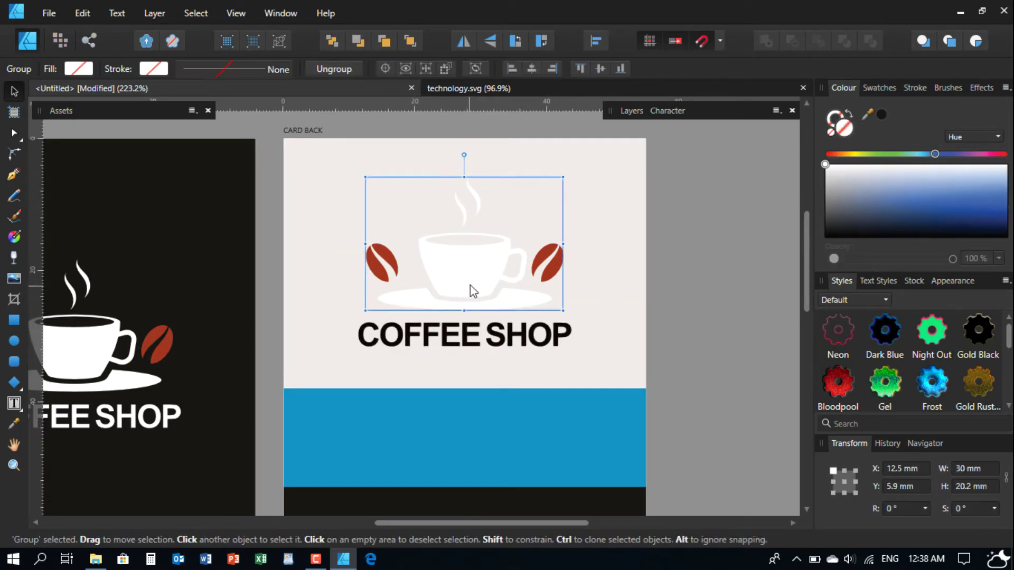
{"action": "double_click", "coordinate": [470, 284]}
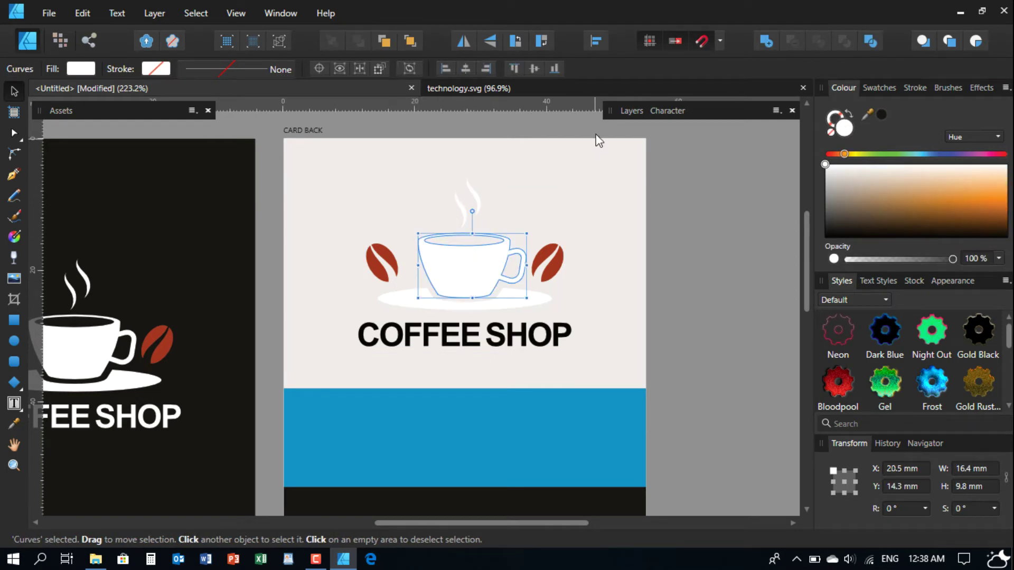
{"action": "left_click", "coordinate": [631, 110]}
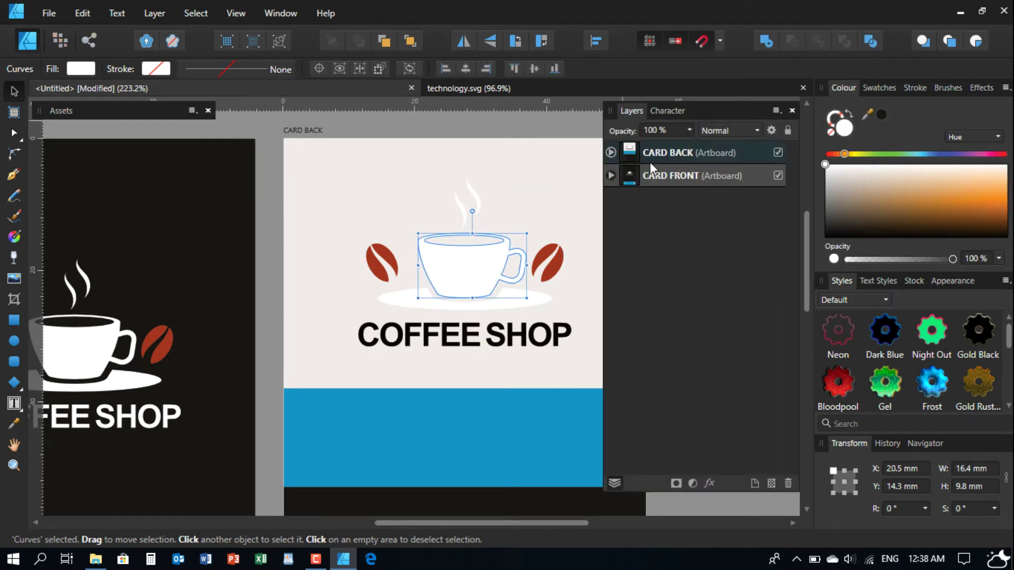
{"action": "left_click", "coordinate": [611, 153]}
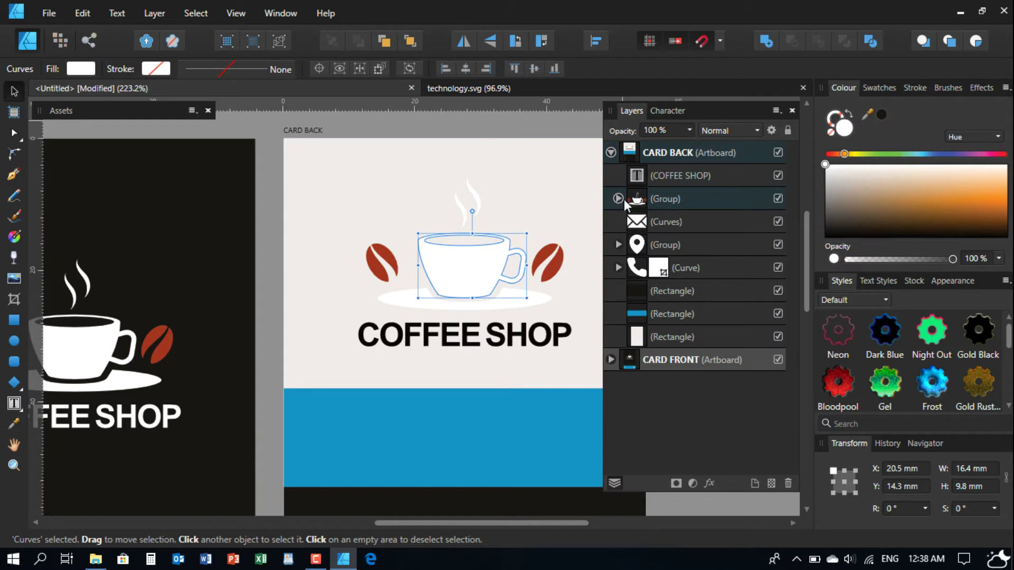
{"action": "left_click", "coordinate": [618, 198]}
{"action": "left_click", "coordinate": [680, 220]}
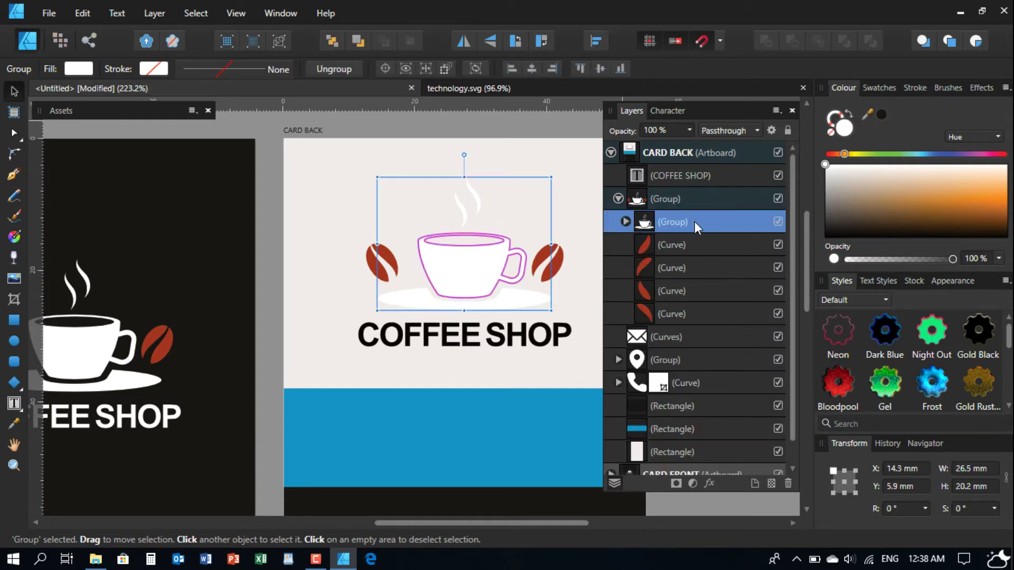
{"action": "left_click_drag", "start_coordinate": [828, 220], "coordinate": [826, 243]}
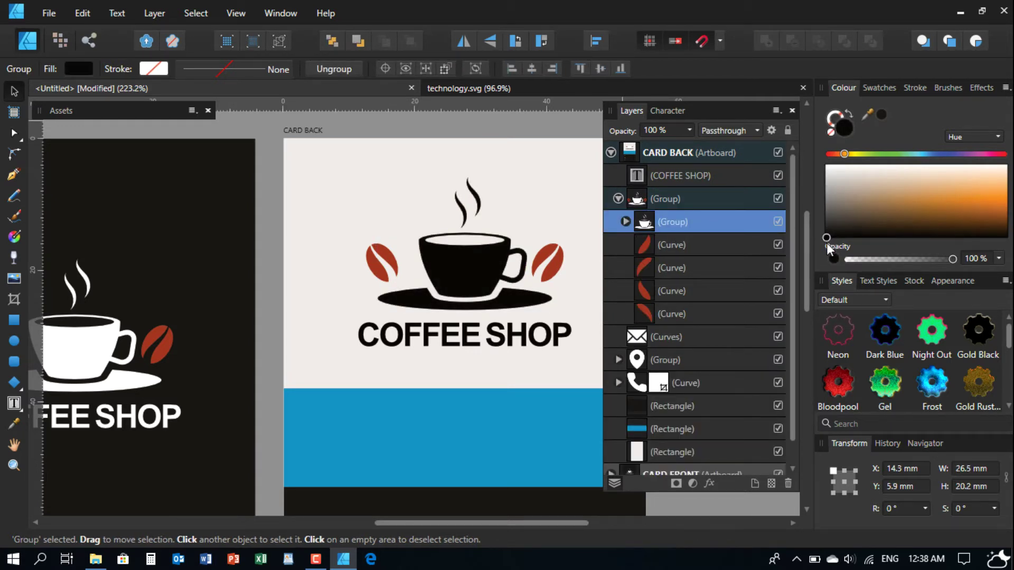
{"action": "left_click", "coordinate": [638, 111]}
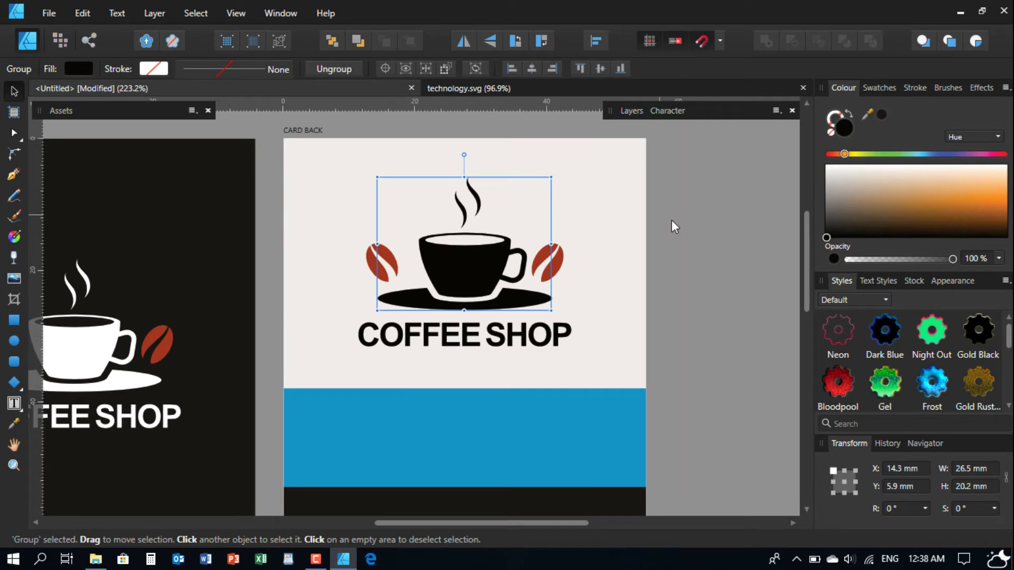
{"action": "left_click", "coordinate": [692, 230]}
{"action": "scroll", "coordinate": [562, 252], "scroll_direction": "down", "scroll_amount": 4}
{"action": "left_click_drag", "start_coordinate": [561, 261], "coordinate": [522, 254]}
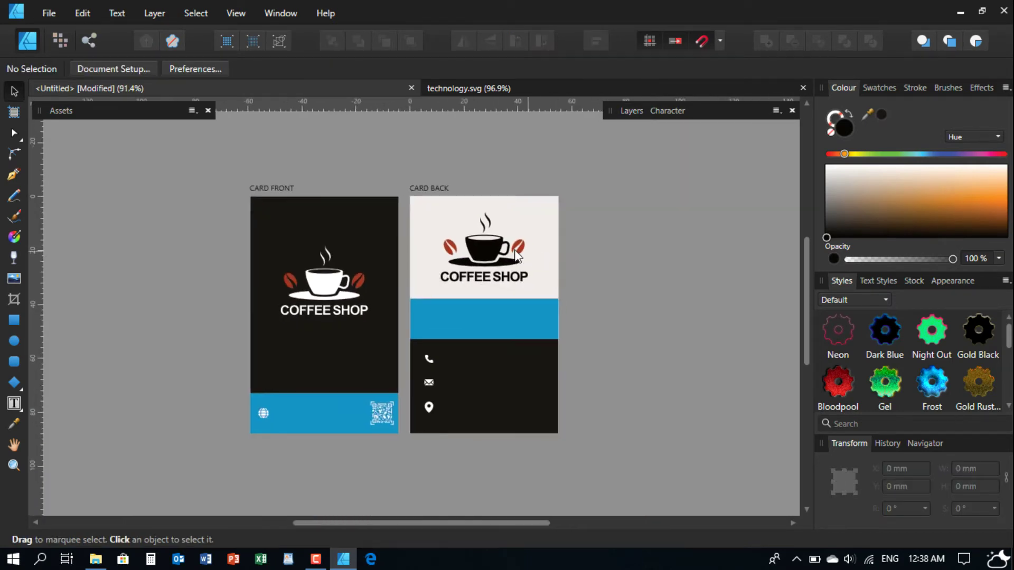
- Scale down the card-back cup and COFFEE SHOP heading together and move them to the centre line
{"action": "scroll", "coordinate": [512, 263], "scroll_direction": "up", "scroll_amount": 1}
{"action": "scroll", "coordinate": [492, 292], "scroll_direction": "up", "scroll_amount": 2}
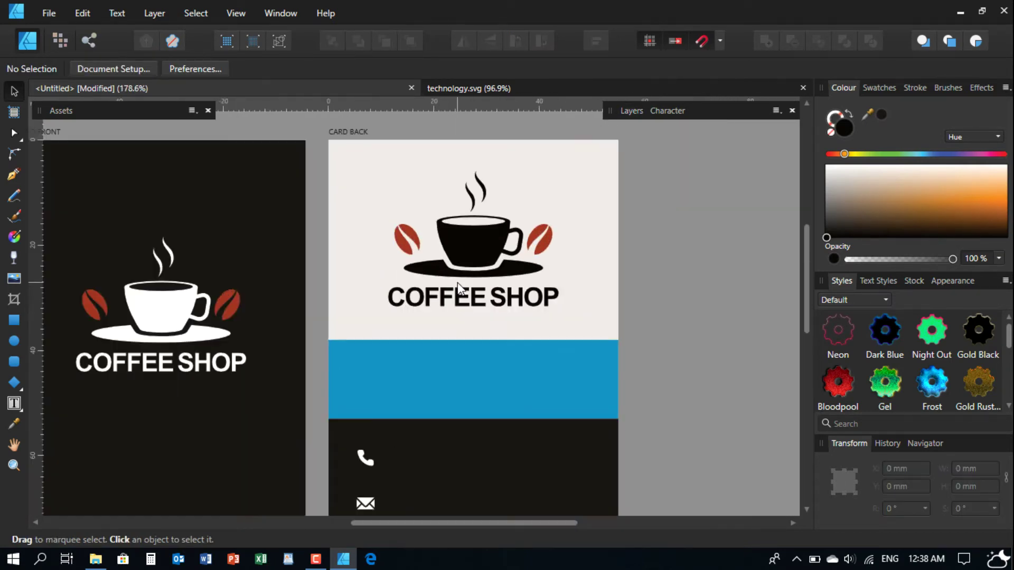
{"action": "left_click", "coordinate": [467, 261]}
{"action": "double_click", "coordinate": [462, 305]}
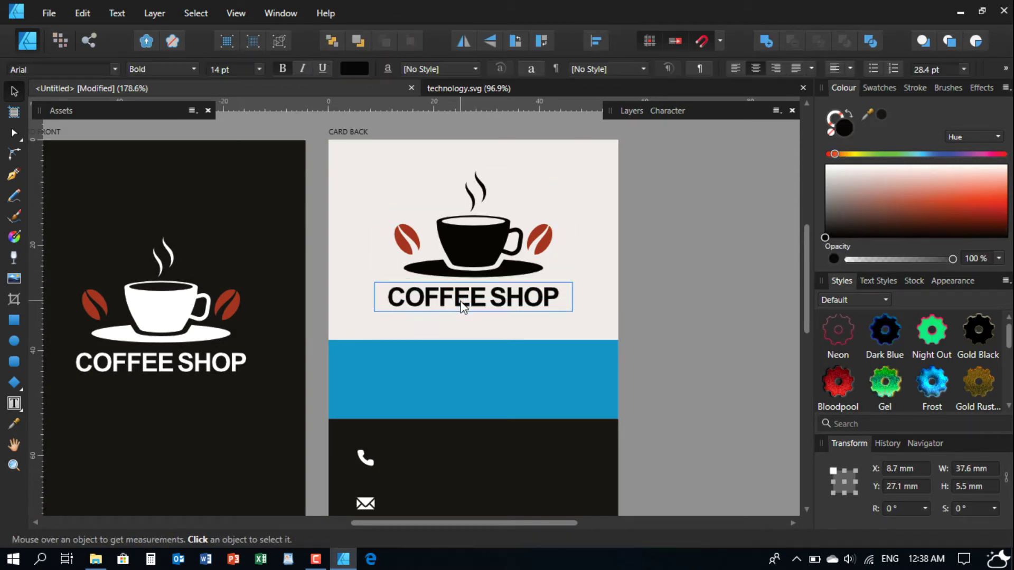
{"action": "left_click", "coordinate": [474, 252], "text": "shift"}
{"action": "scroll", "coordinate": [528, 264], "scroll_direction": "down", "scroll_amount": 2}
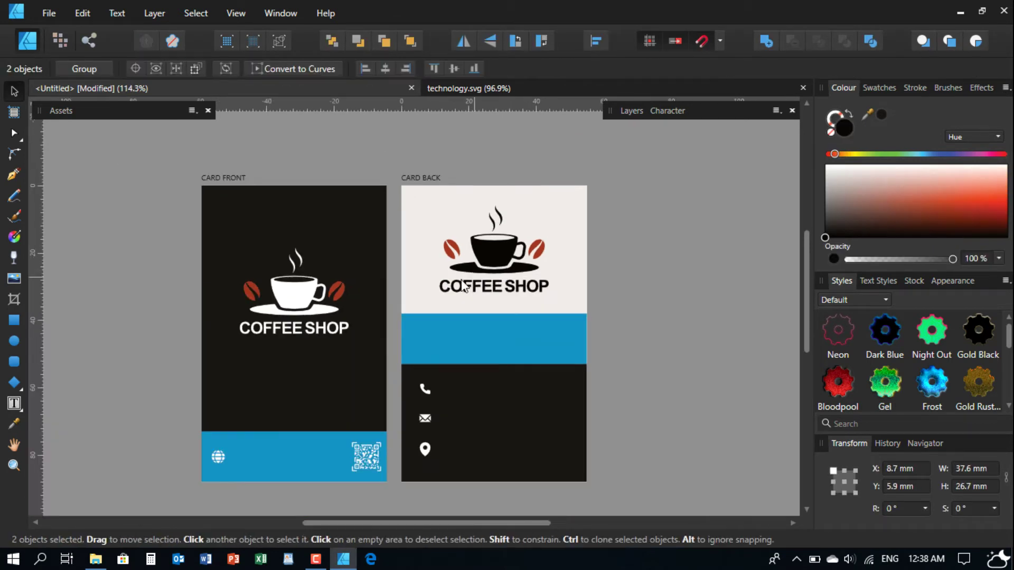
{"action": "scroll", "coordinate": [360, 295], "scroll_direction": "up", "scroll_amount": 1}
{"action": "left_click_drag", "start_coordinate": [151, 188], "coordinate": [443, 360]}
{"action": "left_click_drag", "start_coordinate": [589, 248], "coordinate": [446, 291]}
{"action": "left_click_drag", "start_coordinate": [659, 194], "coordinate": [343, 327]}
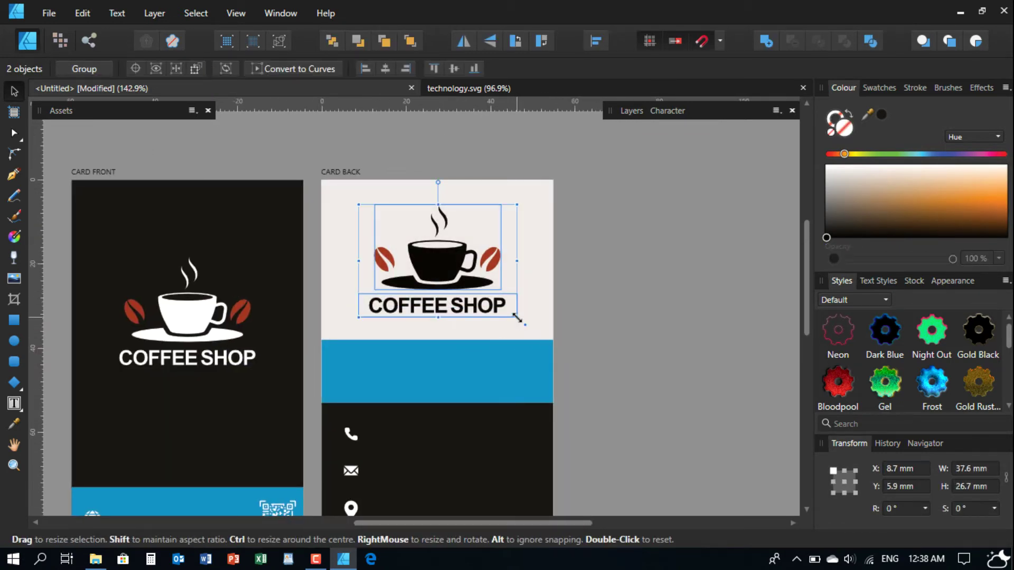
{"action": "left_click_drag", "start_coordinate": [515, 317], "coordinate": [477, 299]}
{"action": "left_click_drag", "start_coordinate": [426, 257], "coordinate": [439, 261]}
- Set the COFFEE SHOP heading's font size to 13 and recentre it under the cup
{"action": "left_click", "coordinate": [623, 281]}
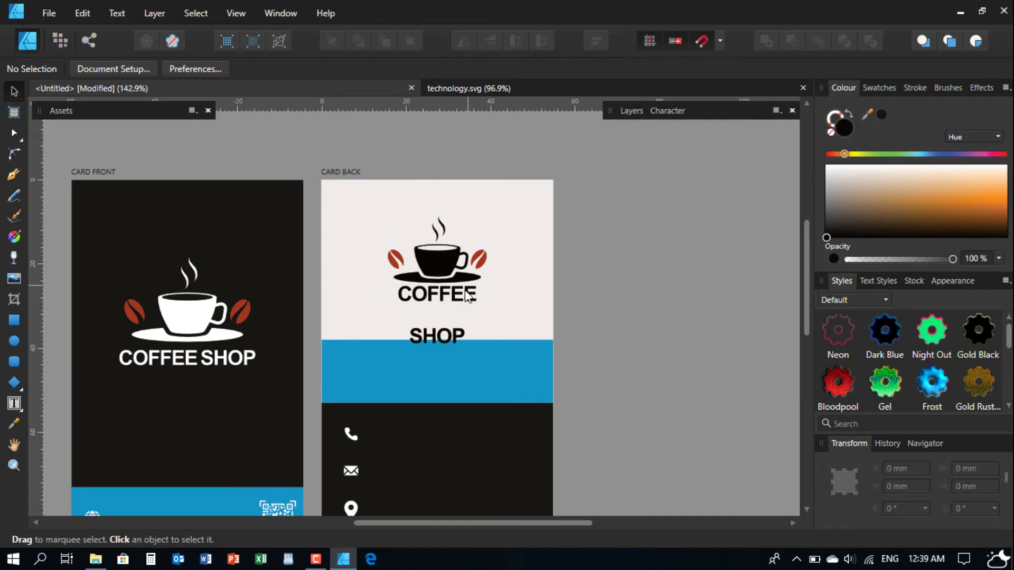
{"action": "left_click", "coordinate": [466, 296]}
{"action": "left_click", "coordinate": [246, 69]}
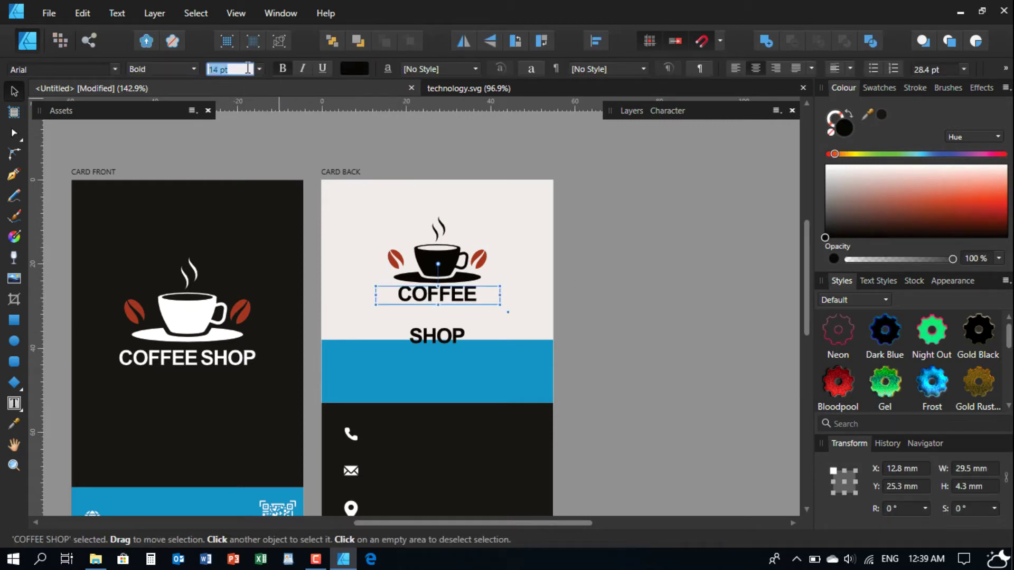
{"action": "type", "text": "13"}
{"action": "key", "text": "Return"}
{"action": "left_click", "coordinate": [601, 251]}
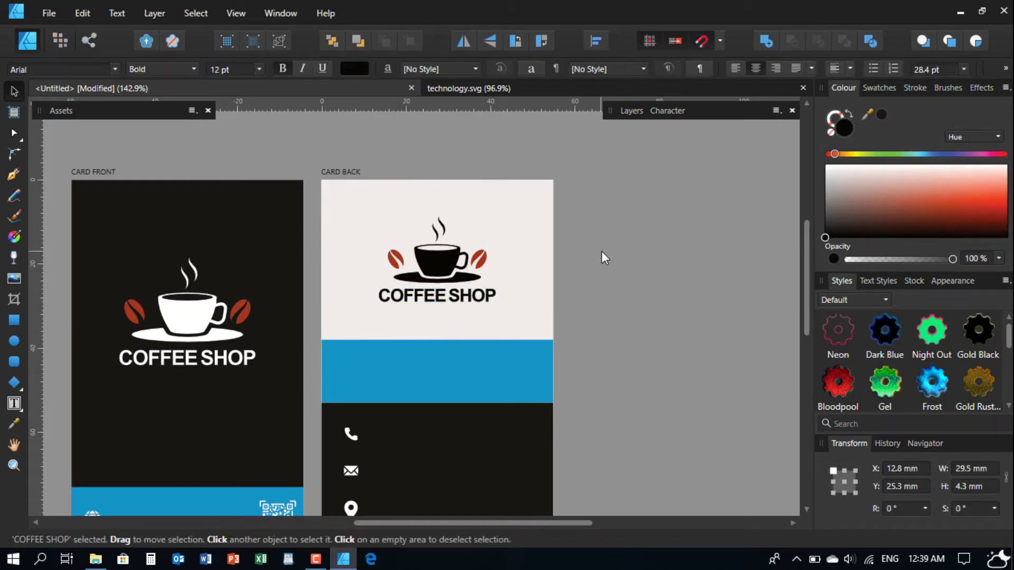
{"action": "scroll", "coordinate": [432, 323], "scroll_direction": "up", "scroll_amount": 3}
{"action": "left_click_drag", "start_coordinate": [437, 285], "coordinate": [446, 284]}
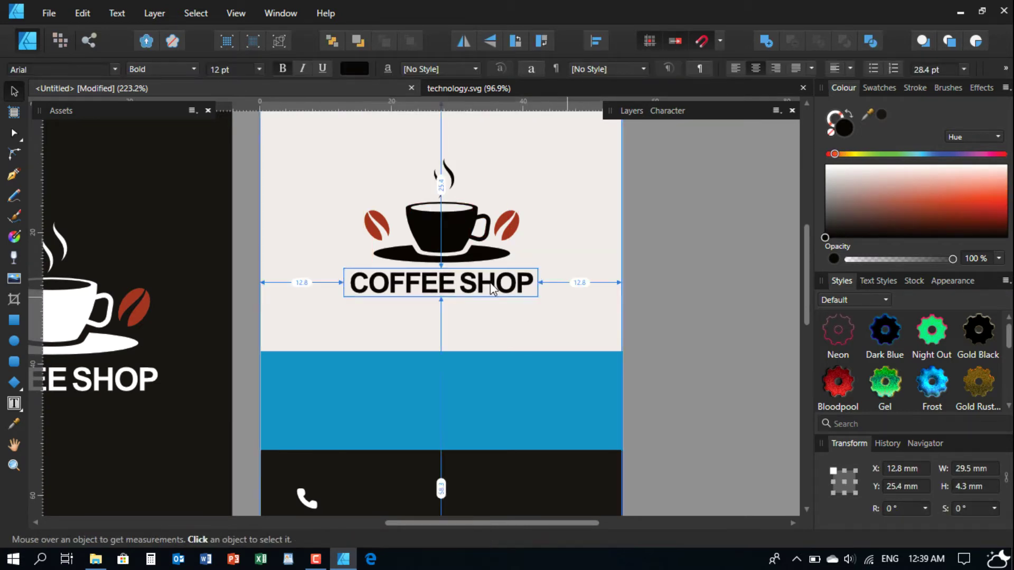
- Nudge the cup and heading together onto the card's centre
{"action": "scroll", "coordinate": [465, 280], "scroll_direction": "down", "scroll_amount": 1}
{"action": "left_click", "coordinate": [644, 272]}
{"action": "scroll", "coordinate": [463, 285], "scroll_direction": "down", "scroll_amount": 1}
{"action": "left_click_drag", "start_coordinate": [374, 152], "coordinate": [538, 293]}
{"action": "left_click_drag", "start_coordinate": [462, 254], "coordinate": [457, 252]}
- Place a copy of the COFFEE SHOP heading on the card back's blue band
{"action": "left_click", "coordinate": [614, 290]}
{"action": "left_click_drag", "start_coordinate": [574, 346], "coordinate": [630, 315]}
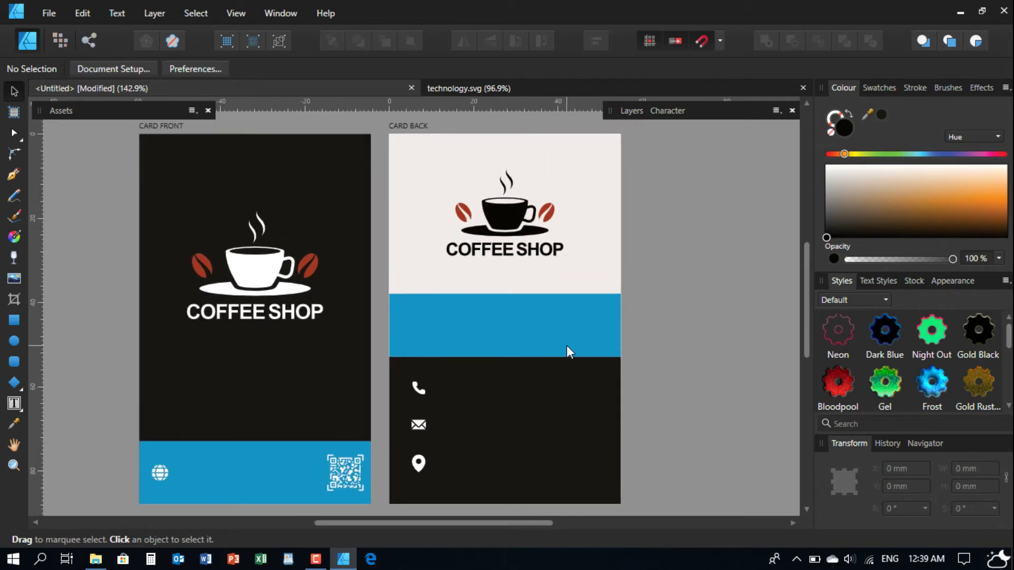
{"action": "left_click", "coordinate": [471, 247]}
{"action": "left_click_drag", "start_coordinate": [471, 247], "coordinate": [437, 318]}
- Replace the copied heading's text with the person's name
{"action": "scroll", "coordinate": [459, 327], "scroll_direction": "up", "scroll_amount": 2}
{"action": "double_click", "coordinate": [476, 315]}
{"action": "key", "text": "ctrl+a"}
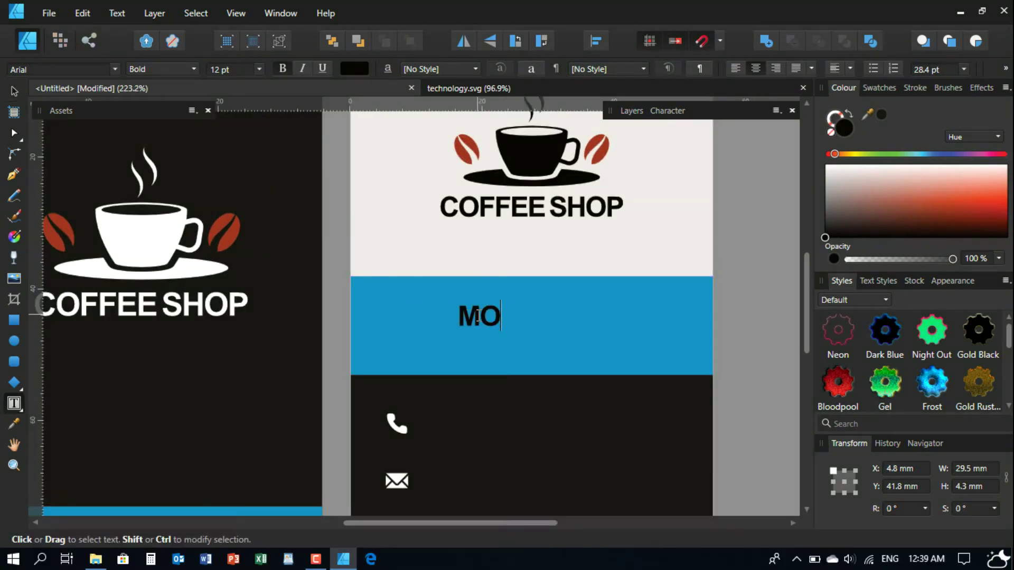
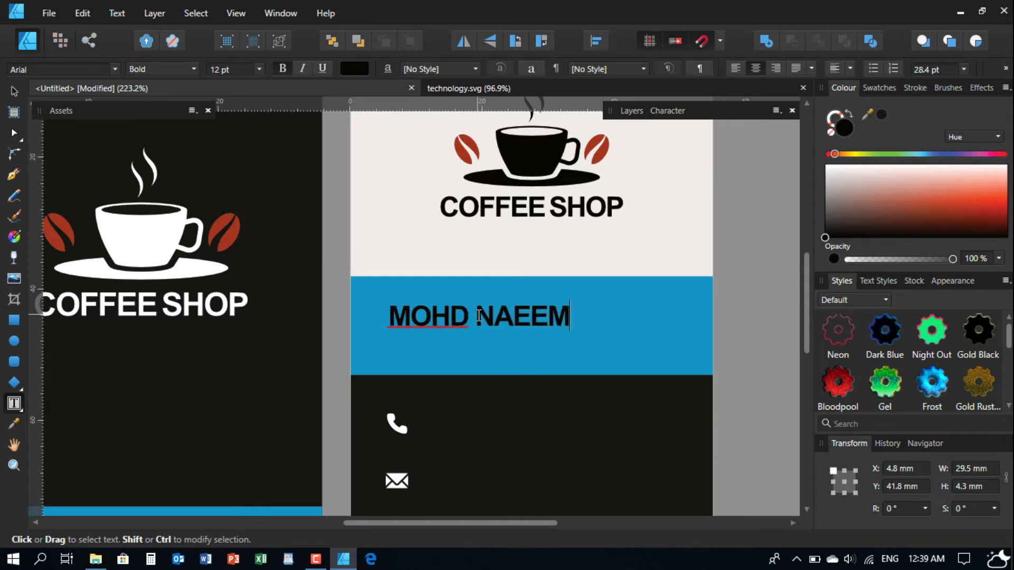
{"action": "key", "text": "Escape"}
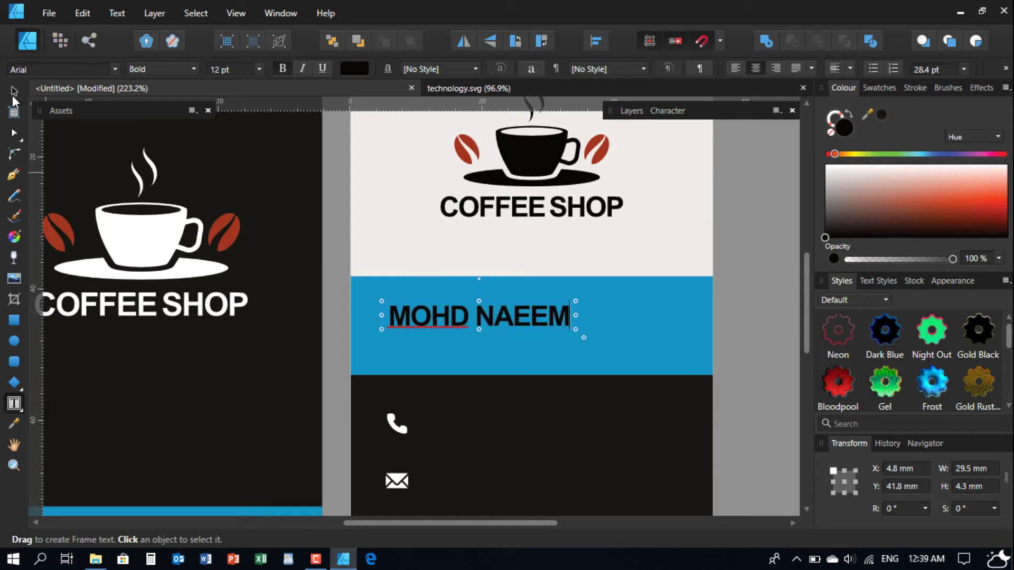
- Duplicate the name just below it and retype the copy as BRANCH MANAGER
{"action": "left_click", "coordinate": [15, 90]}
{"action": "left_click_drag", "start_coordinate": [511, 319], "coordinate": [512, 343], "text": "ctrl"}
{"action": "double_click", "coordinate": [464, 338]}
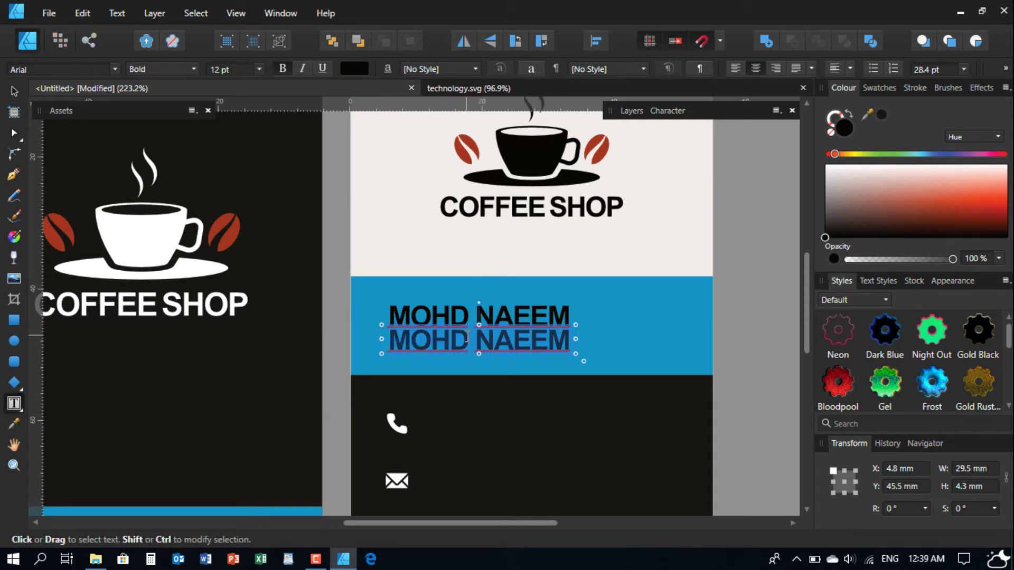
{"action": "type", "text": "BRA"}
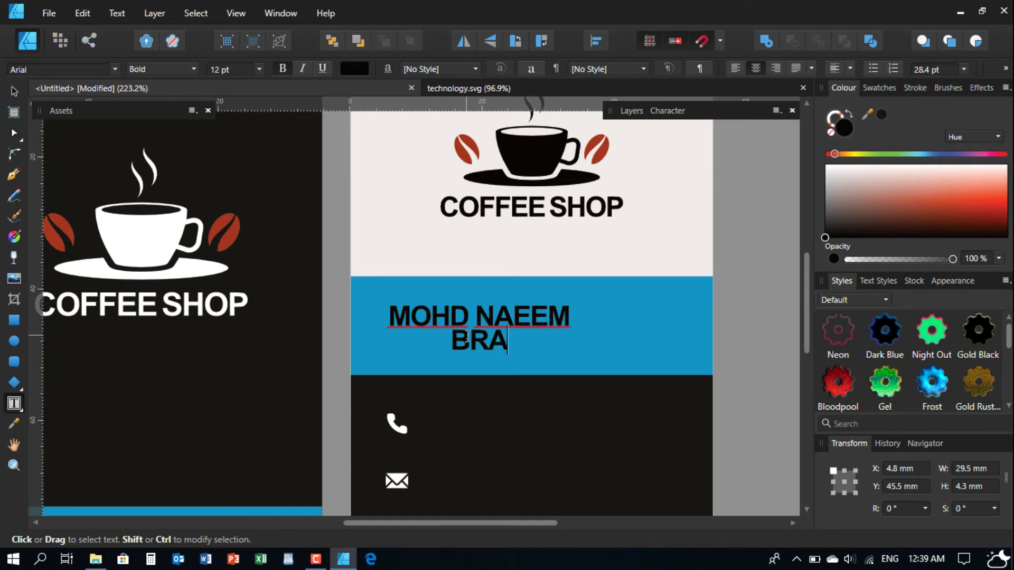
{"action": "type", "text": "NCH MAB"}
{"action": "key", "text": "BackSpace"}
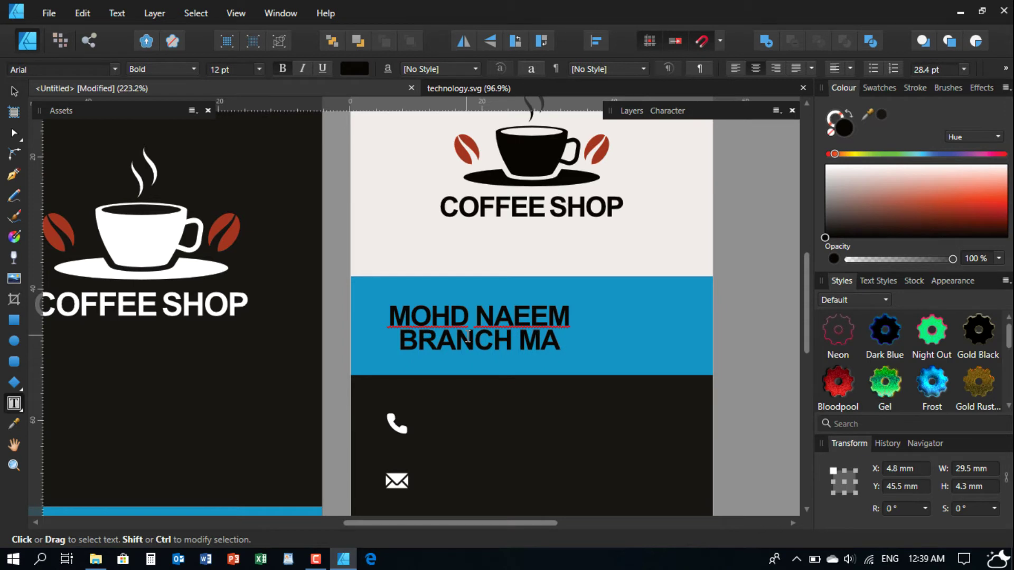
{"action": "type", "text": "NAGER"}
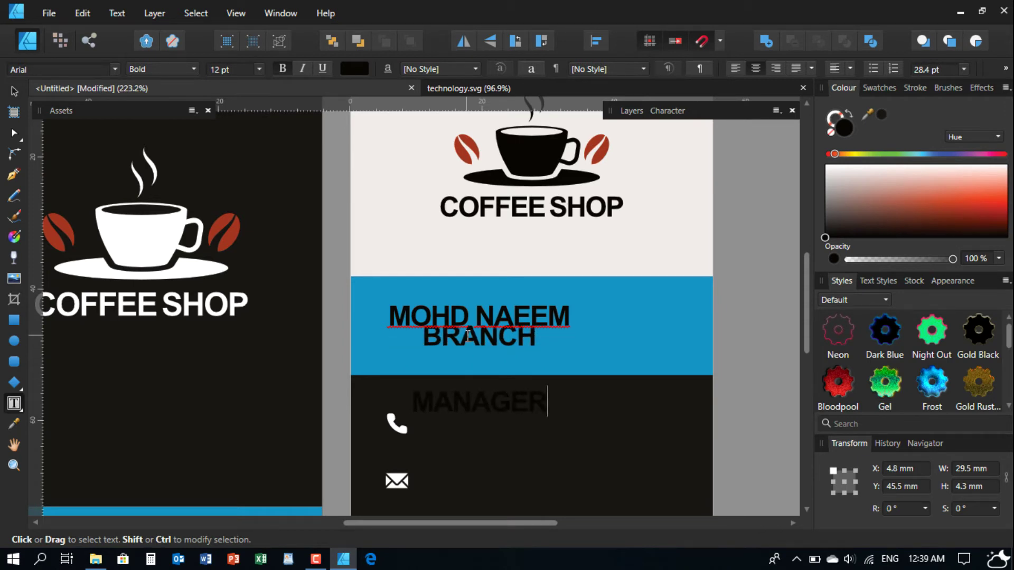
{"action": "key", "text": "Escape"}
- Enter a smaller font size for the BRANCH MANAGER title
{"action": "left_click", "coordinate": [13, 93]}
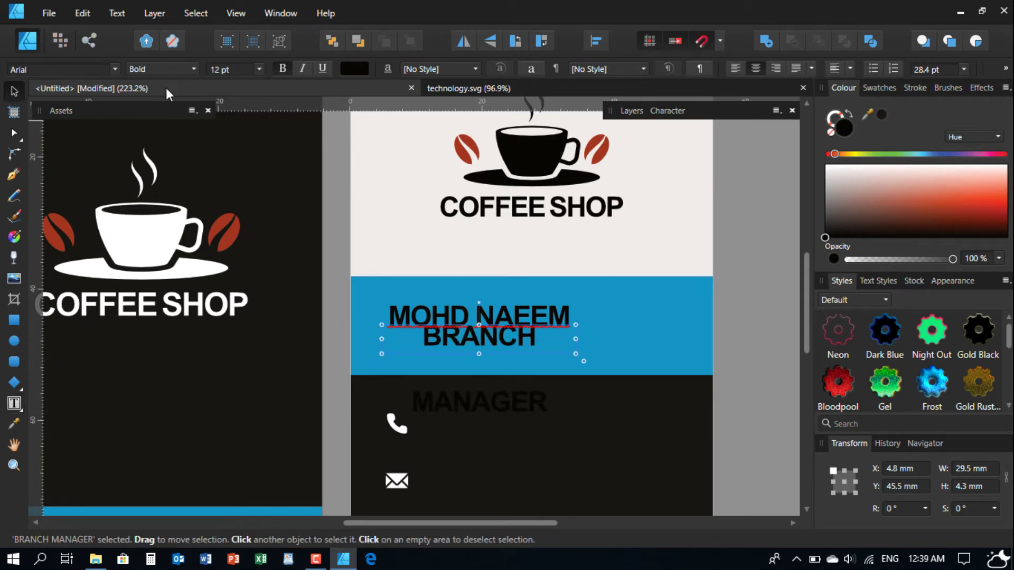
{"action": "type", "text": "9"}
{"action": "key", "text": "Return"}
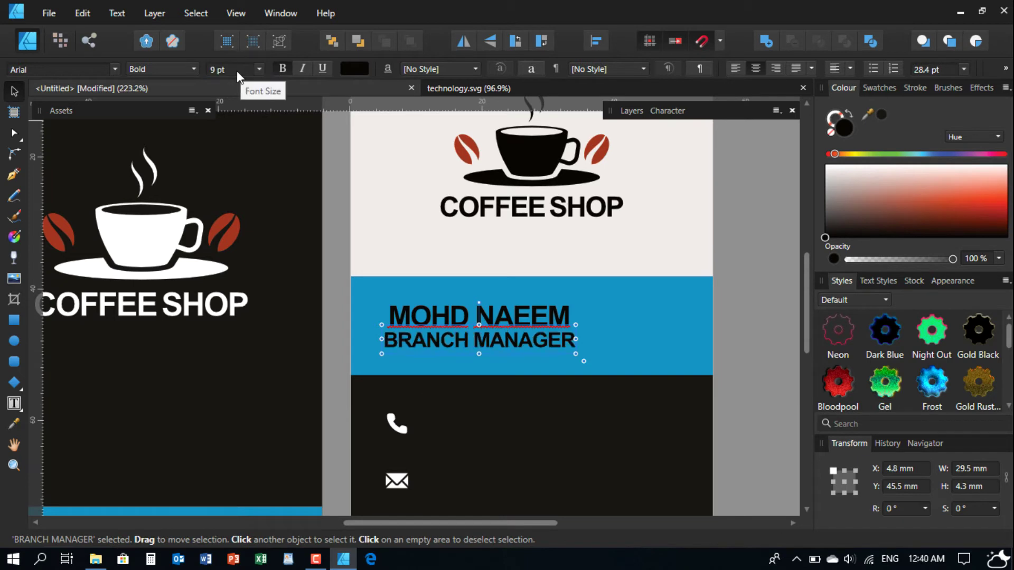
{"action": "scroll", "coordinate": [236, 71], "scroll_direction": "down", "scroll_amount": 5}
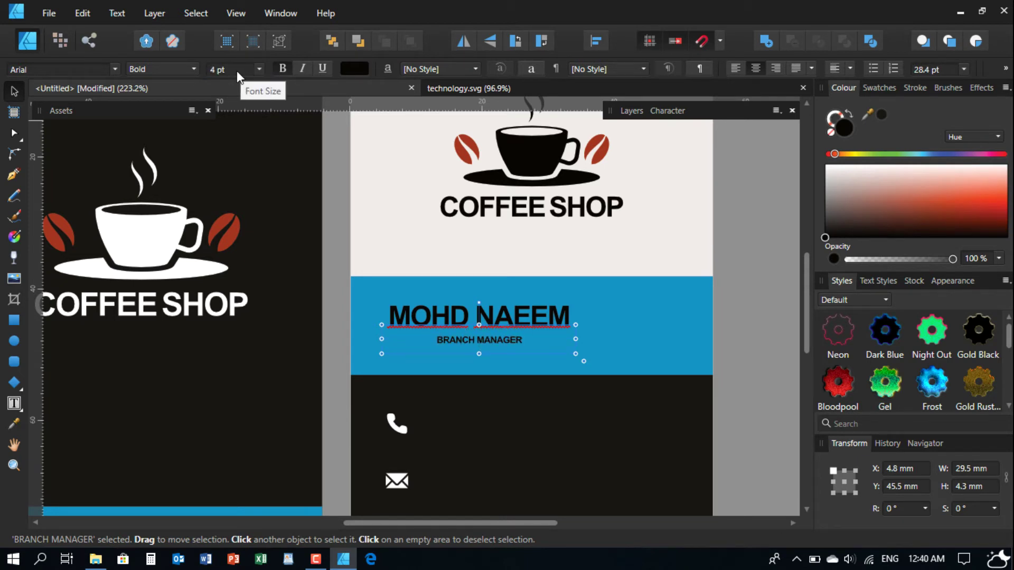
{"action": "scroll", "coordinate": [237, 70], "scroll_direction": "down", "scroll_amount": 1}
{"action": "scroll", "coordinate": [236, 71], "scroll_direction": "up", "scroll_amount": 1}
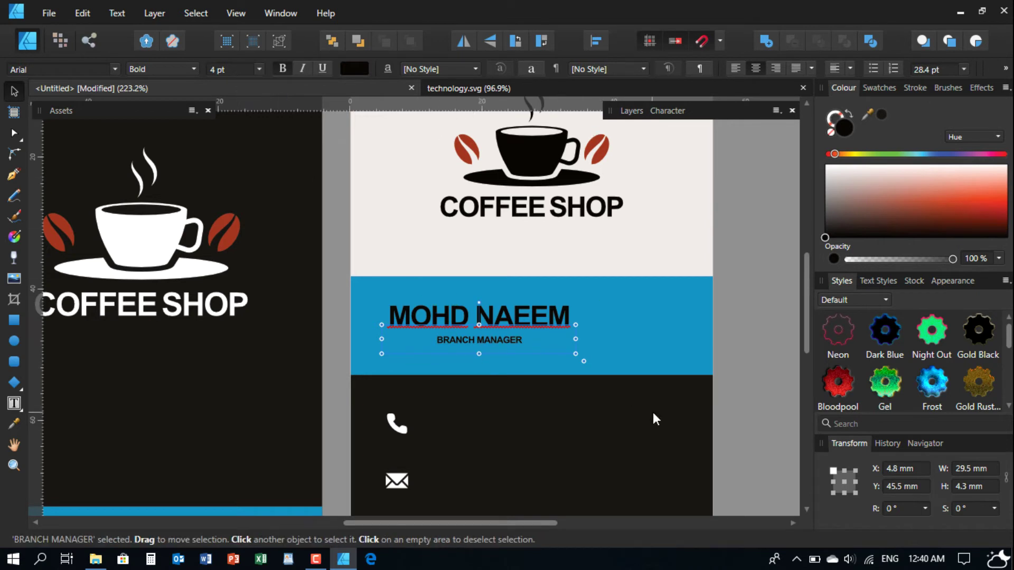
- Widen the BRANCH MANAGER frame to one line under the name's right end, then select both texts
{"action": "left_click_drag", "start_coordinate": [583, 361], "coordinate": [496, 375]}
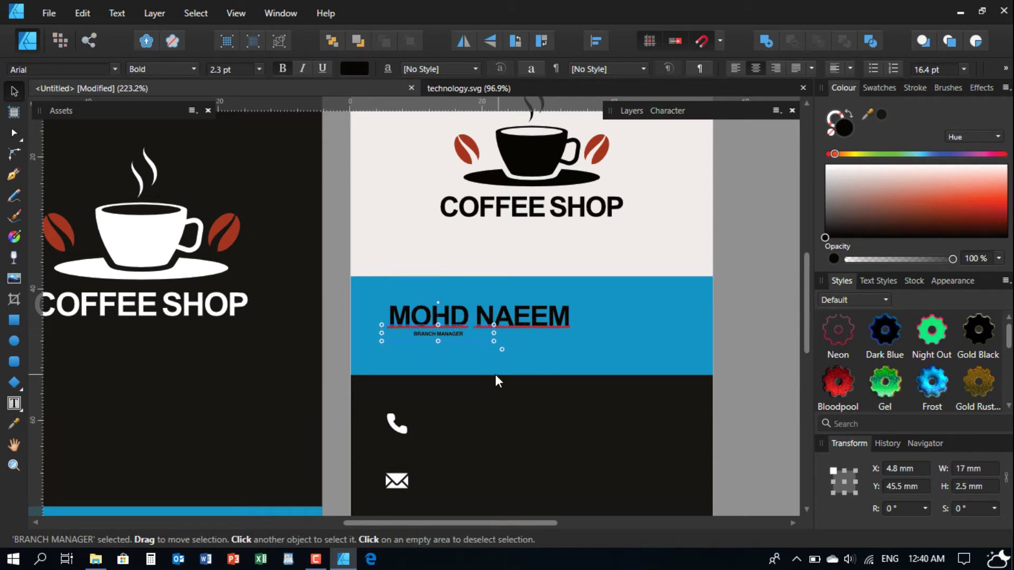
{"action": "scroll", "coordinate": [450, 347], "scroll_direction": "up", "scroll_amount": 2}
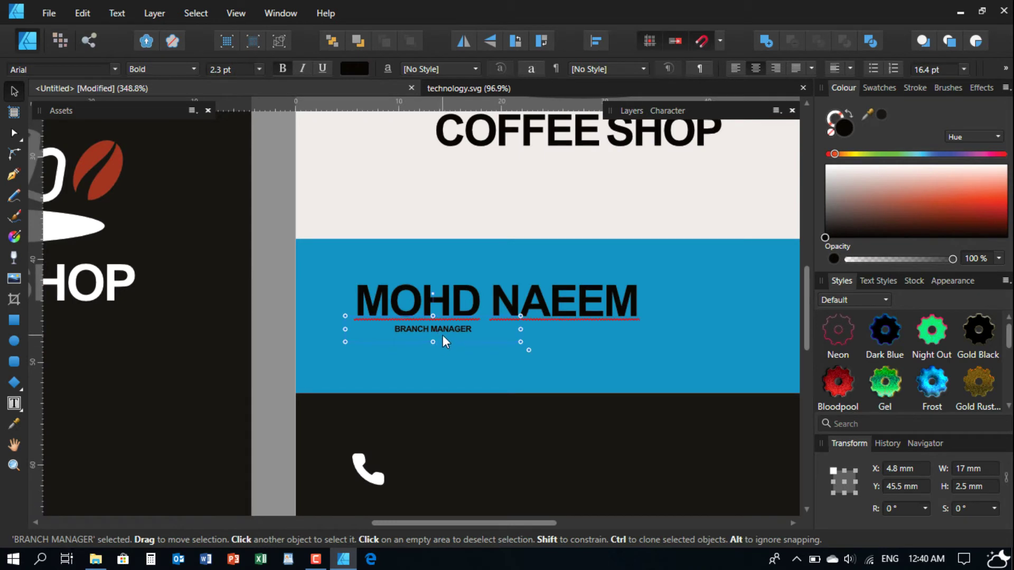
{"action": "left_click_drag", "start_coordinate": [443, 336], "coordinate": [468, 352]}
{"action": "left_click_drag", "start_coordinate": [546, 358], "coordinate": [465, 352]}
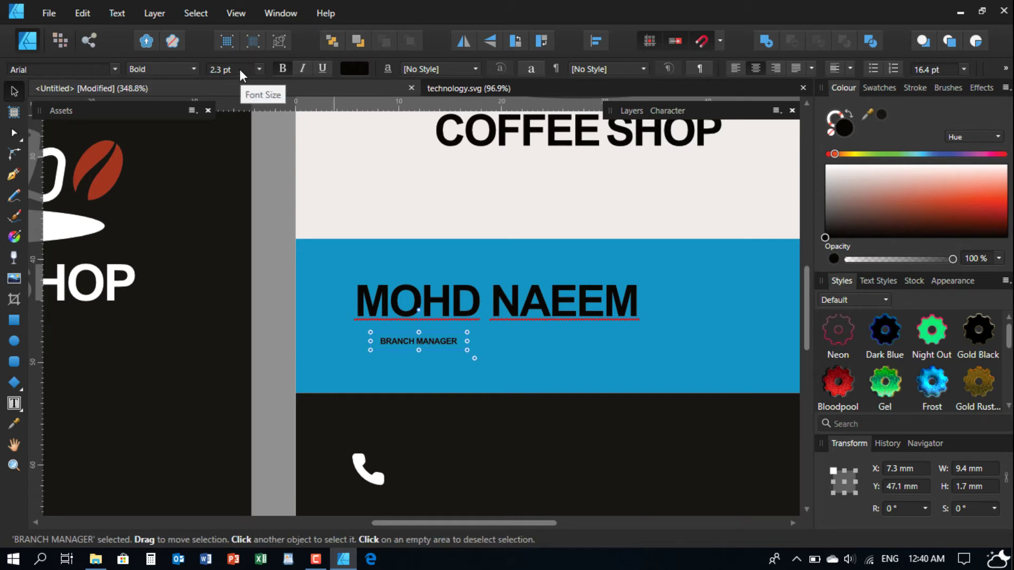
{"action": "scroll", "coordinate": [240, 69], "scroll_direction": "up", "scroll_amount": 1}
{"action": "scroll", "coordinate": [240, 69], "scroll_direction": "up", "scroll_amount": 1}
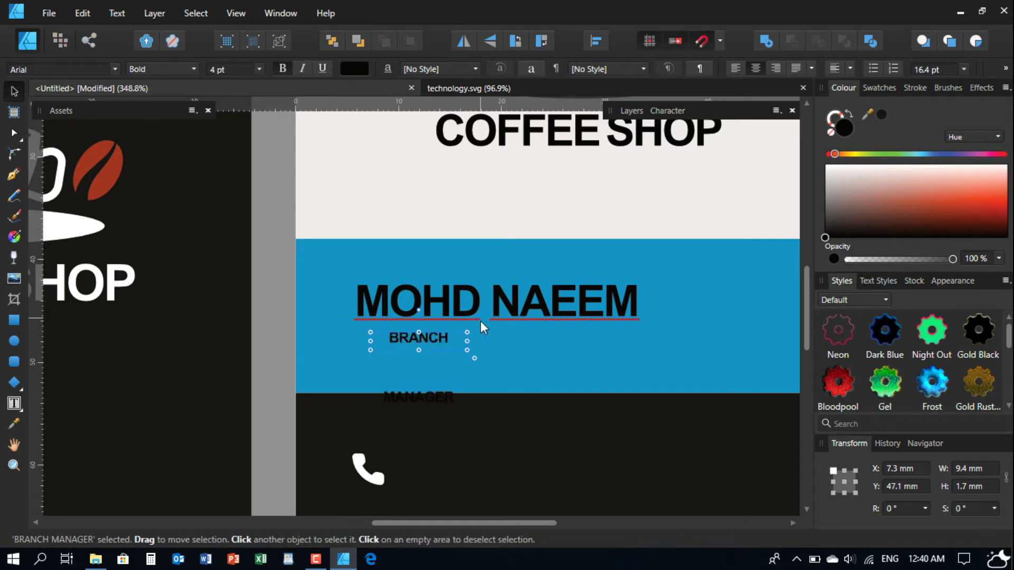
{"action": "left_click_drag", "start_coordinate": [466, 341], "coordinate": [613, 338]}
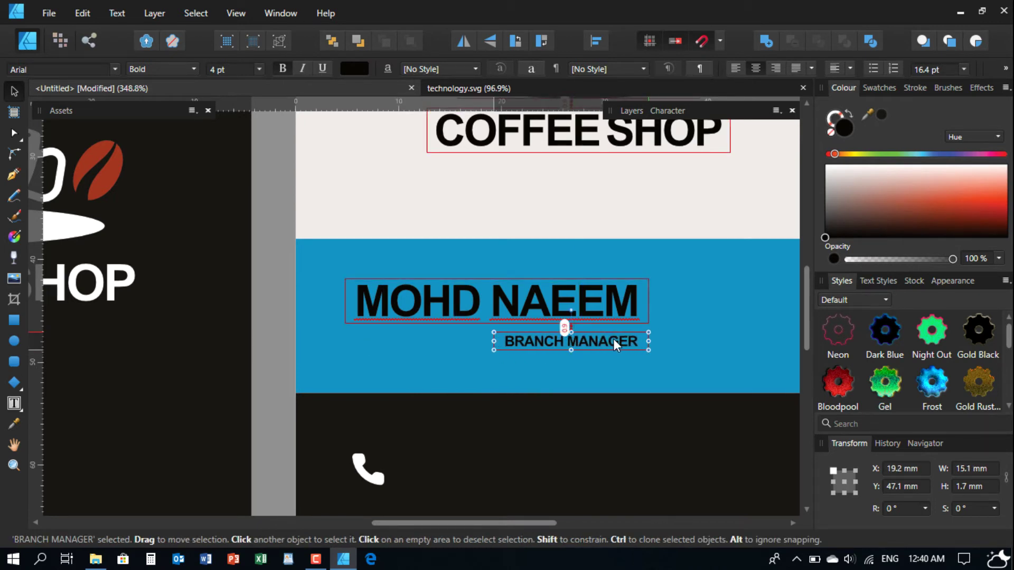
{"action": "scroll", "coordinate": [545, 349], "scroll_direction": "down", "scroll_amount": 3}
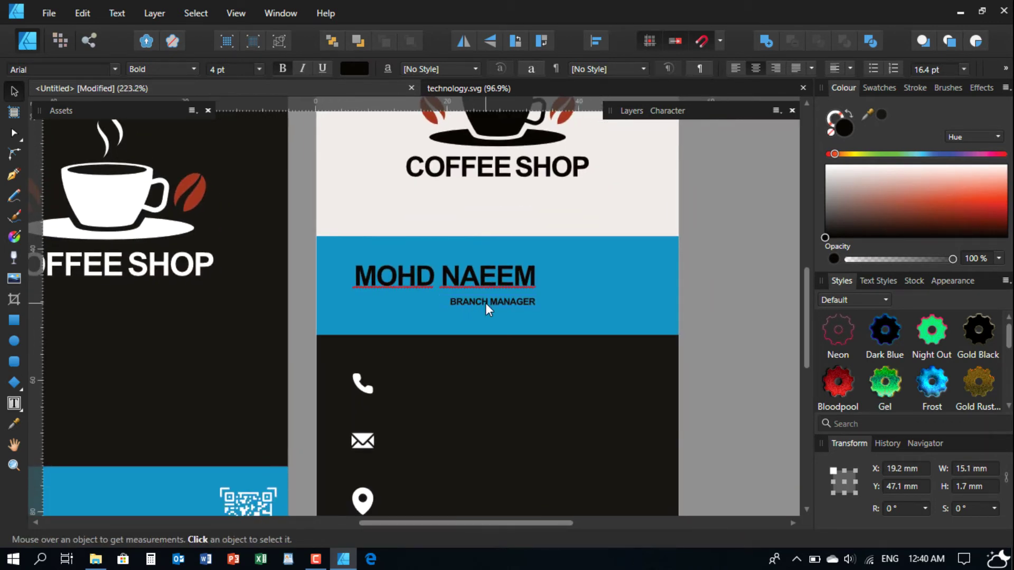
{"action": "left_click_drag", "start_coordinate": [307, 256], "coordinate": [583, 329]}
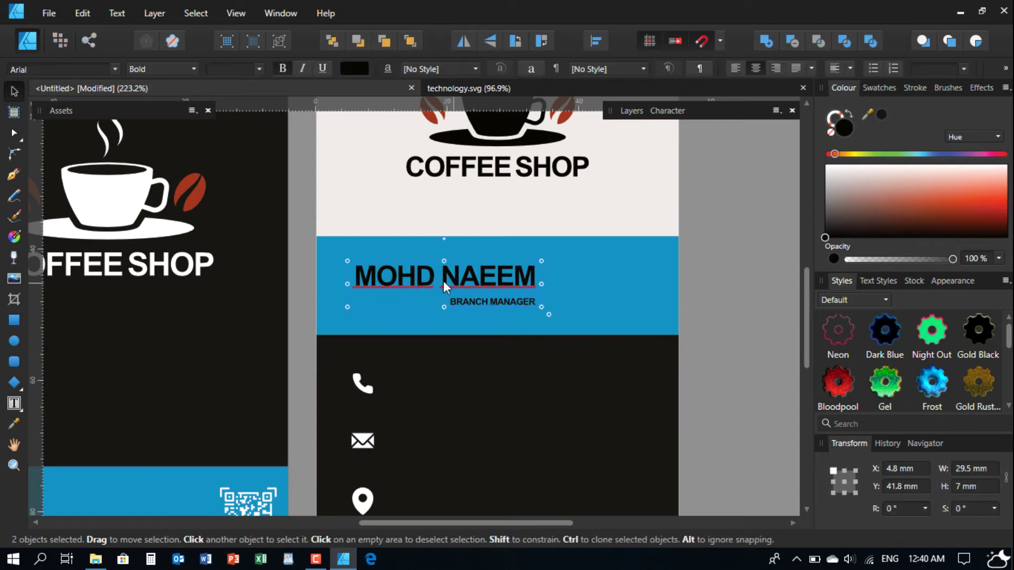
- Retype the name as the person's full first name and surname on one widened line
{"action": "double_click", "coordinate": [426, 273]}
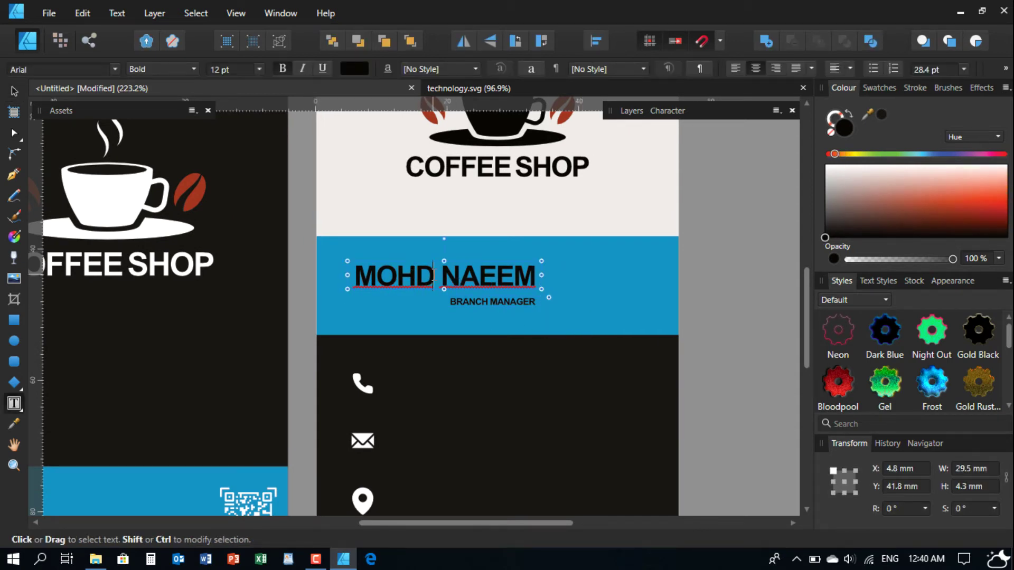
{"action": "key", "text": "BackSpace"}
{"action": "key", "text": "BackSpace"}
{"action": "key", "text": "BackSpace"}
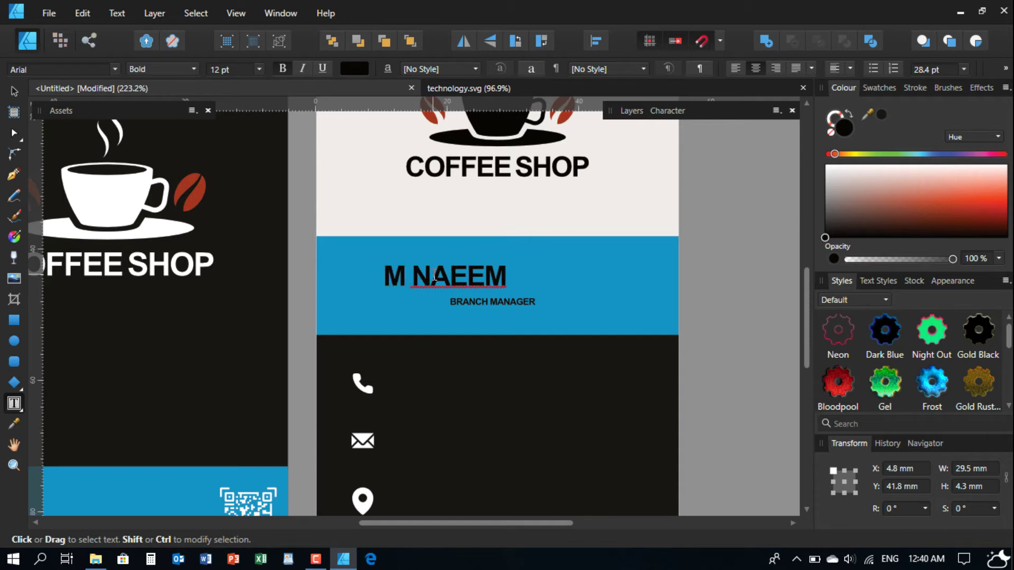
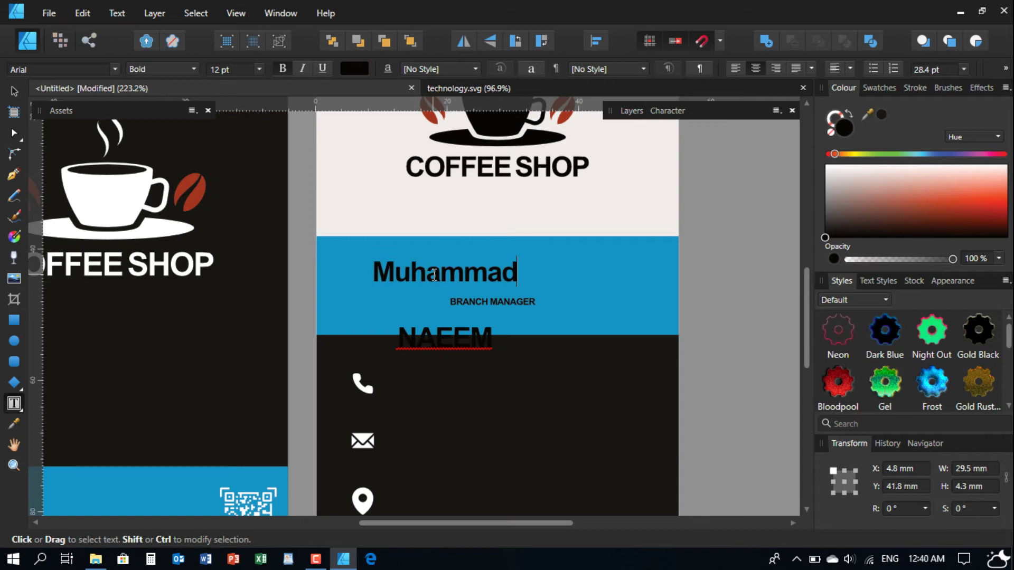
{"action": "left_click_drag", "start_coordinate": [541, 275], "coordinate": [643, 283]}
{"action": "left_click_drag", "start_coordinate": [524, 275], "coordinate": [640, 280]}
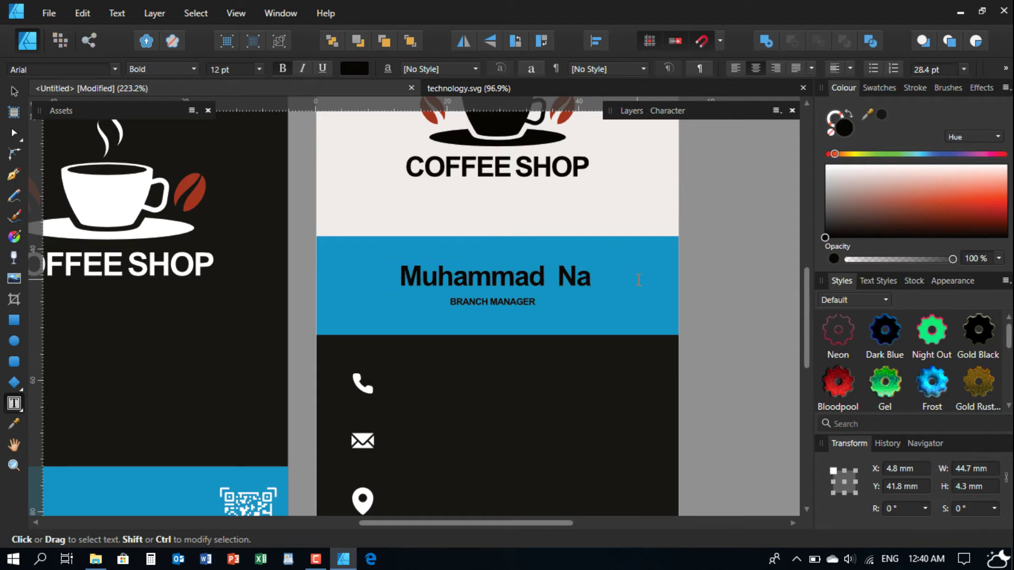
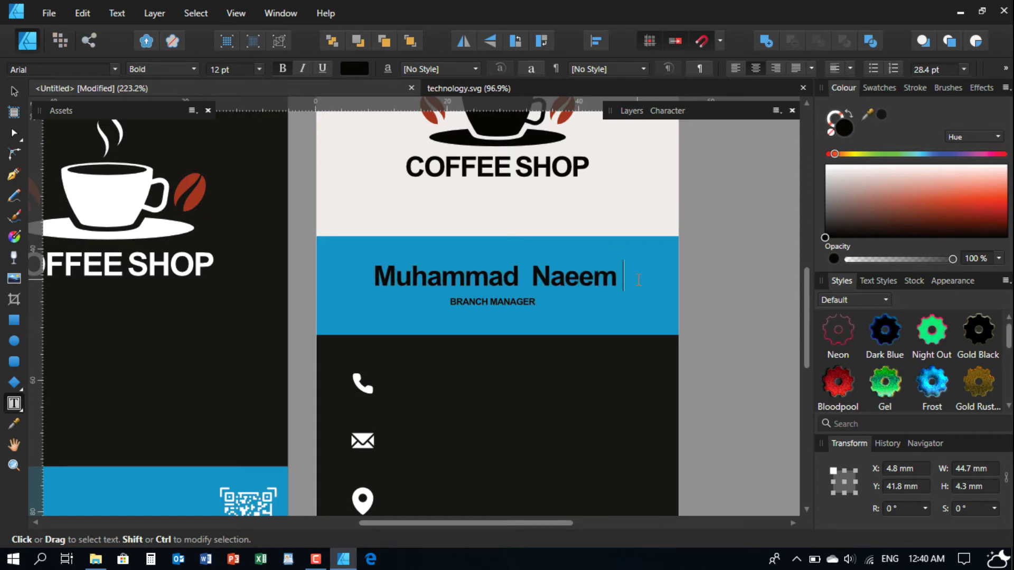
{"action": "key", "text": "Escape"}
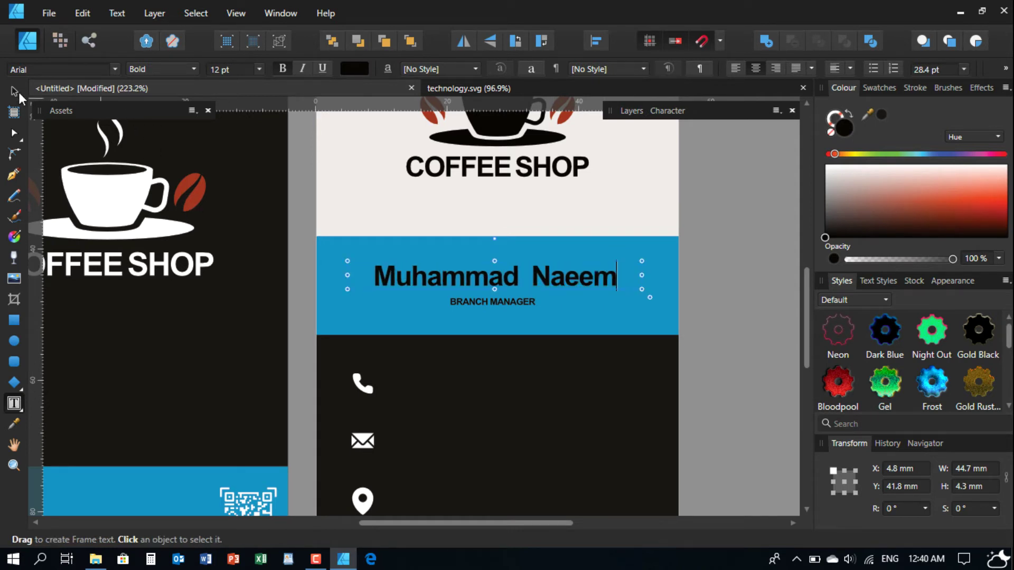
- Centre the name across the card and lower it slightly
{"action": "key", "text": "v"}
{"action": "mouse_move", "coordinate": [543, 274]}
{"action": "left_mouse_down"}
{"action": "mouse_move", "coordinate": [554, 274]}
{"action": "mouse_move", "coordinate": [545, 274]}
{"action": "left_mouse_up"}
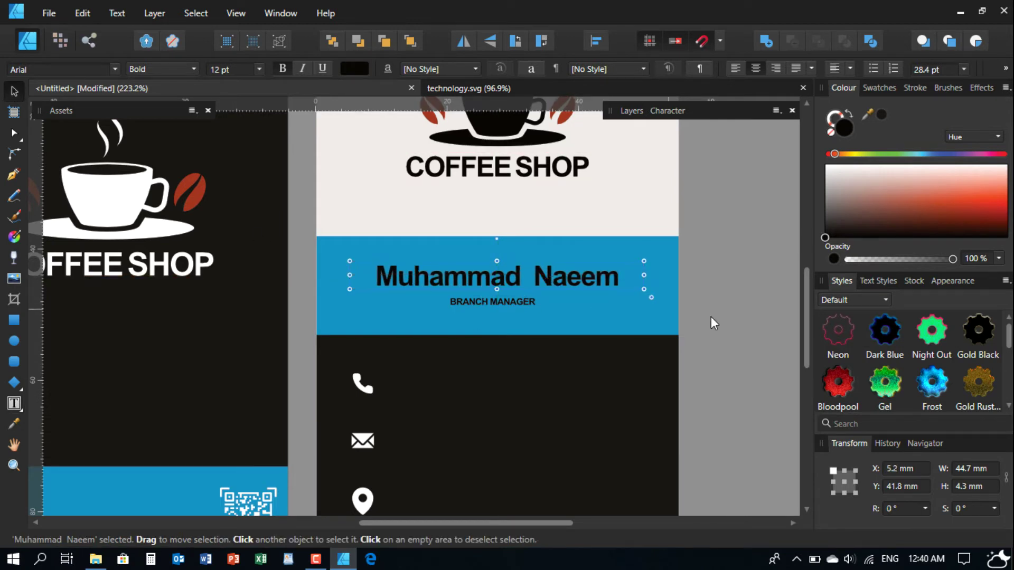
{"action": "left_click", "coordinate": [711, 316]}
{"action": "scroll", "coordinate": [512, 310], "scroll_direction": "up", "scroll_amount": 2}
{"action": "left_click_drag", "start_coordinate": [512, 259], "coordinate": [515, 299]}
- Set the BRANCH MANAGER title to 5 pt, widen its frame and centre it under the name
{"action": "left_click", "coordinate": [505, 298]}
{"action": "scroll", "coordinate": [237, 68], "scroll_direction": "up", "scroll_amount": 1}
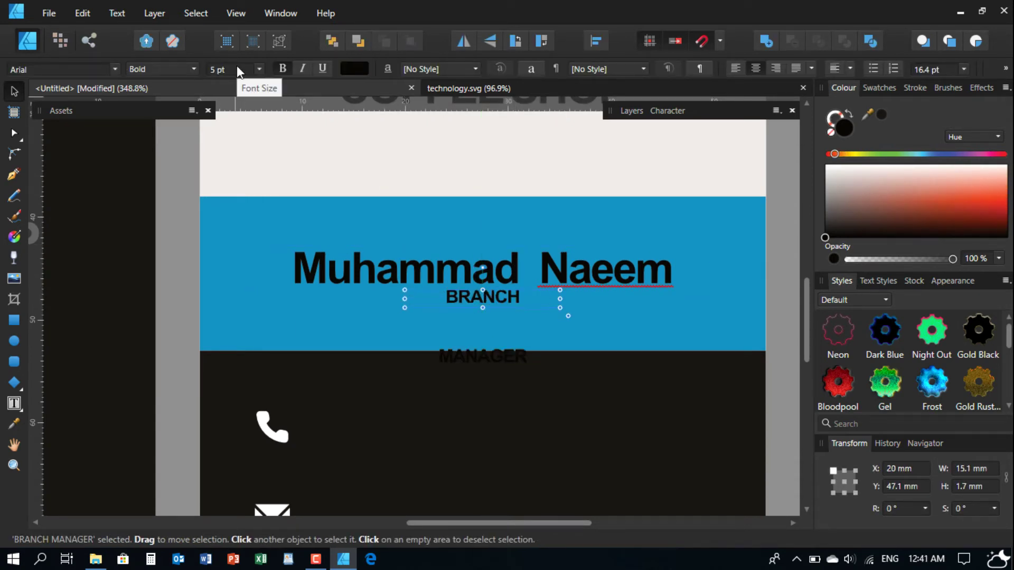
{"action": "left_click_drag", "start_coordinate": [559, 299], "coordinate": [536, 311]}
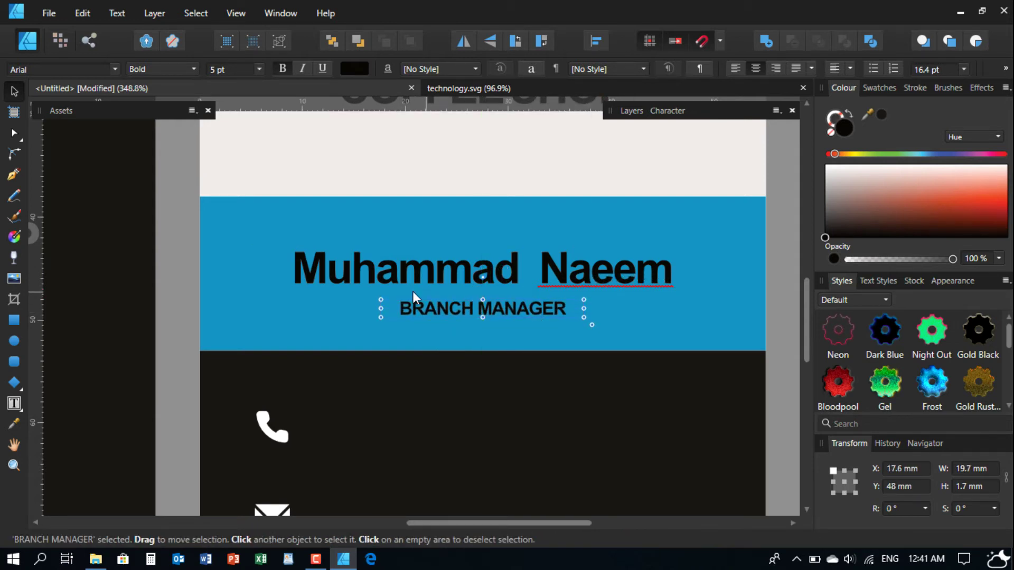
{"action": "scroll", "coordinate": [425, 286], "scroll_direction": "down", "scroll_amount": 2}
{"action": "scroll", "coordinate": [486, 308], "scroll_direction": "up", "scroll_amount": 3}
{"action": "scroll", "coordinate": [486, 307], "scroll_direction": "down", "scroll_amount": 3}
{"action": "scroll", "coordinate": [475, 274], "scroll_direction": "down", "scroll_amount": 1}
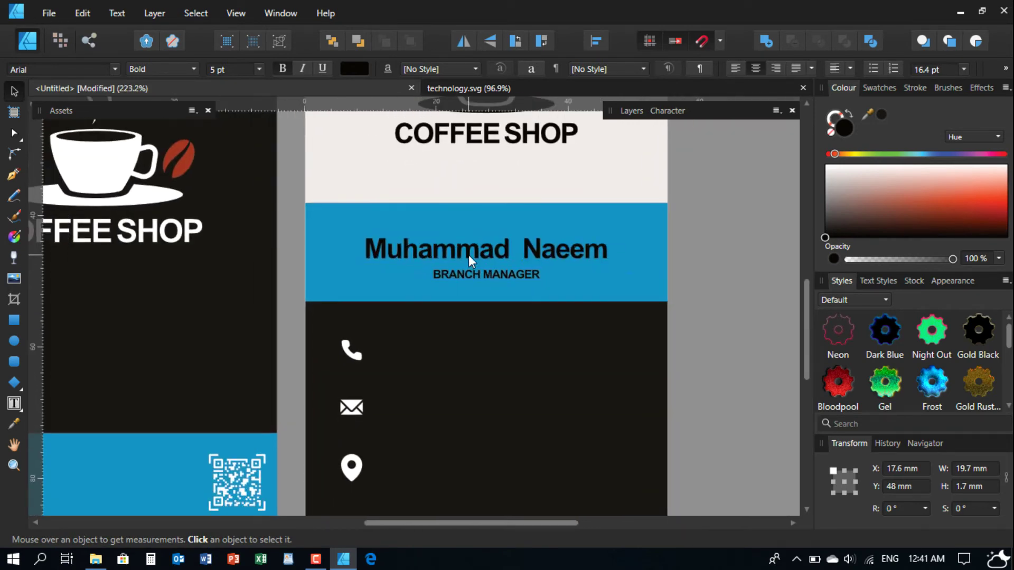
{"action": "scroll", "coordinate": [468, 254], "scroll_direction": "left", "scroll_amount": 1}
- Colour the name and BRANCH MANAGER title white, then reselect the title alone
{"action": "left_click_drag", "start_coordinate": [717, 217], "coordinate": [306, 292]}
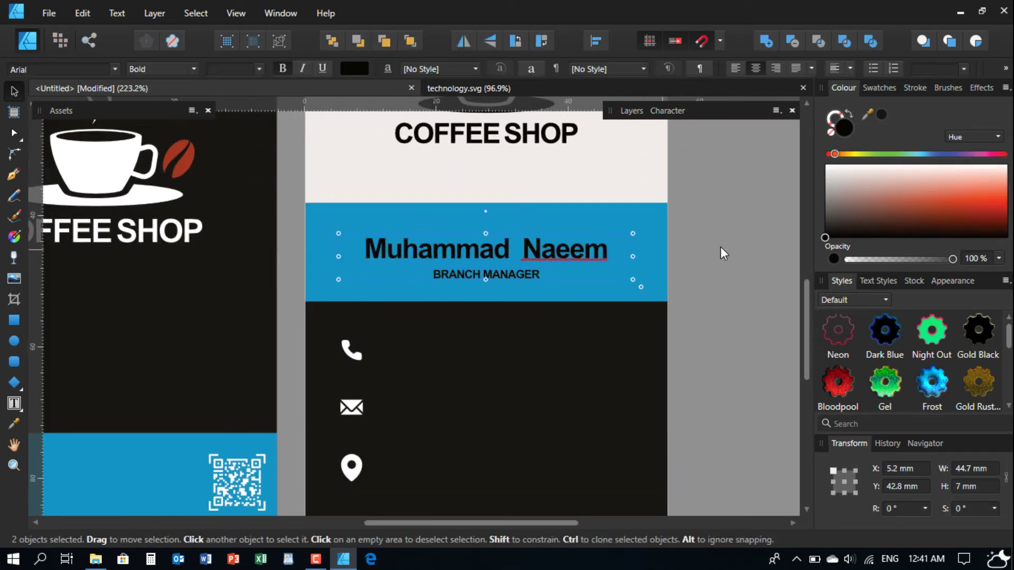
{"action": "left_click_drag", "start_coordinate": [825, 207], "coordinate": [813, 153]}
{"action": "left_click", "coordinate": [743, 249]}
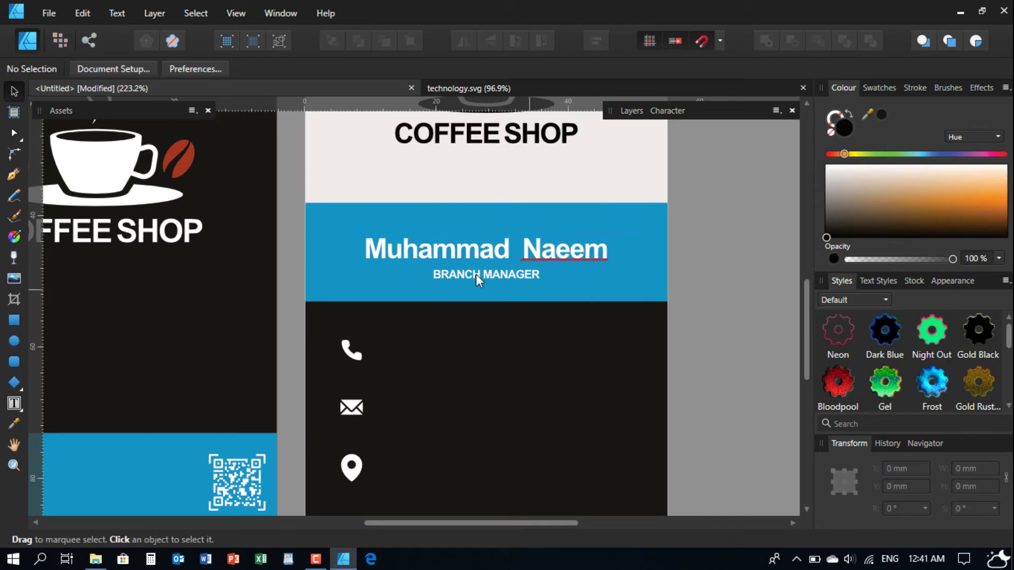
{"action": "scroll", "coordinate": [521, 288], "scroll_direction": "down", "scroll_amount": 3}
{"action": "scroll", "coordinate": [442, 265], "scroll_direction": "up", "scroll_amount": 4}
{"action": "left_click_drag", "start_coordinate": [735, 219], "coordinate": [251, 310]}
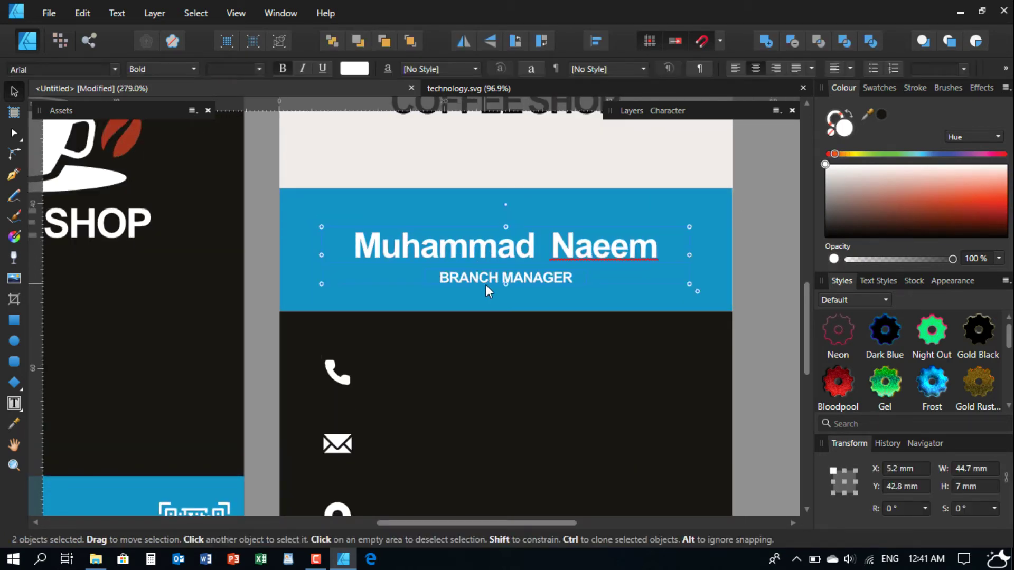
{"action": "left_click", "coordinate": [486, 283]}
{"action": "scroll", "coordinate": [483, 253], "scroll_direction": "down", "scroll_amount": 2}
- Place a 7 pt copy of the title beside the phone icon and widen it to one line
{"action": "mouse_move", "coordinate": [473, 211]}
{"action": "left_mouse_down"}
{"action": "mouse_move", "coordinate": [467, 284]}
{"action": "mouse_move", "coordinate": [477, 310]}
{"action": "mouse_move", "coordinate": [409, 305]}
{"action": "left_mouse_up"}
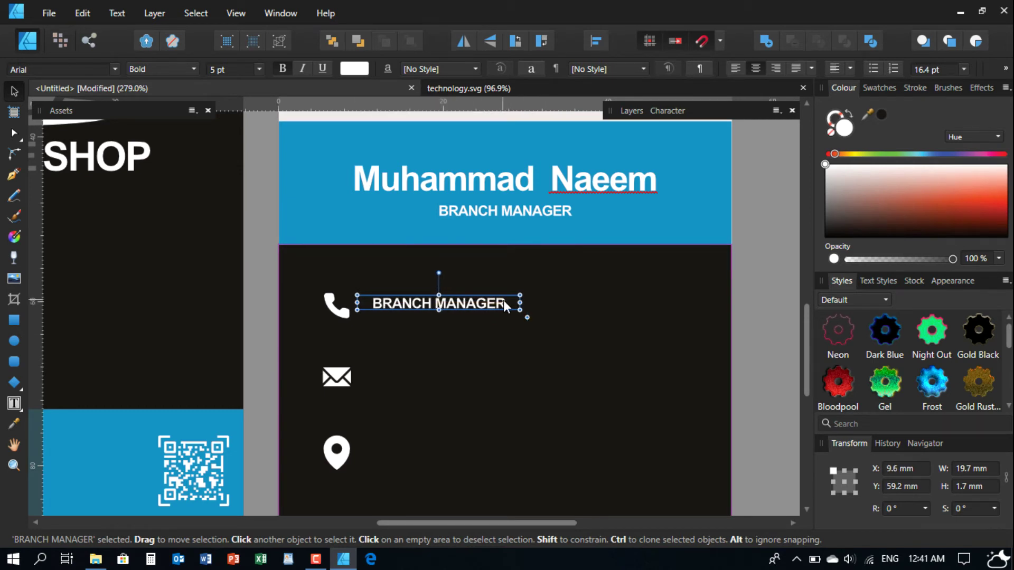
{"action": "scroll", "coordinate": [229, 71], "scroll_direction": "up", "scroll_amount": 2}
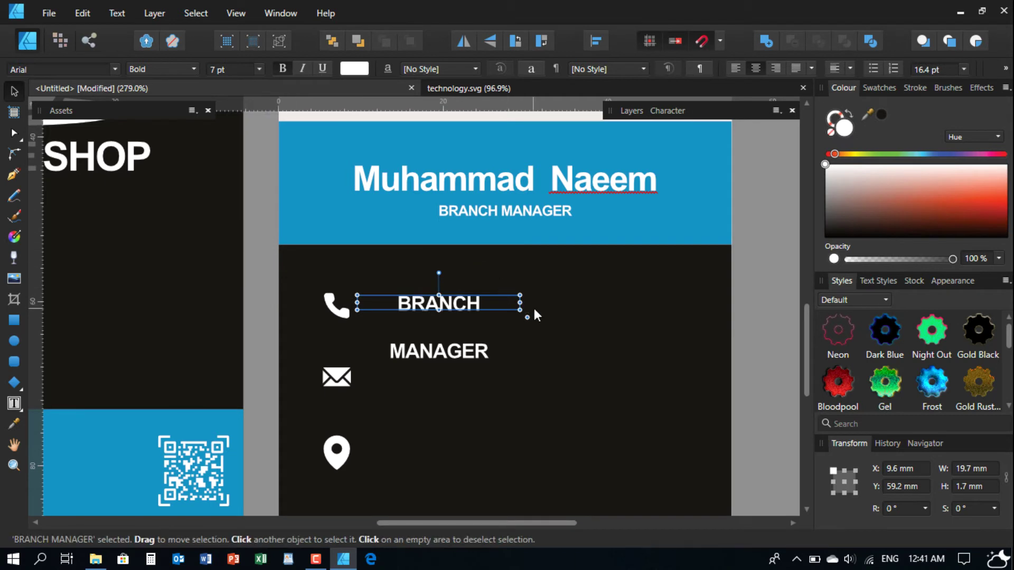
{"action": "left_click_drag", "start_coordinate": [519, 305], "coordinate": [572, 306]}
- Replace the copied text with the shop's contact phone number
{"action": "double_click", "coordinate": [489, 300]}
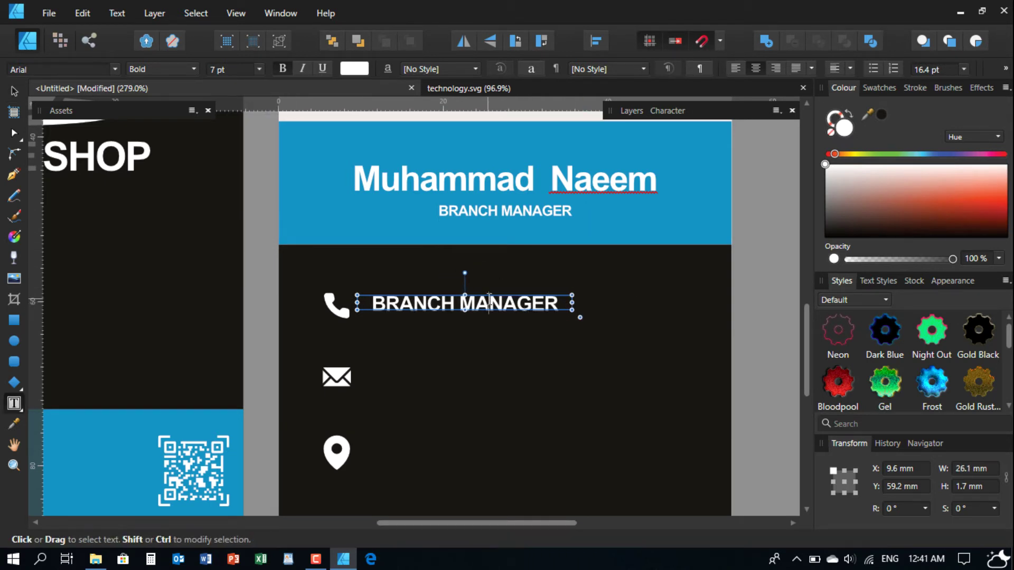
{"action": "key", "text": "ctrl+a"}
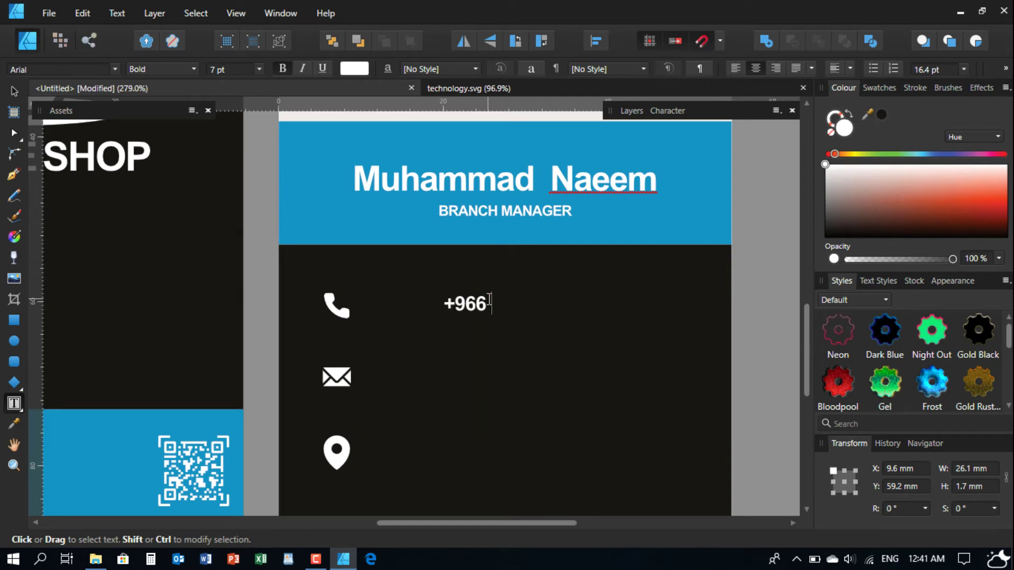
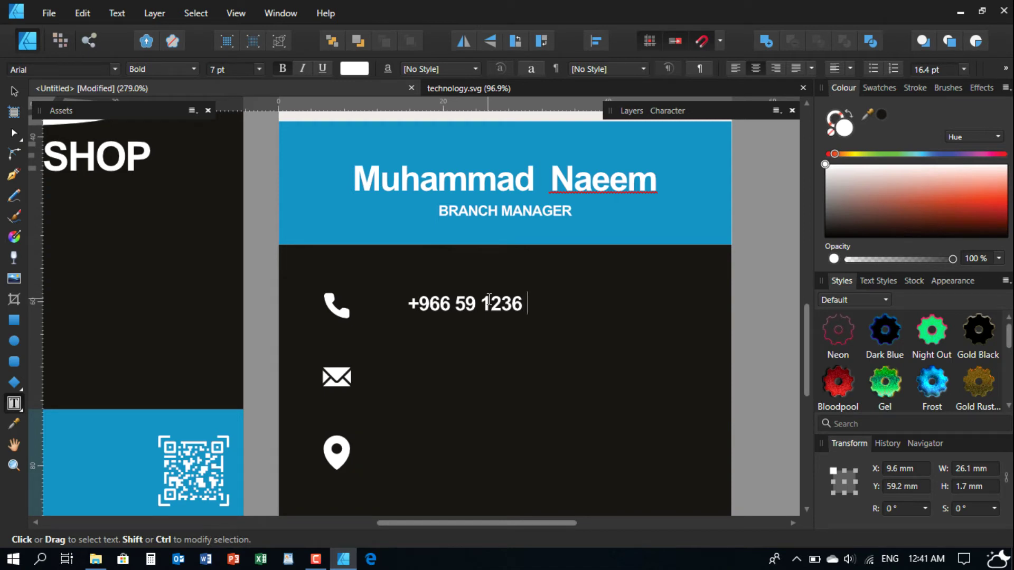
{"action": "key", "text": "Escape"}
- Narrow the phone number's frame and nudge it into line with the icon
{"action": "key", "text": "v"}
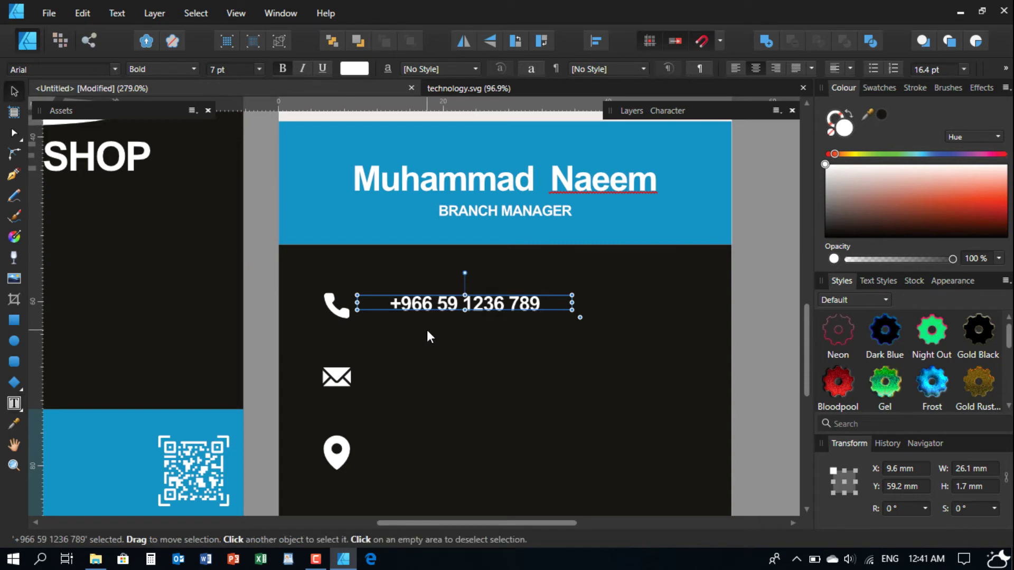
{"action": "scroll", "coordinate": [422, 306], "scroll_direction": "down", "scroll_amount": 2}
{"action": "left_click_drag", "start_coordinate": [555, 261], "coordinate": [492, 261]}
{"action": "scroll", "coordinate": [400, 269], "scroll_direction": "up", "scroll_amount": 2}
{"action": "left_click_drag", "start_coordinate": [403, 263], "coordinate": [402, 254]}
- Vertically centre the phone number on the phone icon and adjust its spacing
{"action": "left_click", "coordinate": [272, 259], "text": "shift"}
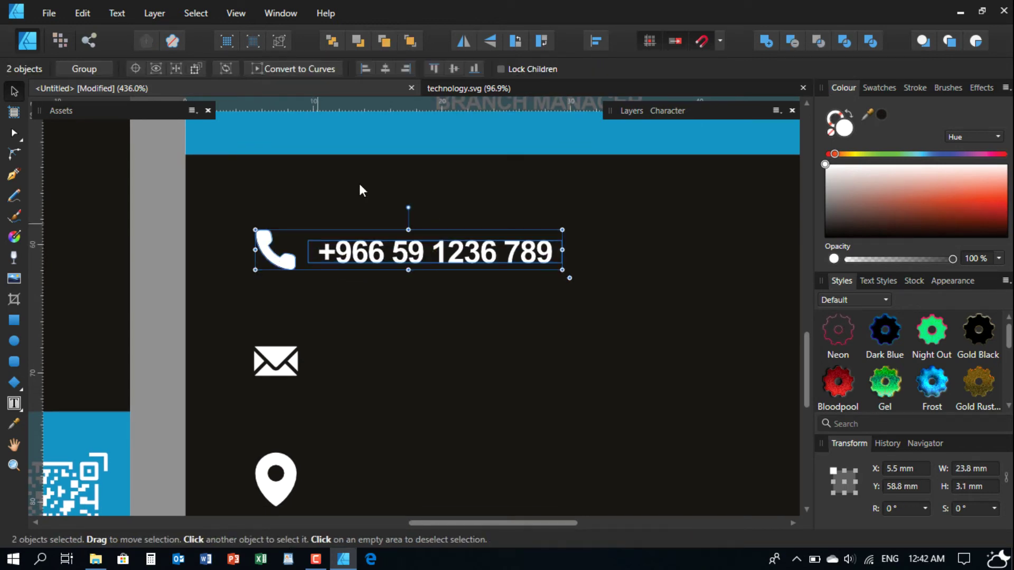
{"action": "left_click", "coordinate": [453, 68]}
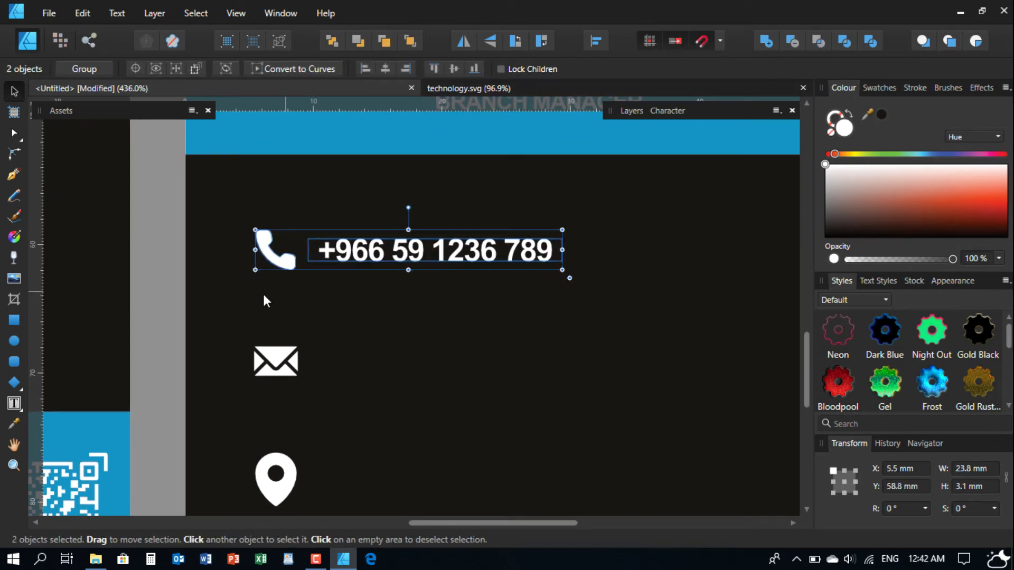
{"action": "left_click", "coordinate": [164, 259]}
{"action": "mouse_move", "coordinate": [379, 250]}
{"action": "left_mouse_down"}
{"action": "mouse_move", "coordinate": [384, 265]}
{"action": "mouse_move", "coordinate": [387, 255]}
{"action": "mouse_move", "coordinate": [362, 267]}
{"action": "mouse_move", "coordinate": [362, 293]}
{"action": "left_mouse_up"}
{"action": "scroll", "coordinate": [383, 258], "scroll_direction": "down", "scroll_amount": 3}
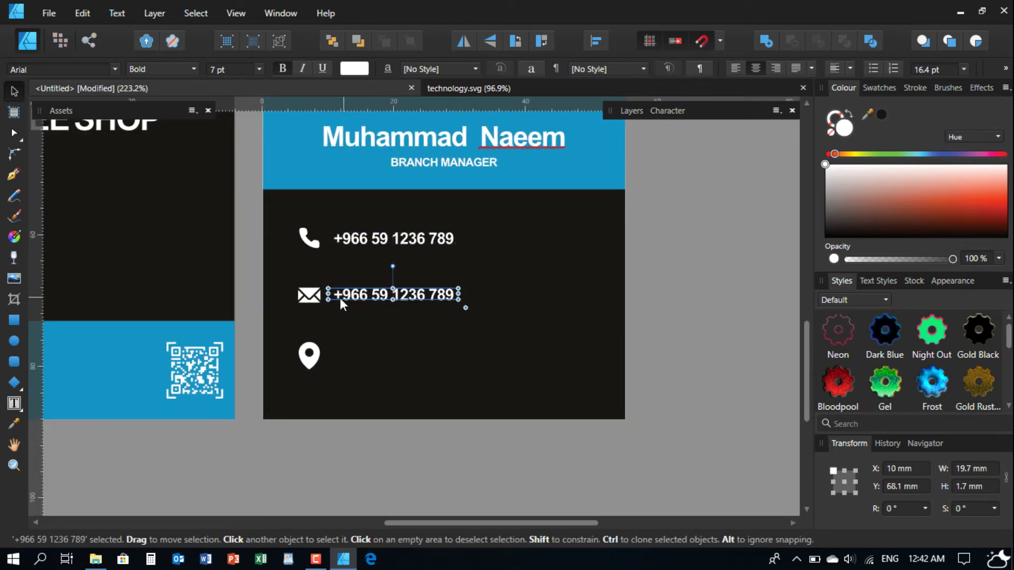
{"action": "scroll", "coordinate": [340, 298], "scroll_direction": "up", "scroll_amount": 3}
- Vertically centre the number copy on the envelope icon
{"action": "left_click", "coordinate": [304, 290], "text": "shift"}
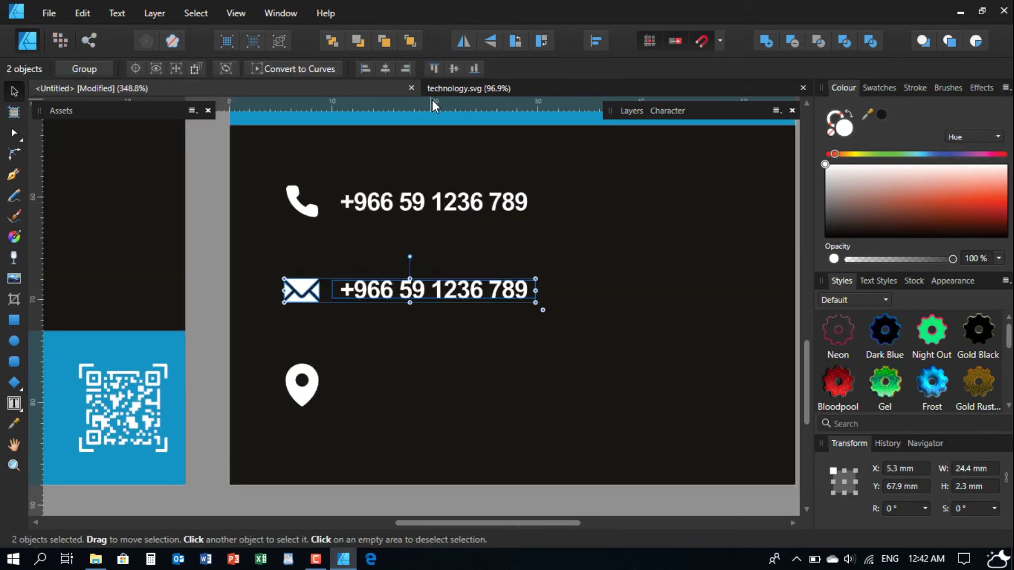
{"action": "left_click", "coordinate": [453, 68]}
{"action": "left_click", "coordinate": [207, 265]}
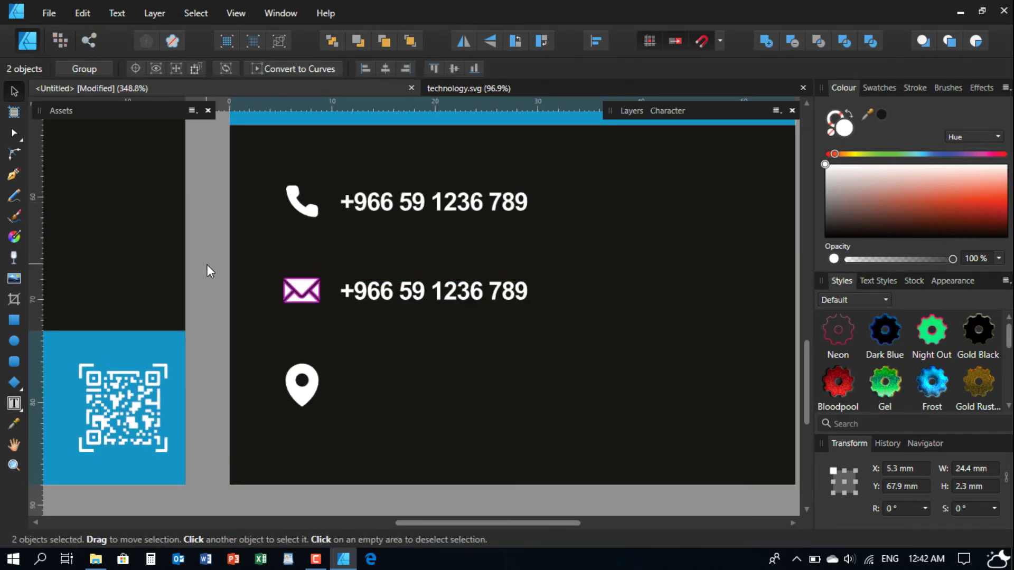
{"action": "left_click", "coordinate": [367, 294]}
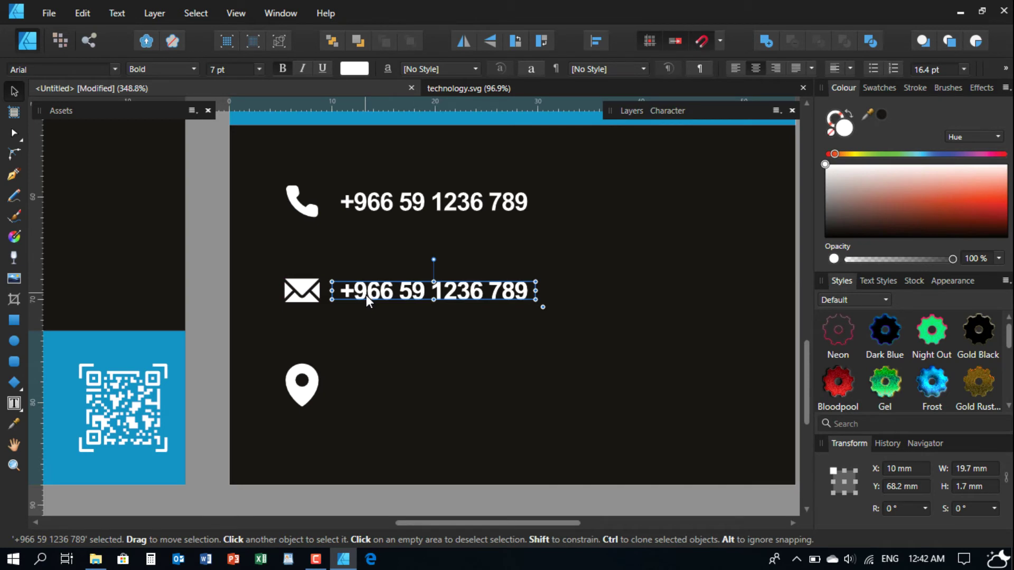
- Copy the number beside the location pin and centre it vertically on the pin
{"action": "left_click_drag", "start_coordinate": [372, 293], "coordinate": [340, 393]}
{"action": "left_click", "coordinate": [316, 387], "text": "shift"}
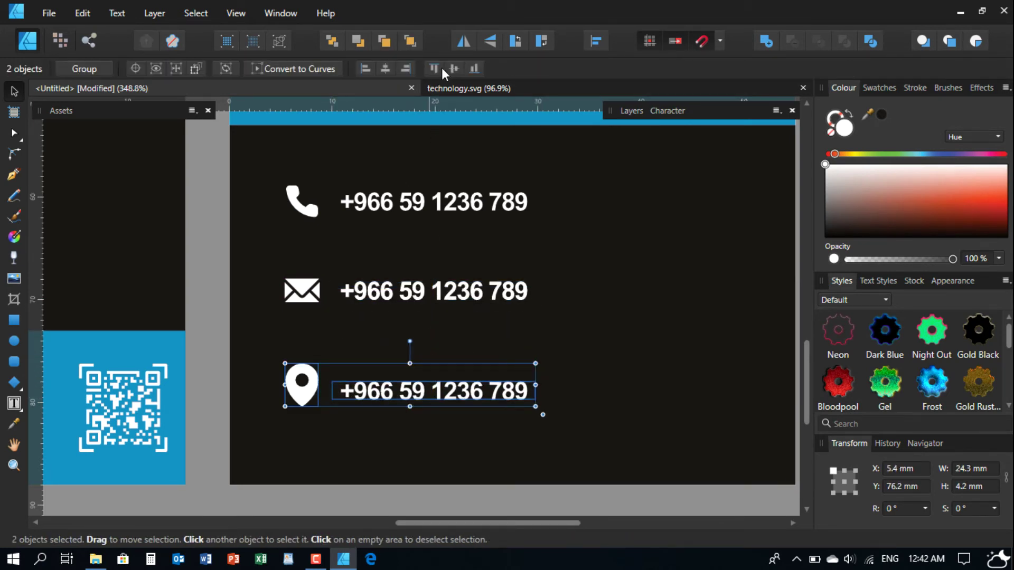
{"action": "left_click", "coordinate": [456, 67]}
{"action": "left_click", "coordinate": [208, 366]}
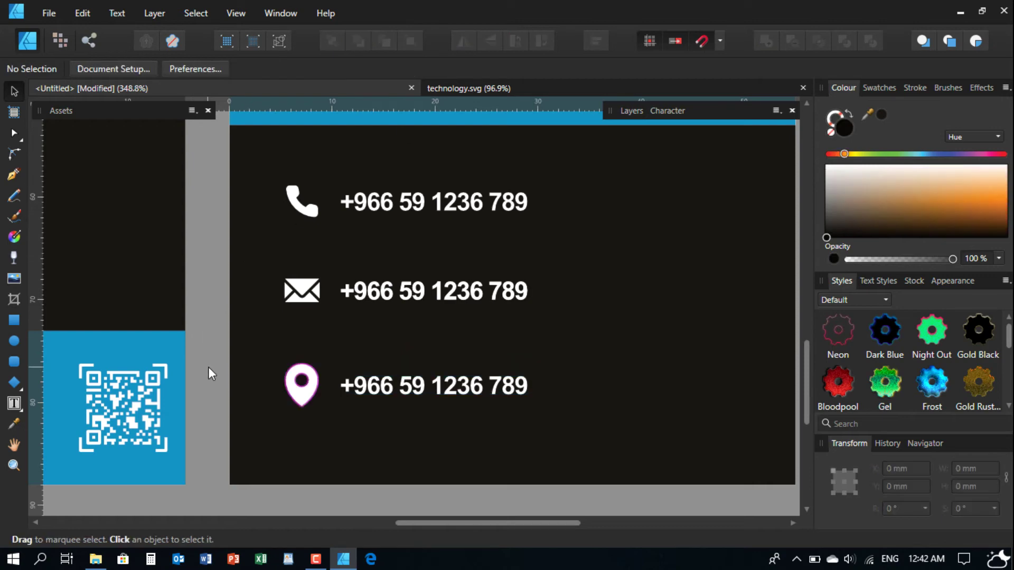
{"action": "scroll", "coordinate": [454, 319], "scroll_direction": "down", "scroll_amount": 2, "text": "ctrl"}
{"action": "scroll", "coordinate": [421, 301], "scroll_direction": "up", "scroll_amount": 1, "text": "ctrl"}
{"action": "triple_click", "coordinate": [439, 302]}
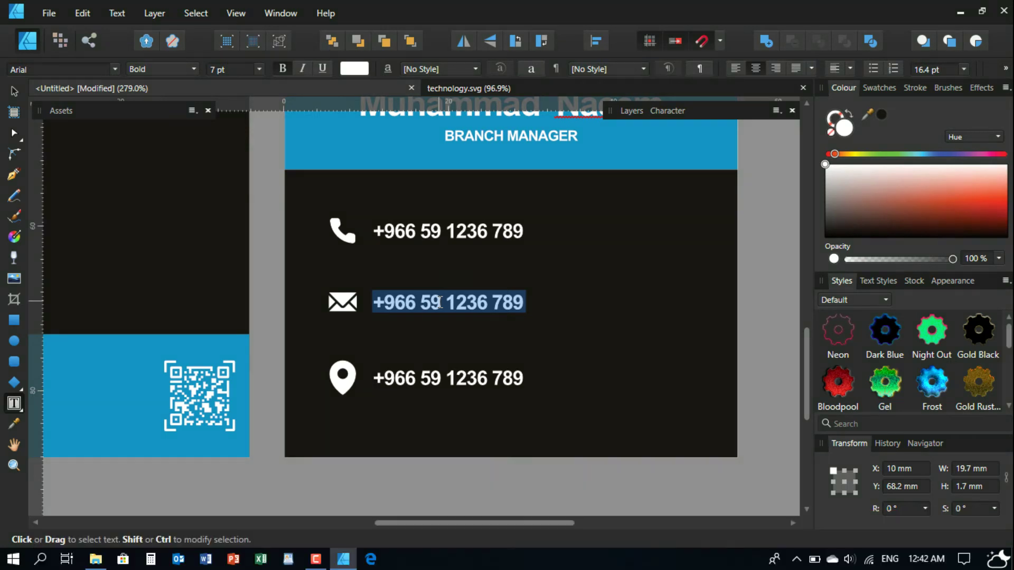
- Clear stray typing and undo an accidental move of the envelope-row number
{"action": "left_click", "coordinate": [439, 302]}
{"action": "type", "text": "de"}
{"action": "key", "text": "BackSpace"}
{"action": "key", "text": "BackSpace"}
{"action": "left_click", "coordinate": [441, 302]}
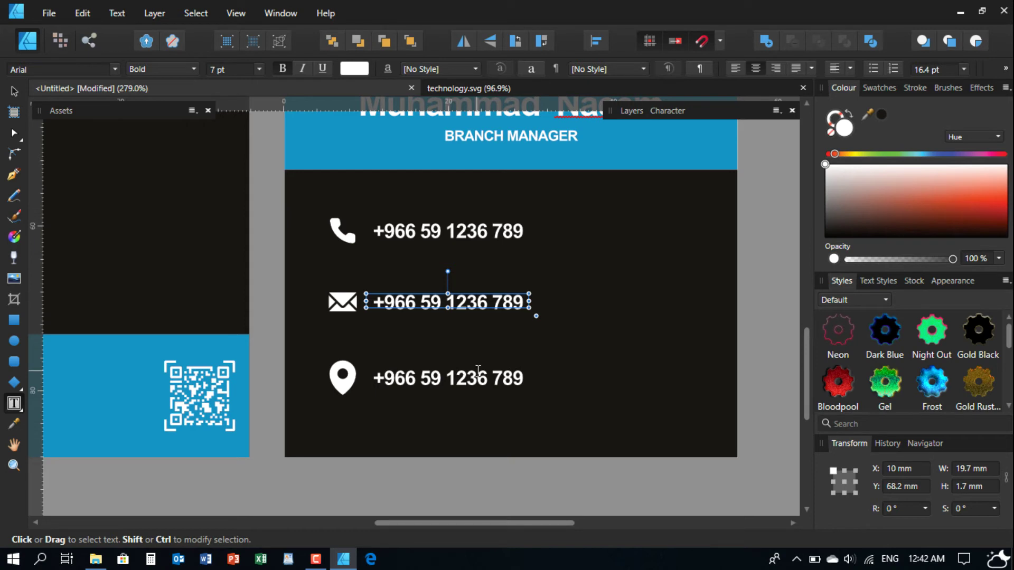
{"action": "left_click", "coordinate": [14, 91]}
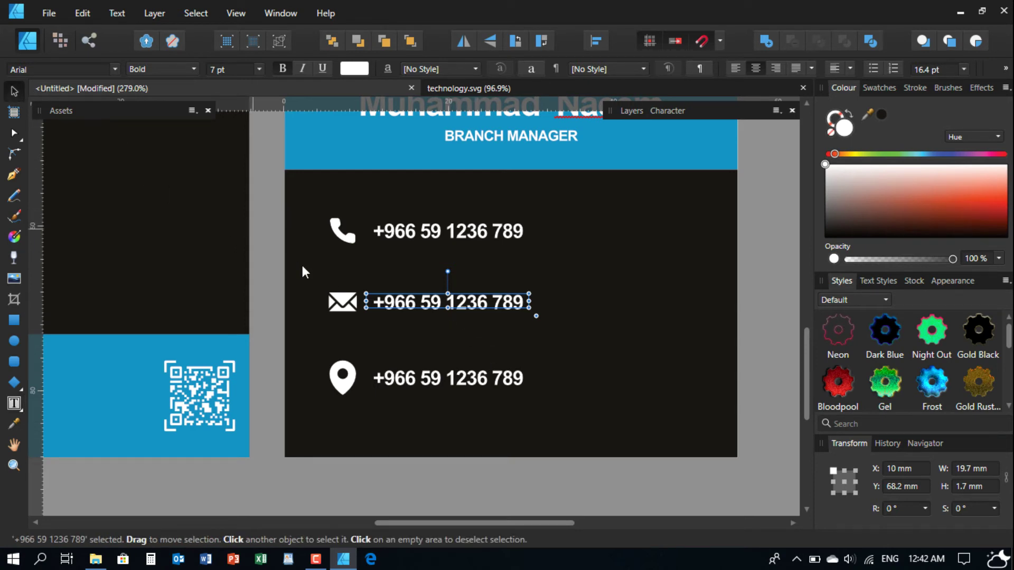
{"action": "left_click_drag", "start_coordinate": [417, 308], "coordinate": [462, 344]}
{"action": "key", "text": "ctrl+z"}
- Replace the envelope-row number with the shop's e-mail address
{"action": "double_click", "coordinate": [430, 305]}
{"action": "key", "text": "ctrl+a"}
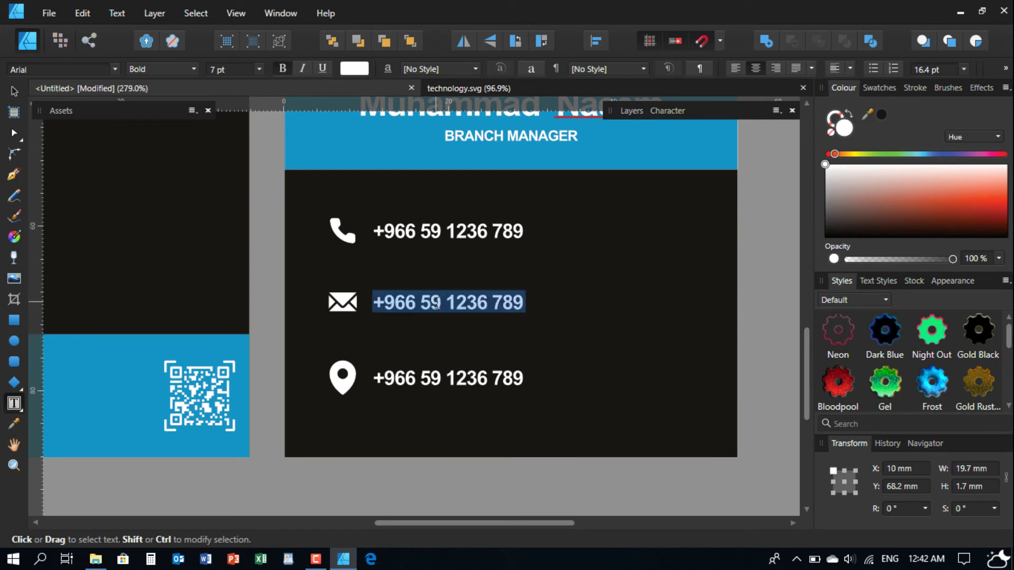
{"action": "type", "text": "co"}
{"action": "key", "text": "BackSpace"}
{"action": "key", "text": "BackSpace"}
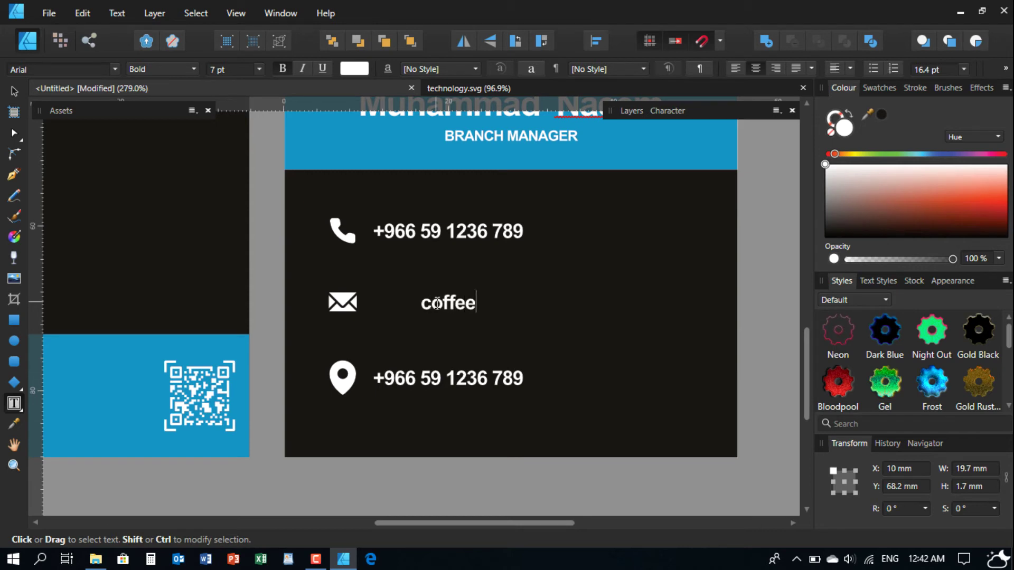
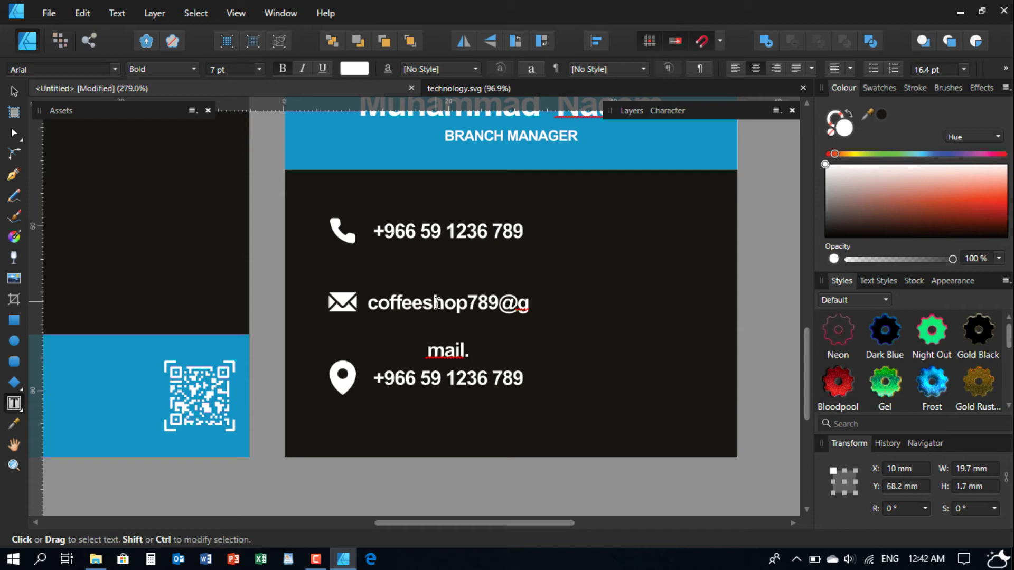
{"action": "key", "text": "Escape"}
- Widen the e-mail text frame so the address fits on one line
{"action": "key", "text": "v"}
{"action": "left_click_drag", "start_coordinate": [532, 303], "coordinate": [616, 304]}
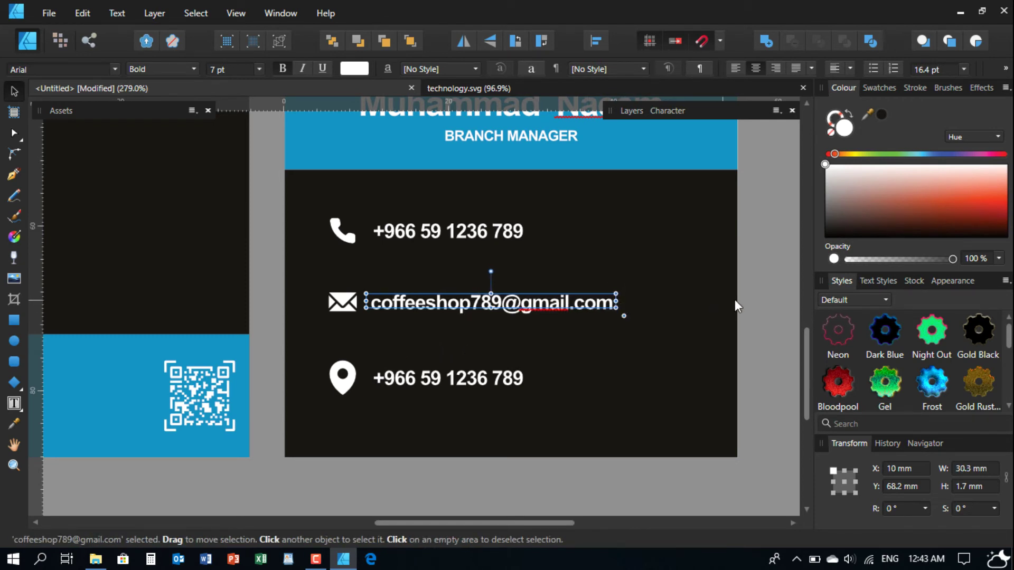
{"action": "left_click", "coordinate": [759, 293]}
{"action": "scroll", "coordinate": [480, 319], "scroll_direction": "down", "scroll_amount": 2}
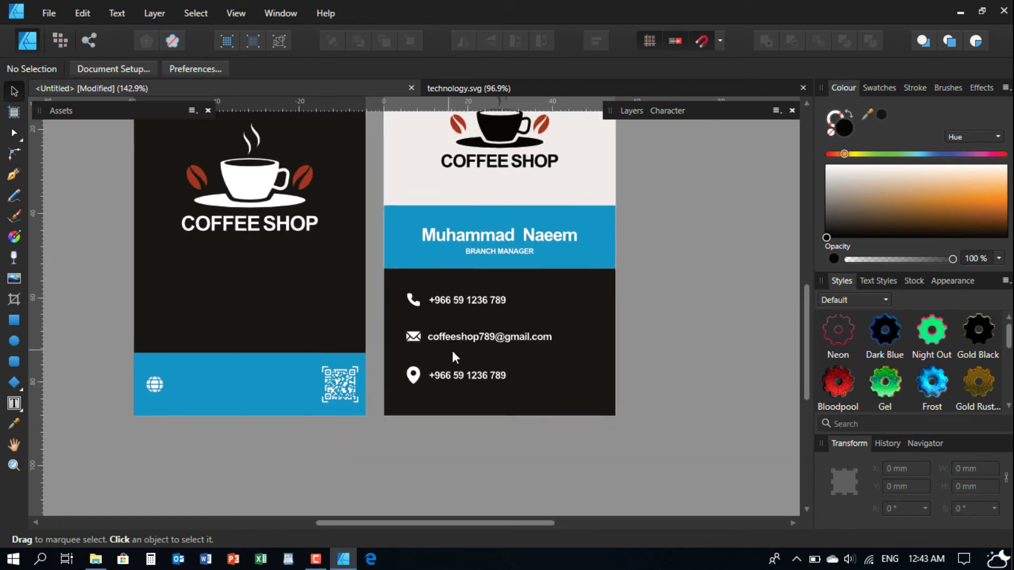
- Overwrite the number beside the location pin with the shop's street address, ending with a line break
{"action": "scroll", "coordinate": [452, 350], "scroll_direction": "up", "scroll_amount": 2}
{"action": "scroll", "coordinate": [470, 375], "scroll_direction": "up", "scroll_amount": 1}
{"action": "triple_click", "coordinate": [441, 380]}
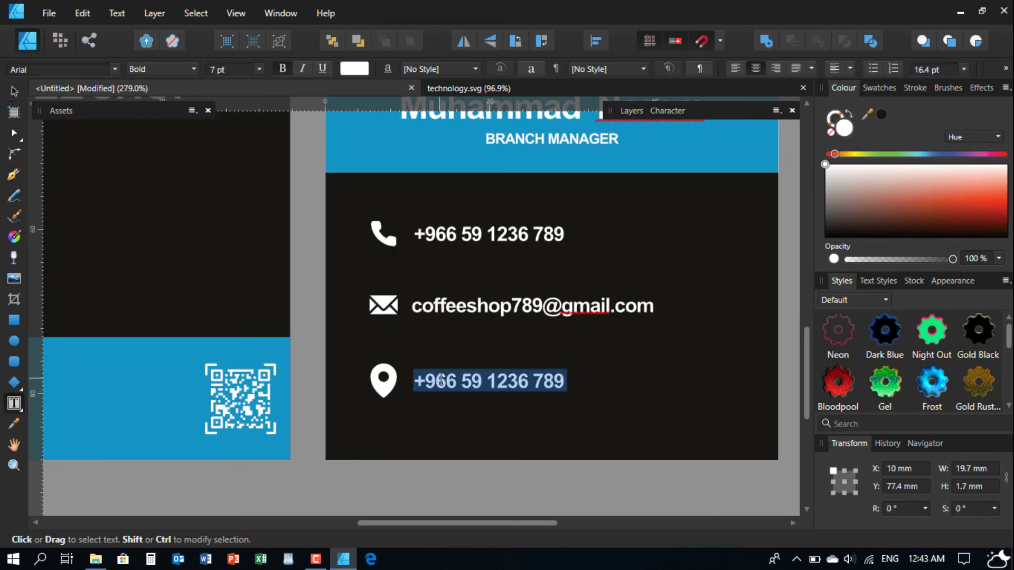
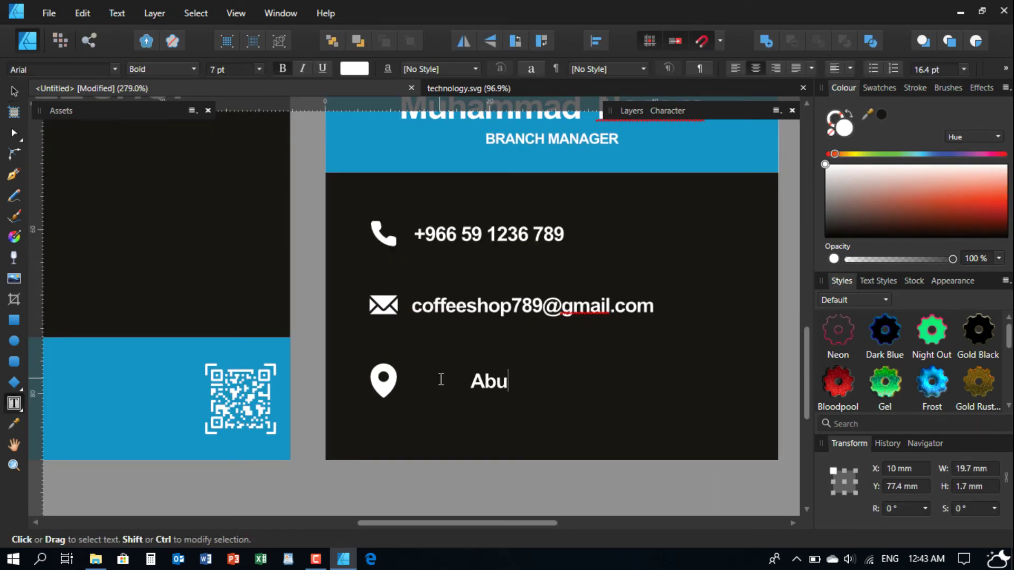
{"action": "key", "text": "BackSpace"}
{"action": "key", "text": "BackSpace"}
{"action": "key", "text": "BackSpace"}
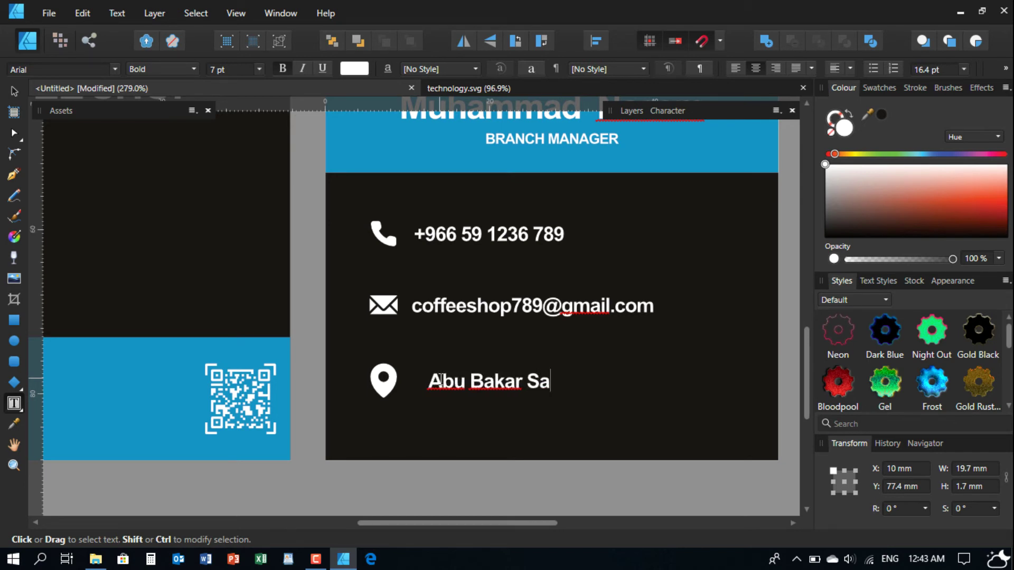
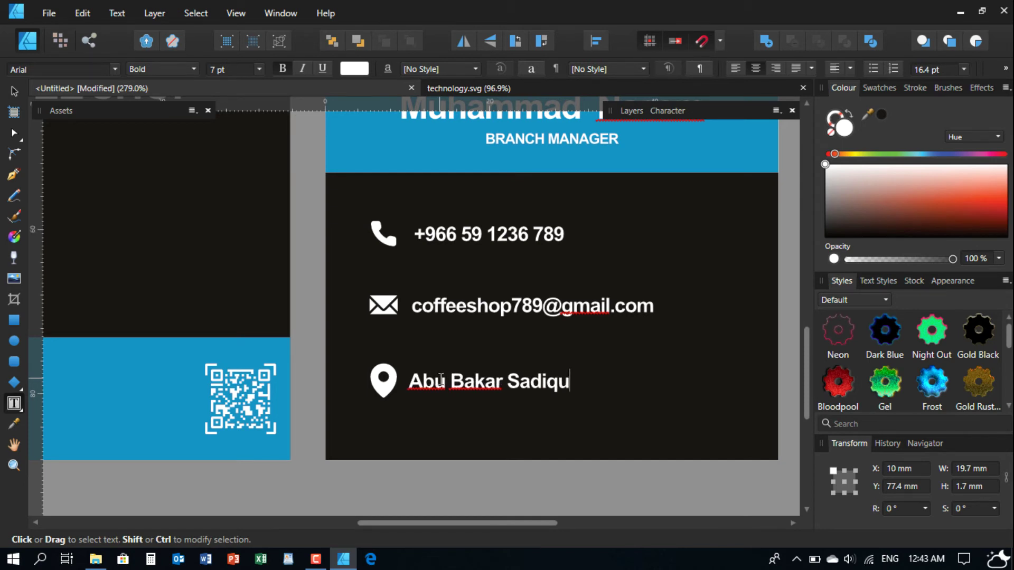
{"action": "key", "text": "BackSpace"}
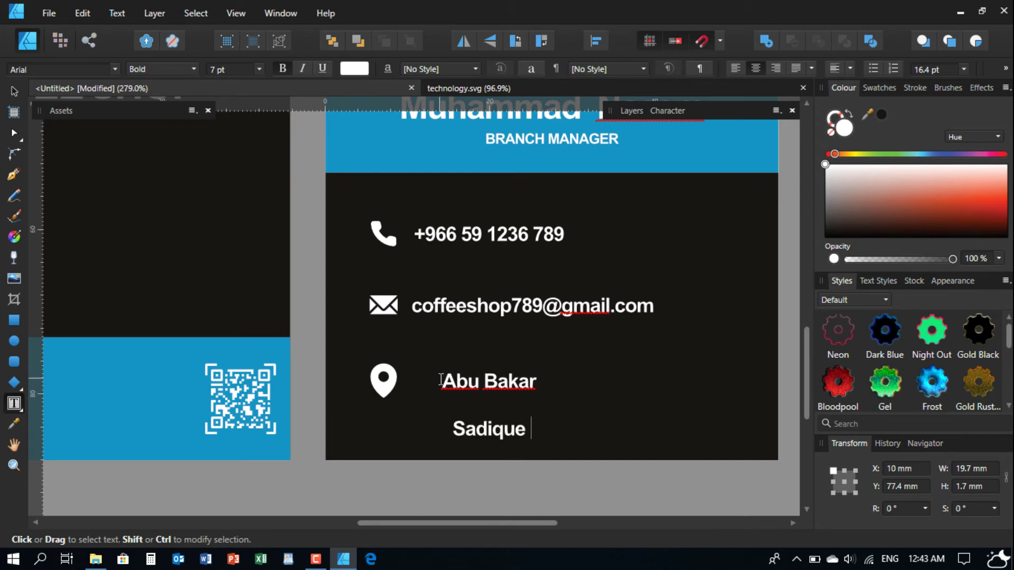
{"action": "key", "text": "BackSpace"}
{"action": "key", "text": "BackSpace"}
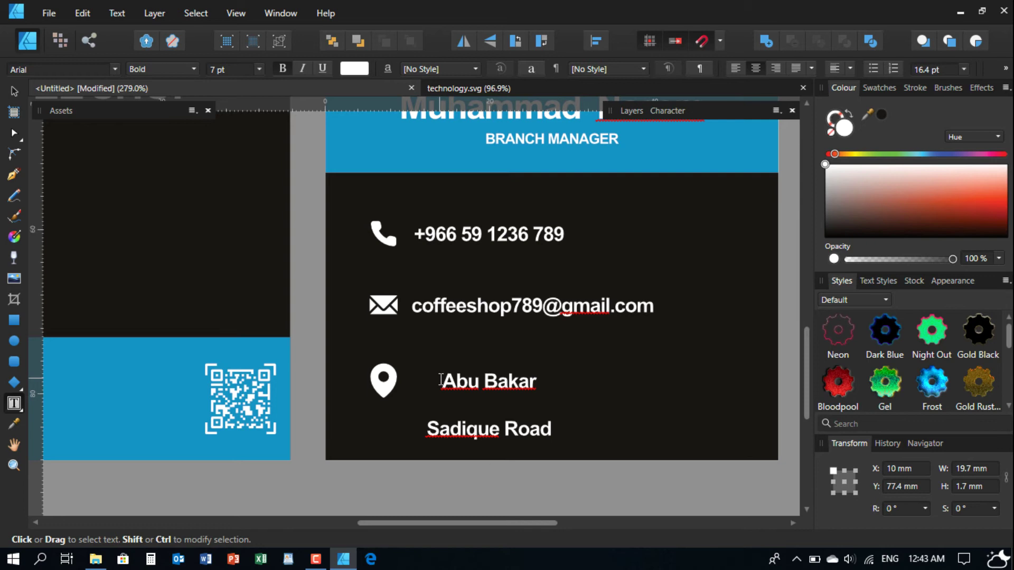
{"action": "key", "text": "Return"}
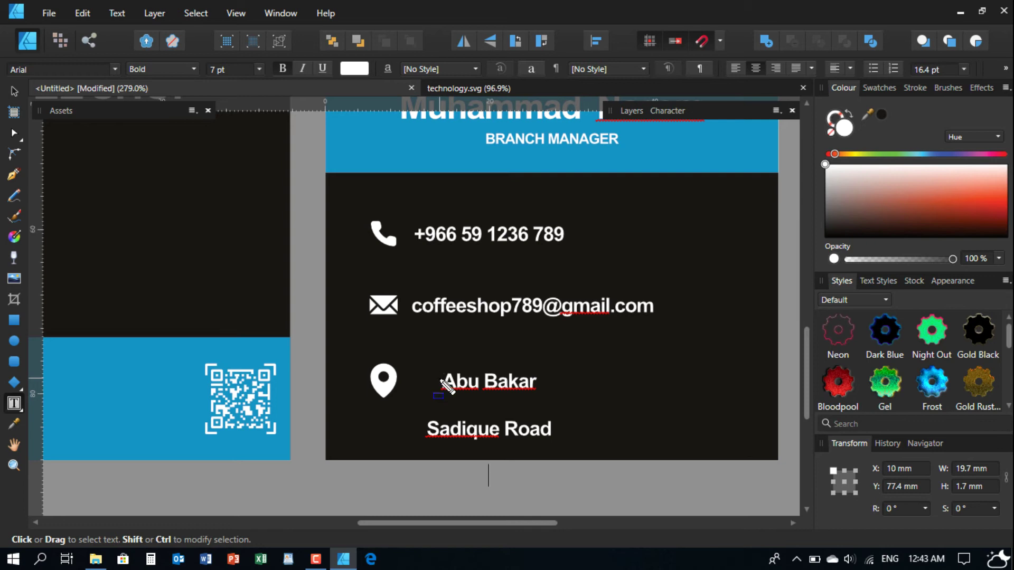
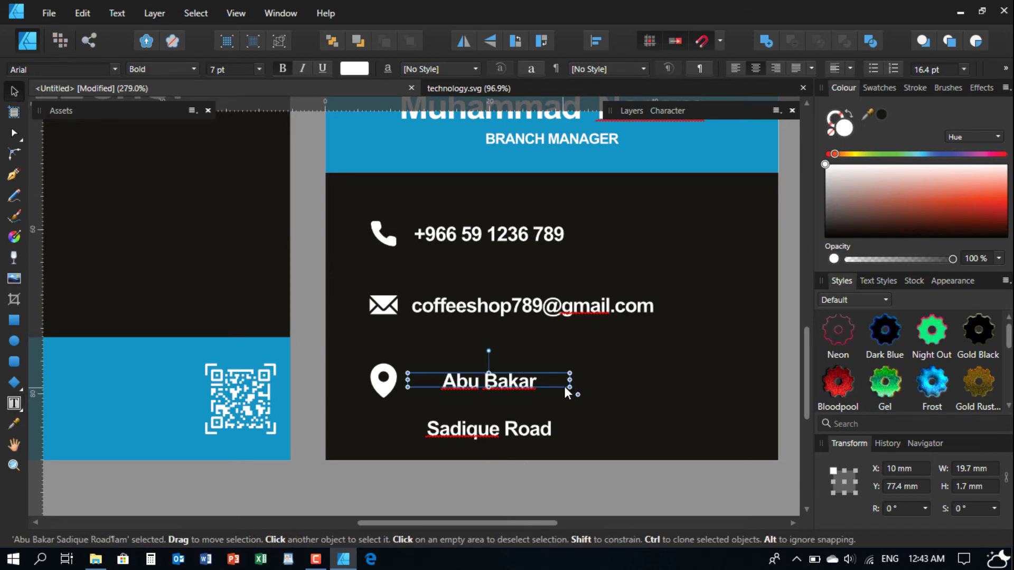
- Widen the address frame so the road fits one line, and correct the second line to 'Dammam, KSA'
{"action": "left_click_drag", "start_coordinate": [570, 380], "coordinate": [674, 385]}
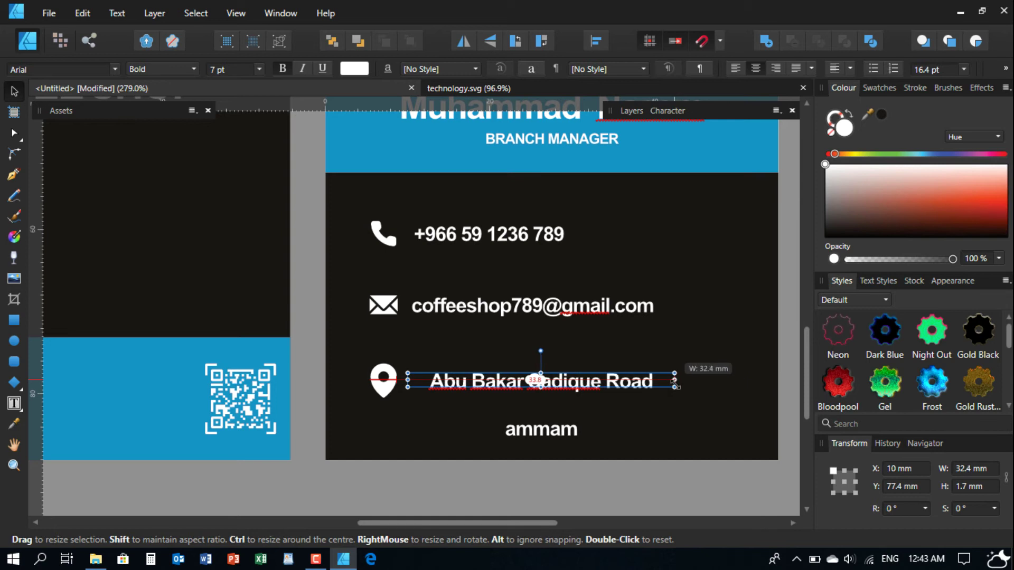
{"action": "double_click", "coordinate": [512, 429]}
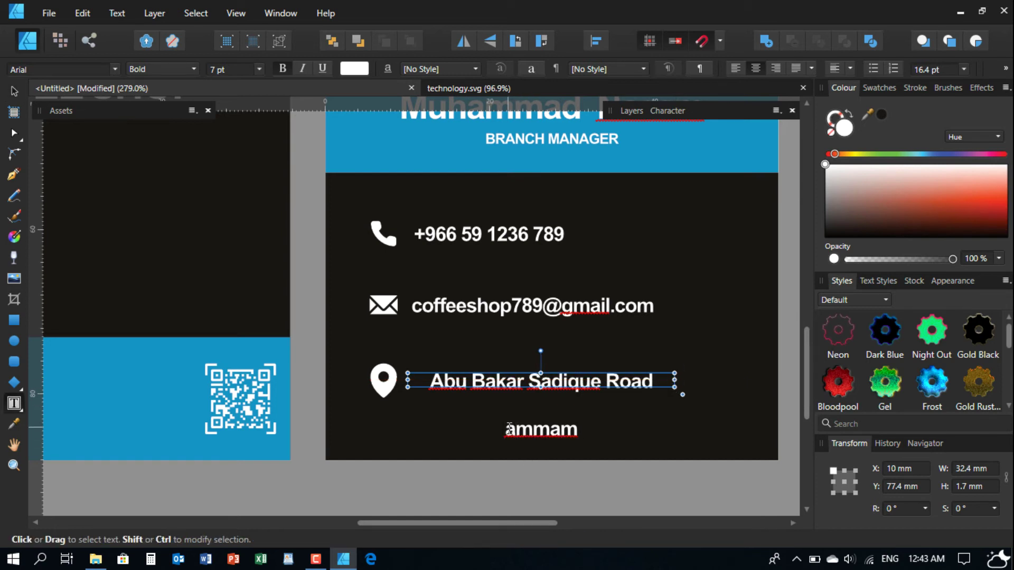
{"action": "left_click", "coordinate": [509, 428]}
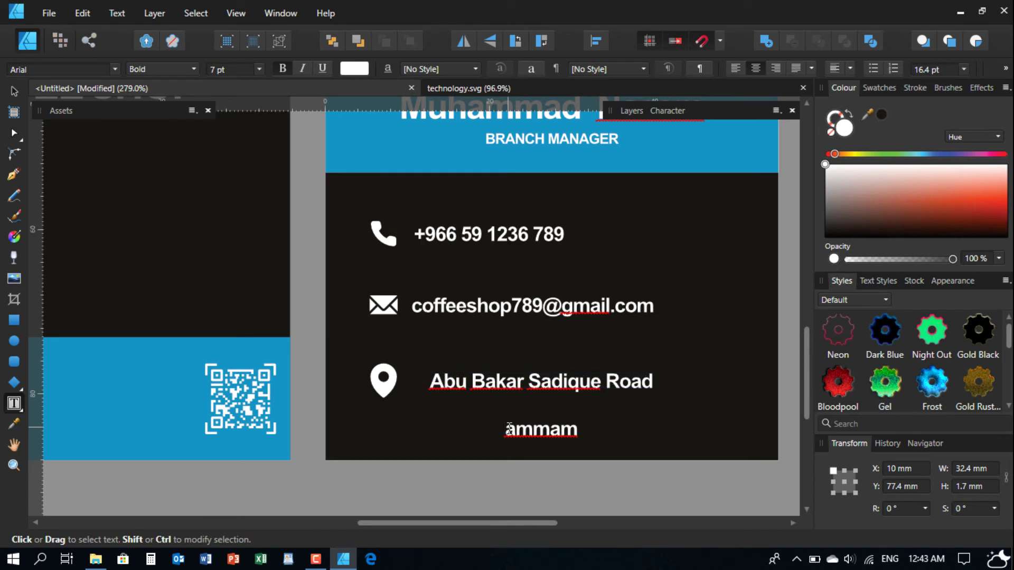
{"action": "type", "text": "D"}
{"action": "key", "text": "End"}
{"action": "type", "text": ","}
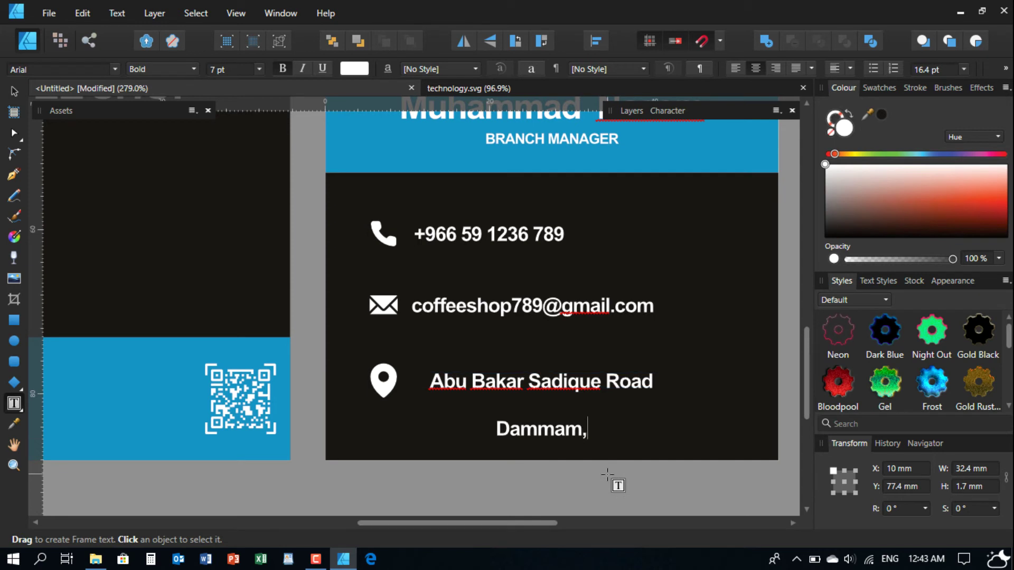
{"action": "type", "text": " KSA"}
{"action": "key", "text": "Escape"}
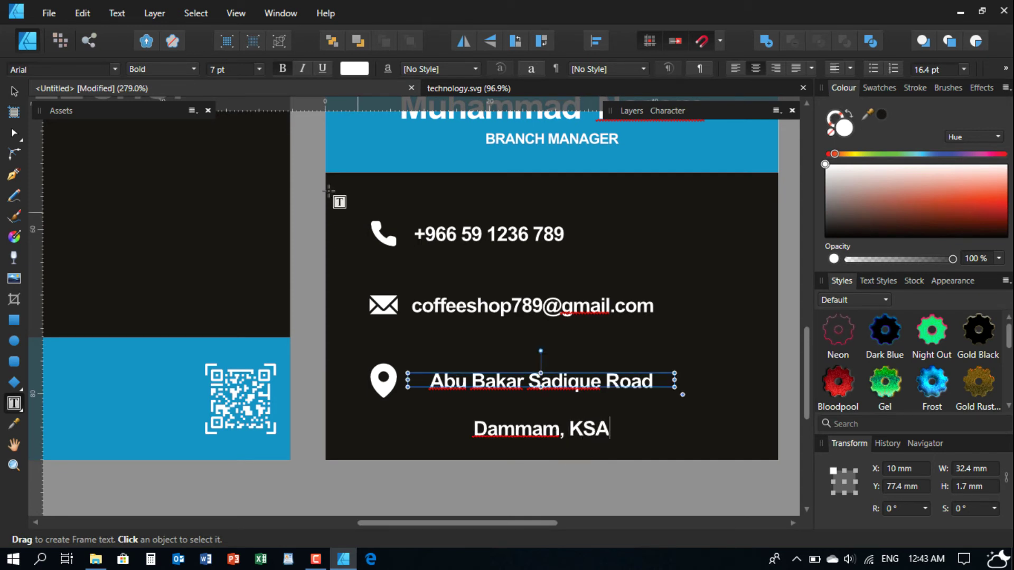
- Try a taller address frame, then revert it to its original height
{"action": "left_click", "coordinate": [14, 91]}
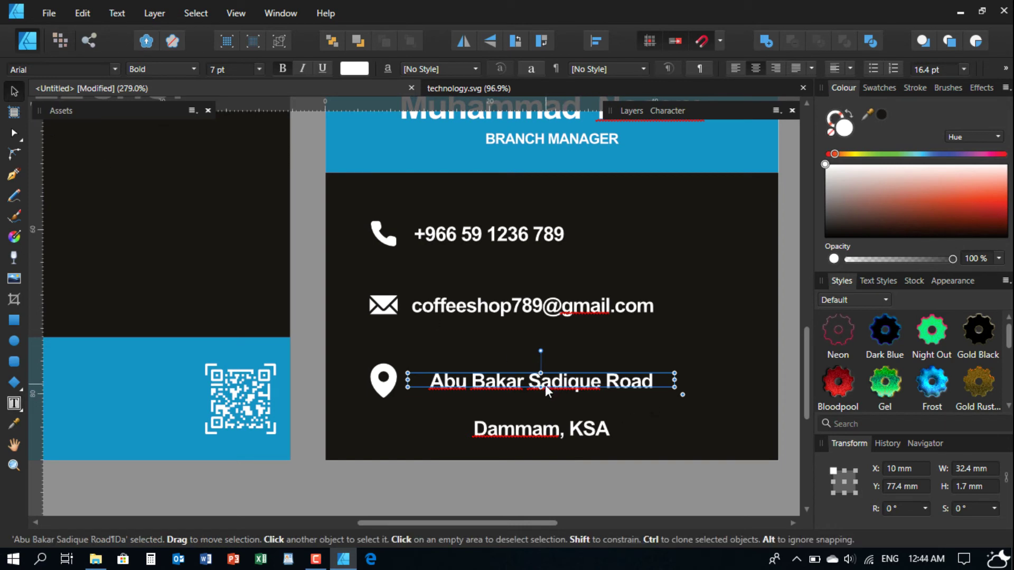
{"action": "left_click_drag", "start_coordinate": [540, 387], "coordinate": [539, 412]}
{"action": "key", "text": "ctrl+z"}
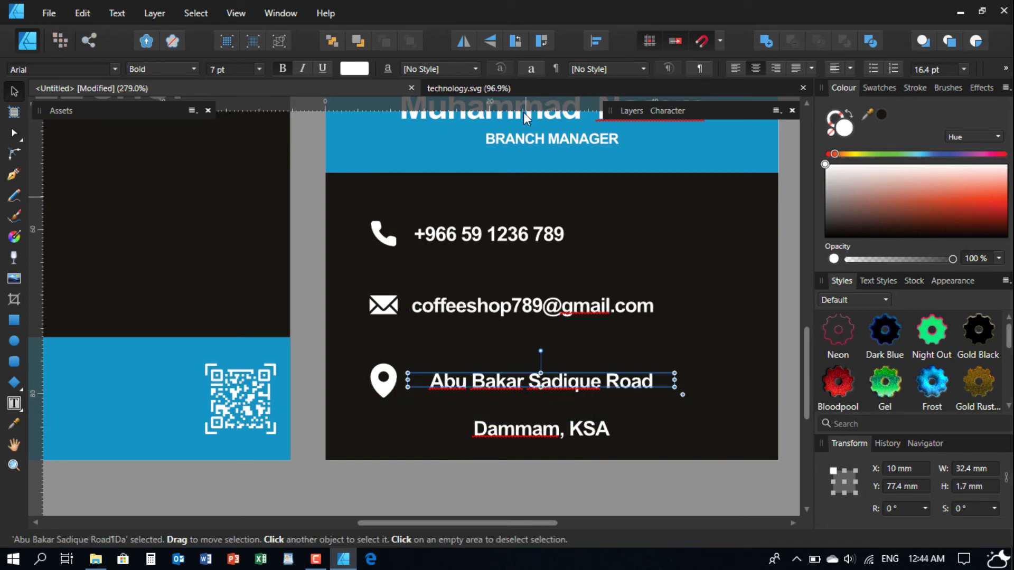
- Set the address leading to 7 pt and left-align its lines
{"action": "left_click", "coordinate": [668, 111]}
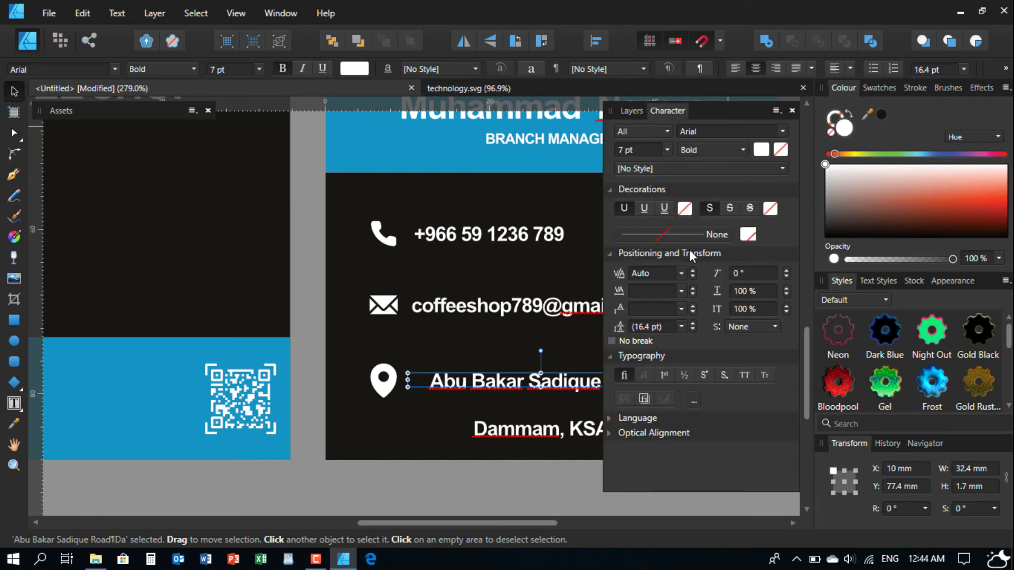
{"action": "left_click", "coordinate": [680, 327]}
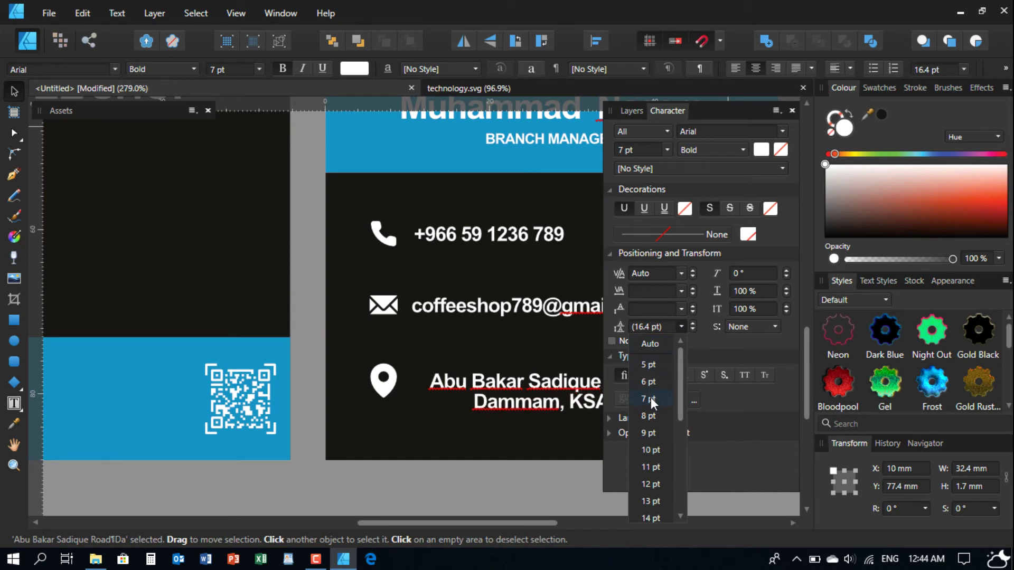
{"action": "left_click", "coordinate": [650, 397]}
{"action": "left_click", "coordinate": [736, 68]}
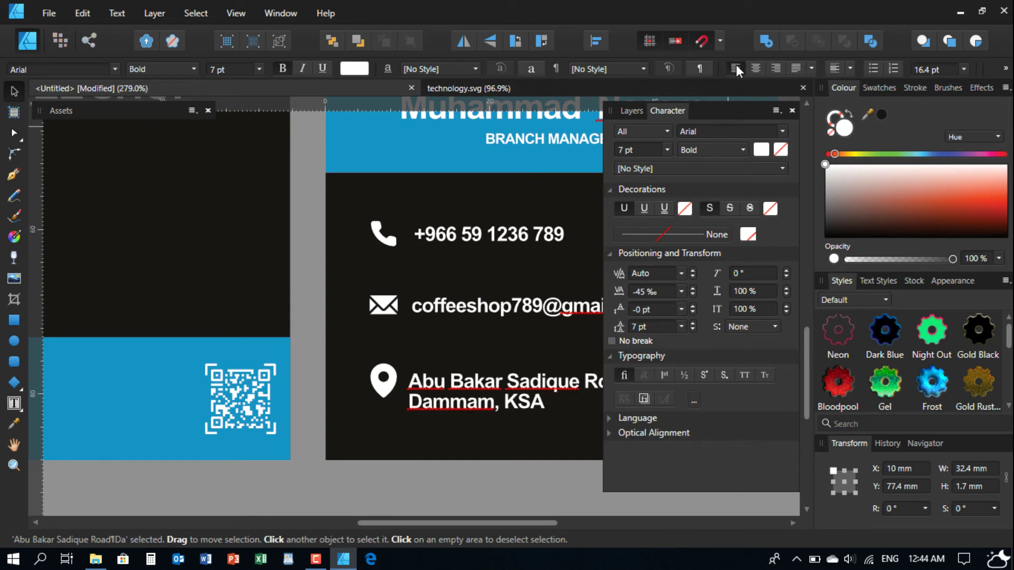
{"action": "left_click", "coordinate": [668, 111]}
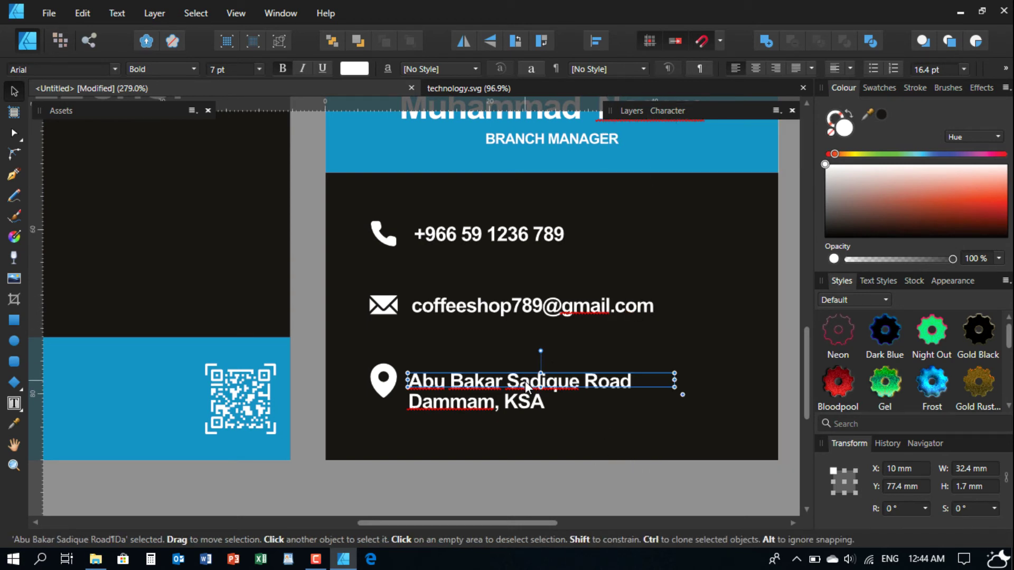
- Raise the address slightly and centre it vertically with the location pin
{"action": "left_click_drag", "start_coordinate": [525, 381], "coordinate": [525, 379]}
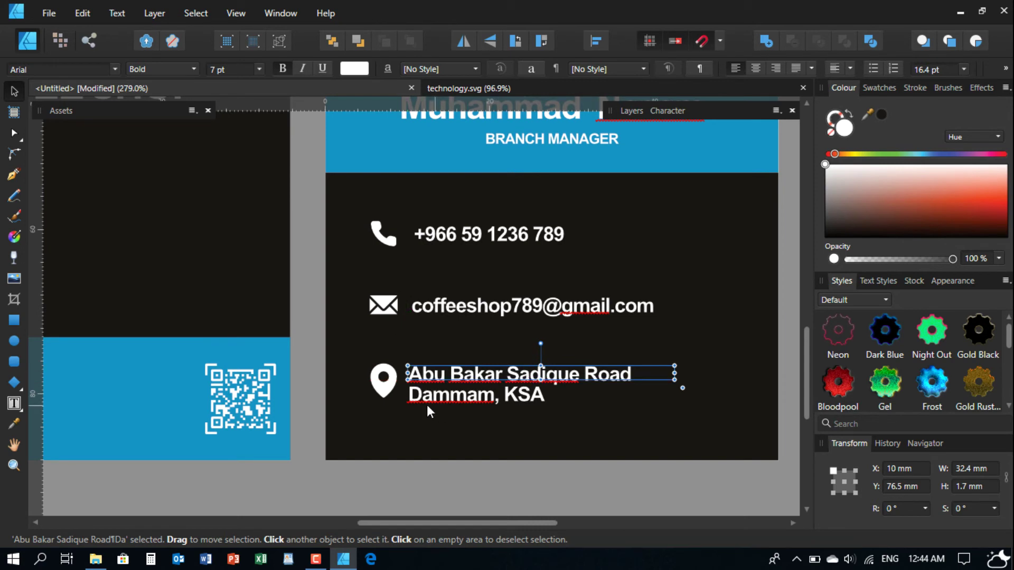
{"action": "left_click", "coordinate": [393, 382], "text": "shift"}
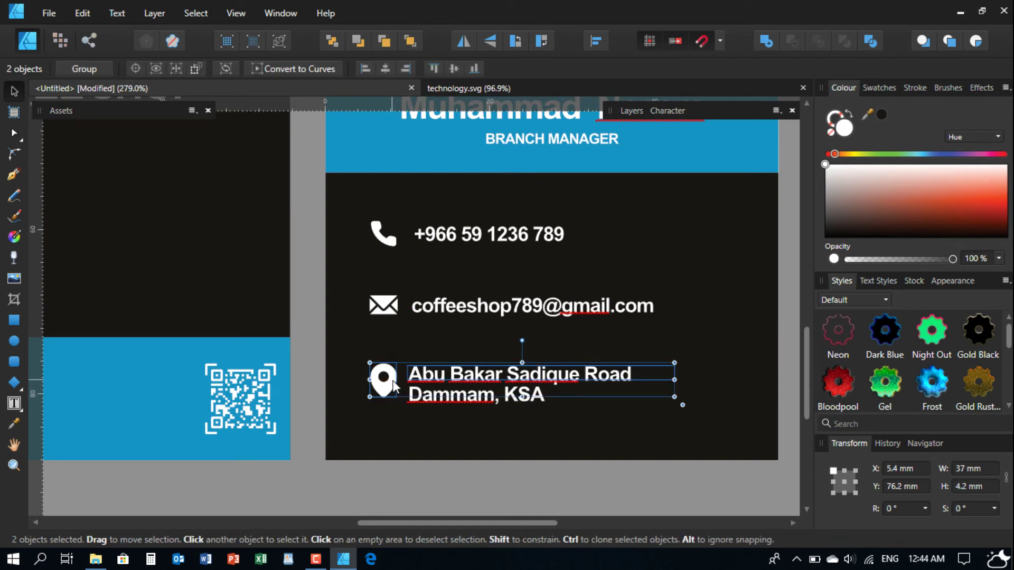
{"action": "left_click", "coordinate": [454, 68]}
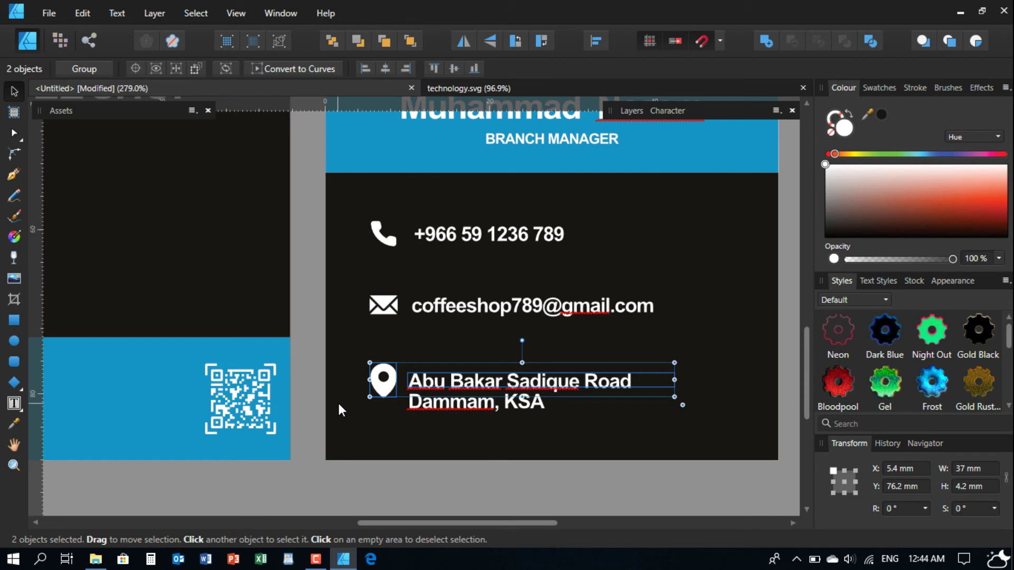
{"action": "key", "text": "alt"}
{"action": "left_click", "coordinate": [309, 375]}
{"action": "key", "text": "ctrl+z"}
- Make the address frame tall enough for both lines and nudge the block up
{"action": "left_click", "coordinate": [316, 387]}
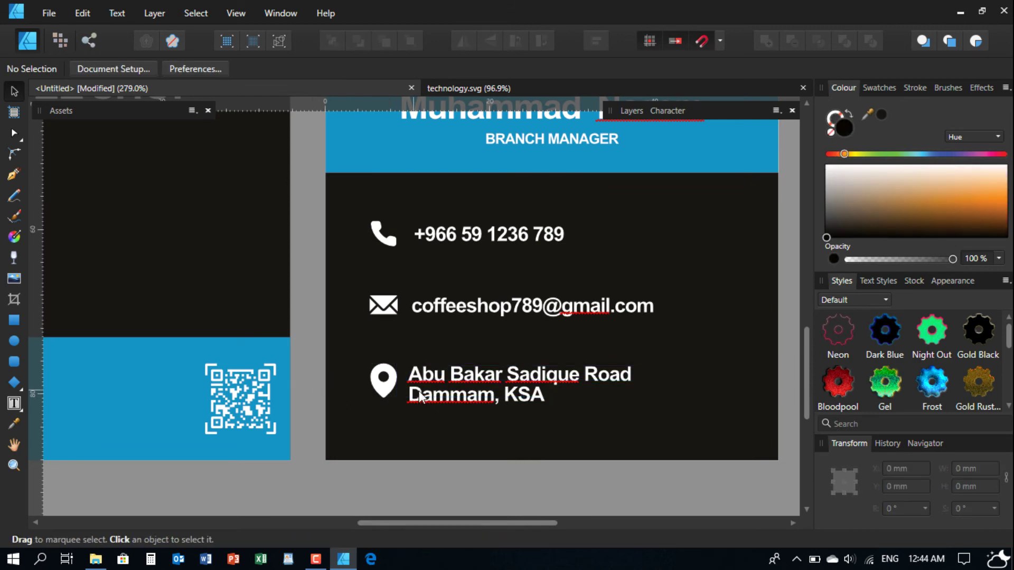
{"action": "scroll", "coordinate": [407, 395], "scroll_direction": "up", "scroll_amount": 3}
{"action": "scroll", "coordinate": [430, 395], "scroll_direction": "up", "scroll_amount": 1}
{"action": "left_click", "coordinate": [449, 366]}
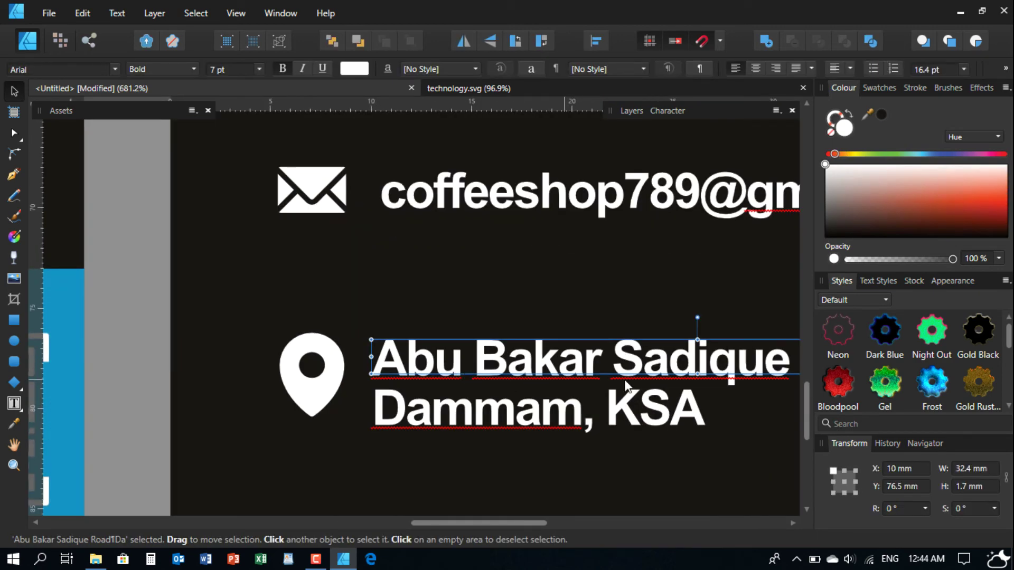
{"action": "left_click_drag", "start_coordinate": [697, 375], "coordinate": [698, 440]}
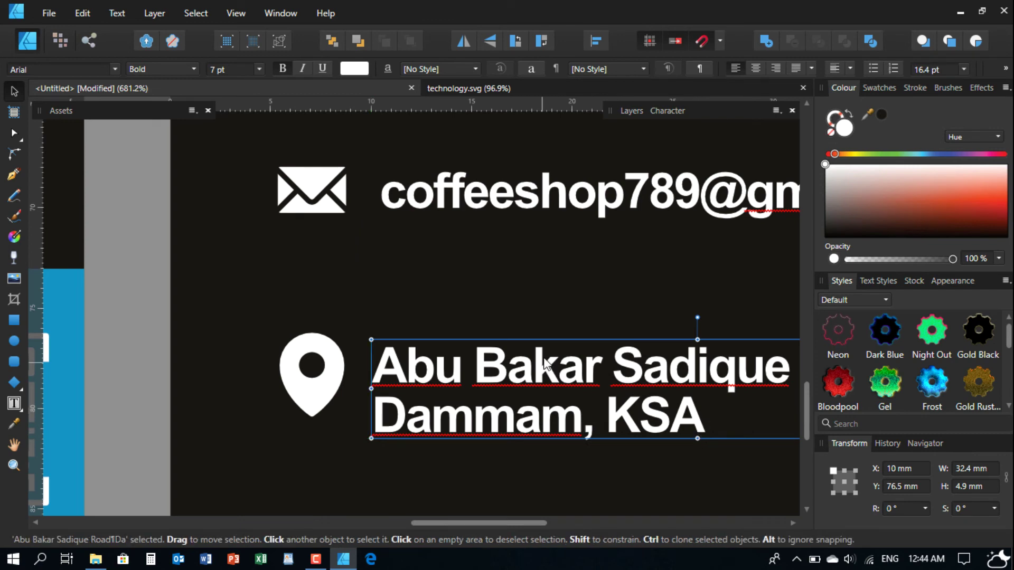
{"action": "left_click_drag", "start_coordinate": [546, 368], "coordinate": [546, 353]}
{"action": "scroll", "coordinate": [547, 352], "scroll_direction": "down", "scroll_amount": 5}
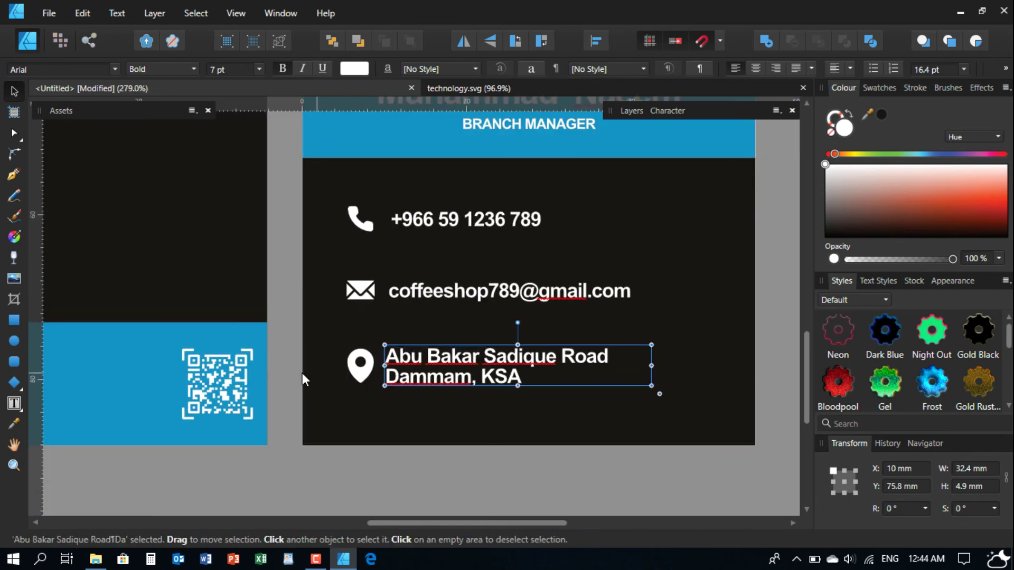
- Select the phone icon and phone number together
{"action": "left_click", "coordinate": [287, 377]}
{"action": "scroll", "coordinate": [470, 328], "scroll_direction": "down", "scroll_amount": 3}
{"action": "scroll", "coordinate": [452, 324], "scroll_direction": "up", "scroll_amount": 3}
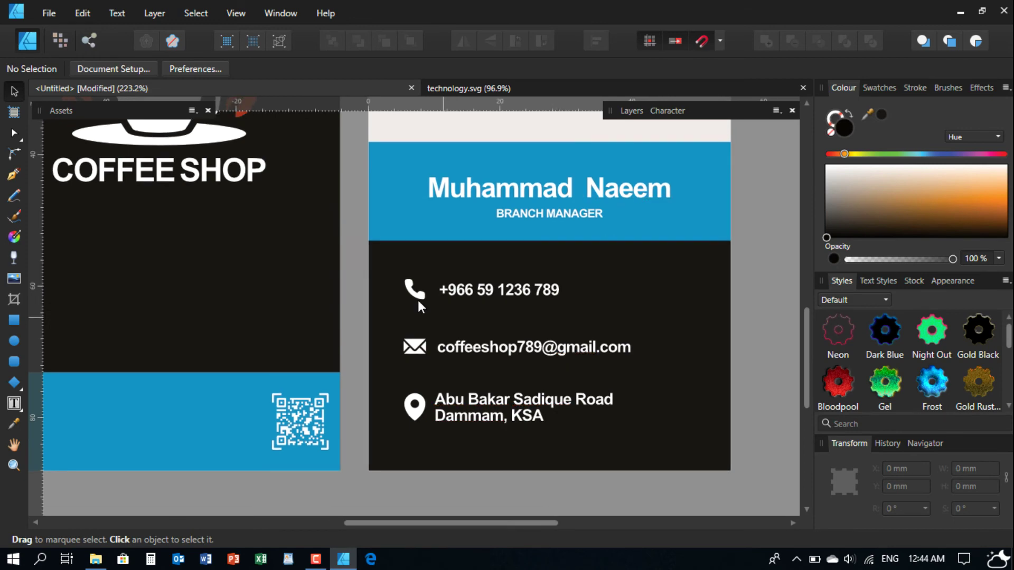
{"action": "left_click_drag", "start_coordinate": [327, 255], "coordinate": [552, 287]}
{"action": "scroll", "coordinate": [507, 274], "scroll_direction": "up", "scroll_amount": 2}
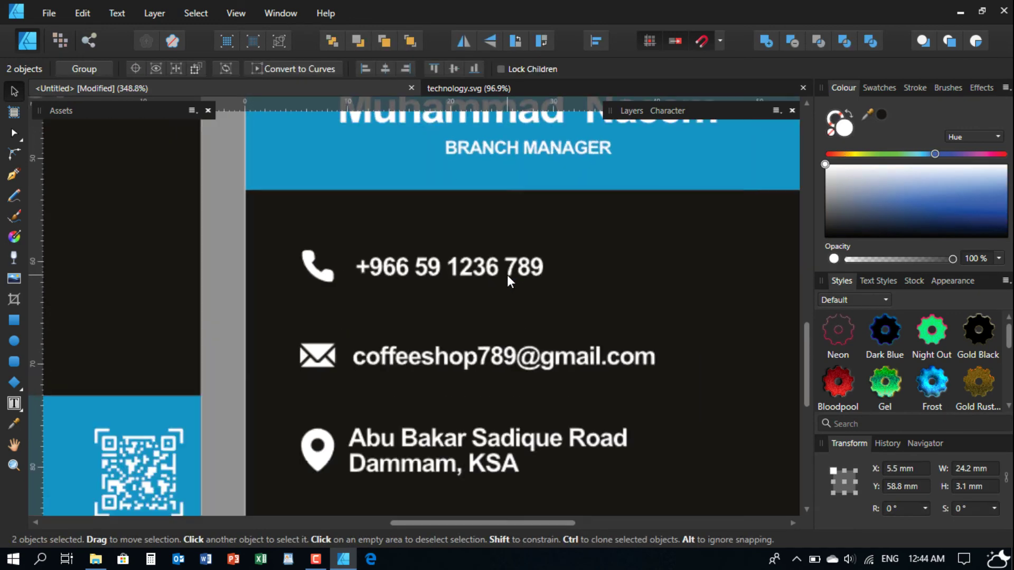
{"action": "scroll", "coordinate": [474, 289], "scroll_direction": "up", "scroll_amount": 2}
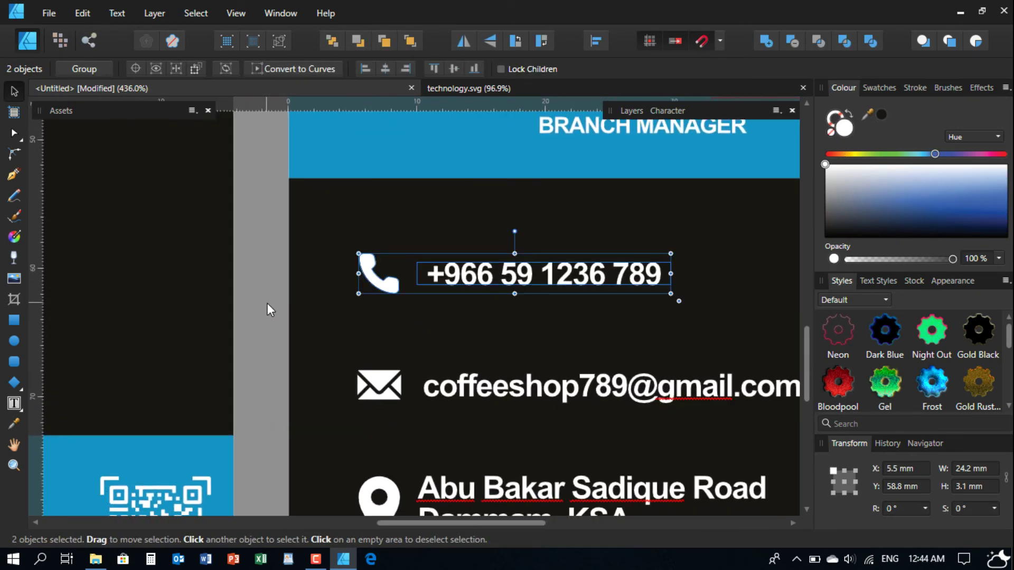
- Place a copy of the phone number directly below the original
{"action": "left_click", "coordinate": [268, 305]}
{"action": "left_click", "coordinate": [526, 281]}
{"action": "left_click_drag", "start_coordinate": [525, 275], "coordinate": [522, 293]}
{"action": "key", "text": "ctrl+z"}
{"action": "left_click_drag", "start_coordinate": [644, 278], "coordinate": [644, 305]}
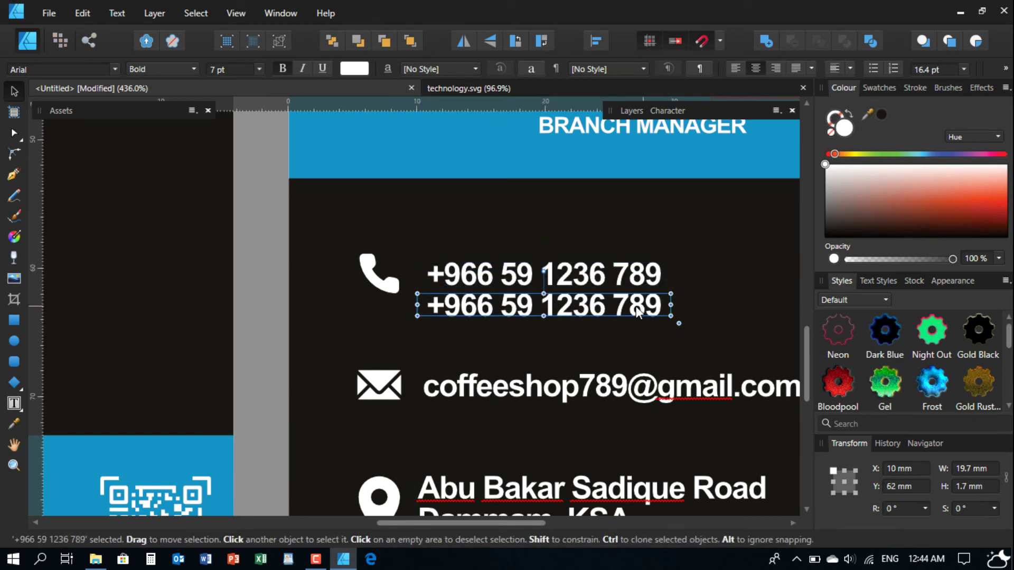
- Change the copied number's final 9 to 0
{"action": "key", "text": "t"}
{"action": "left_click", "coordinate": [530, 305]}
{"action": "key", "text": "BackSpace"}
{"action": "type", "text": "0"}
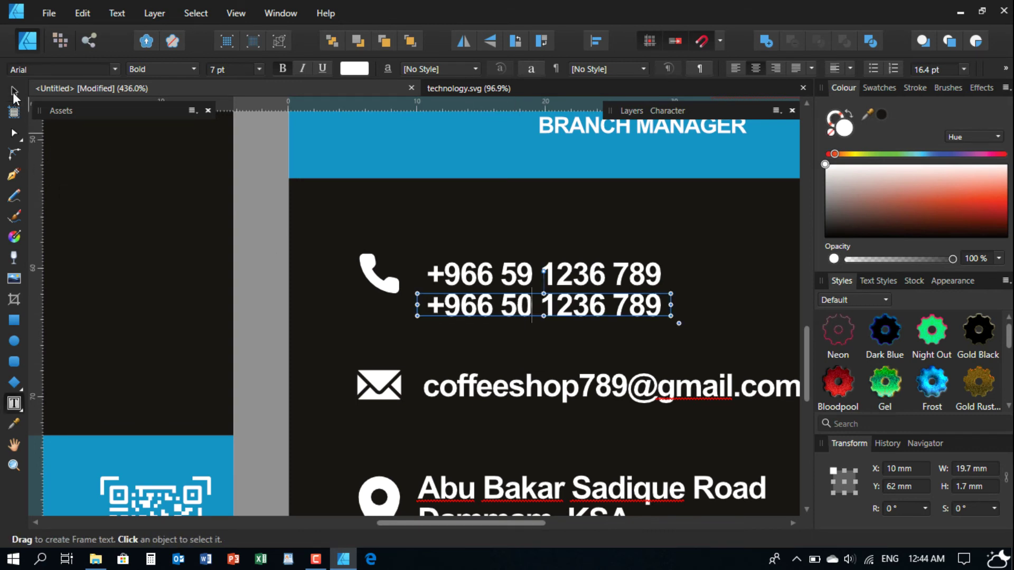
{"action": "left_click", "coordinate": [14, 93]}
- Group the two phone numbers and test vertical centring with the phone icon, then undo it
{"action": "left_click", "coordinate": [488, 275], "text": "shift"}
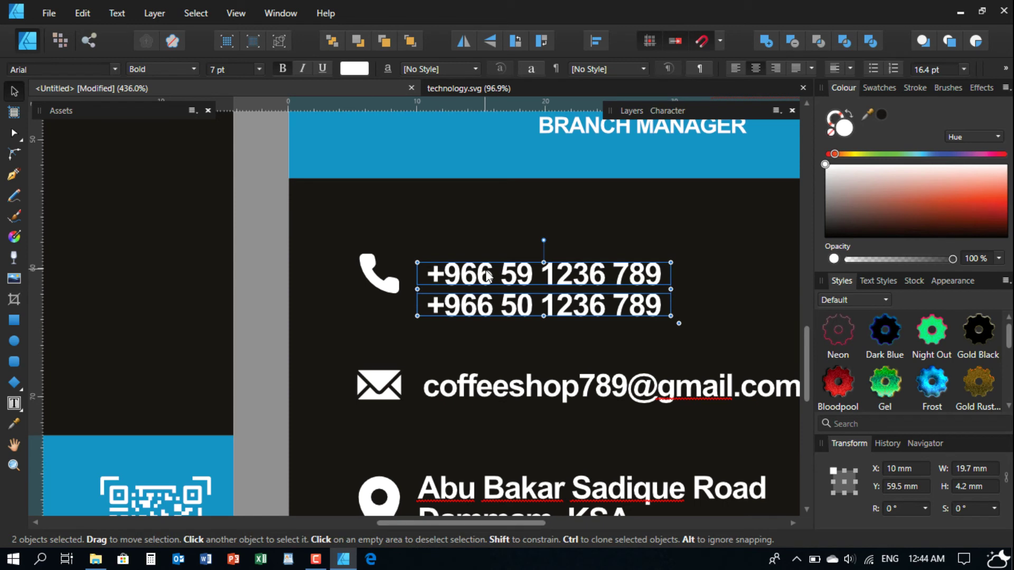
{"action": "key", "text": "ctrl+g"}
{"action": "left_click", "coordinate": [370, 281], "text": "shift"}
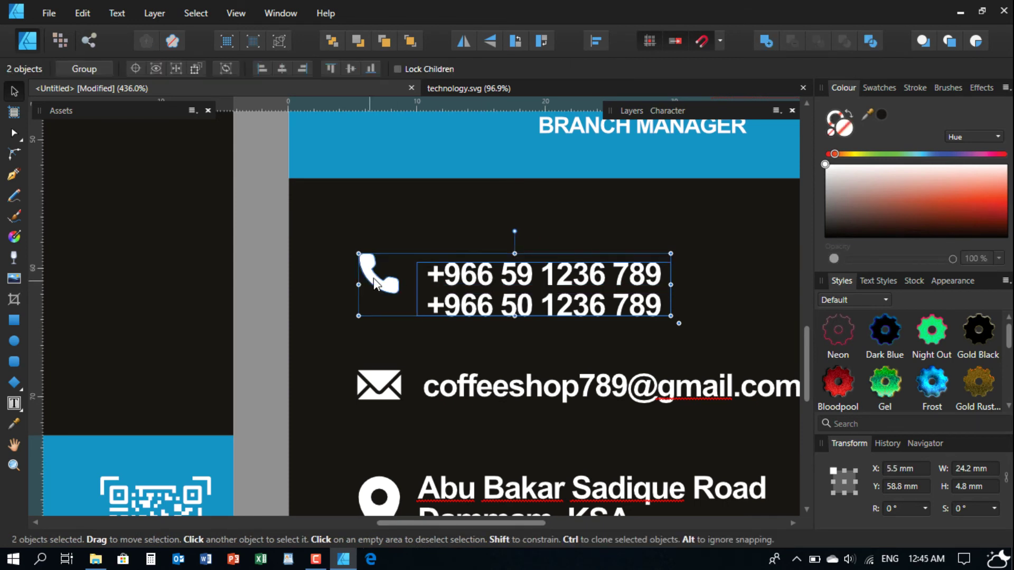
{"action": "left_click", "coordinate": [350, 68]}
{"action": "key", "text": "ctrl+z"}
- Move the phone number group up slightly
{"action": "left_click", "coordinate": [231, 316]}
{"action": "left_click_drag", "start_coordinate": [487, 272], "coordinate": [488, 262]}
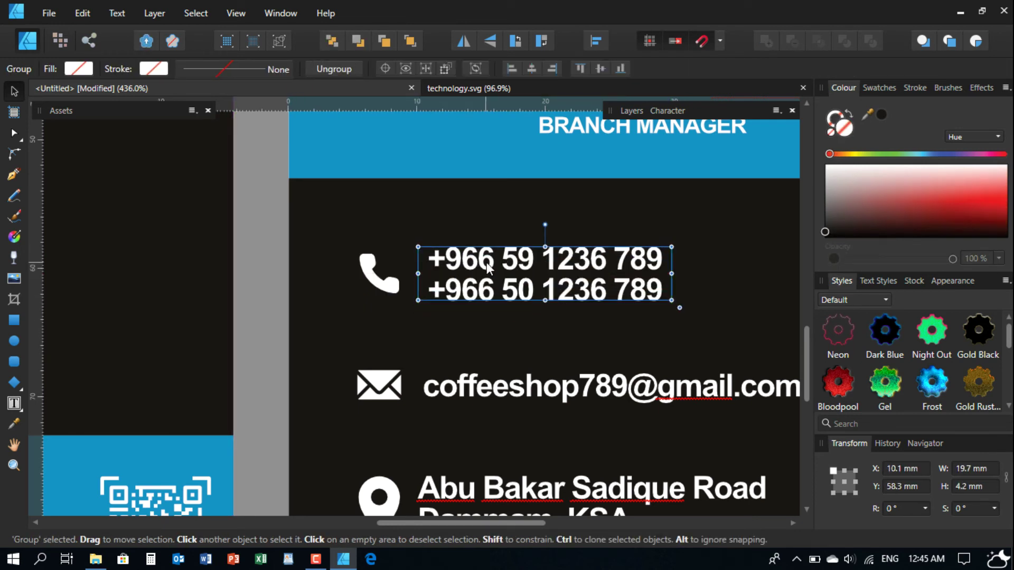
{"action": "key", "text": "ctrl+z"}
{"action": "left_click_drag", "start_coordinate": [481, 274], "coordinate": [480, 259]}
{"action": "scroll", "coordinate": [422, 305], "scroll_direction": "down", "scroll_amount": 4}
{"action": "scroll", "coordinate": [419, 292], "scroll_direction": "up", "scroll_amount": 1}
{"action": "scroll", "coordinate": [452, 346], "scroll_direction": "down", "scroll_amount": 2}
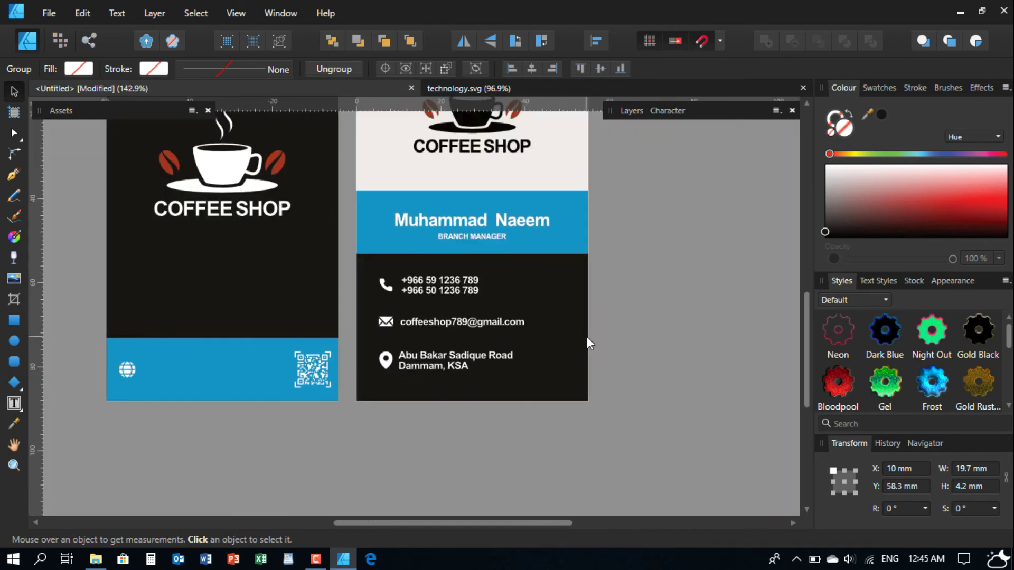
{"action": "scroll", "coordinate": [422, 293], "scroll_direction": "up", "scroll_amount": 3}
- Select the phone, e-mail and address rows in turn and move the address row up to even the spacing
{"action": "left_click_drag", "start_coordinate": [273, 242], "coordinate": [581, 317]}
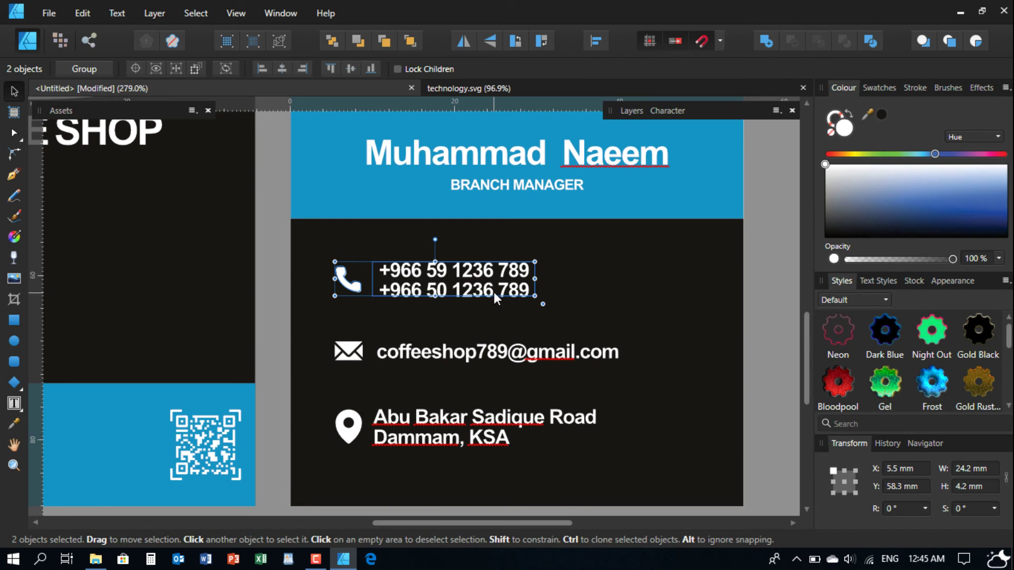
{"action": "left_click_drag", "start_coordinate": [489, 286], "coordinate": [488, 290]}
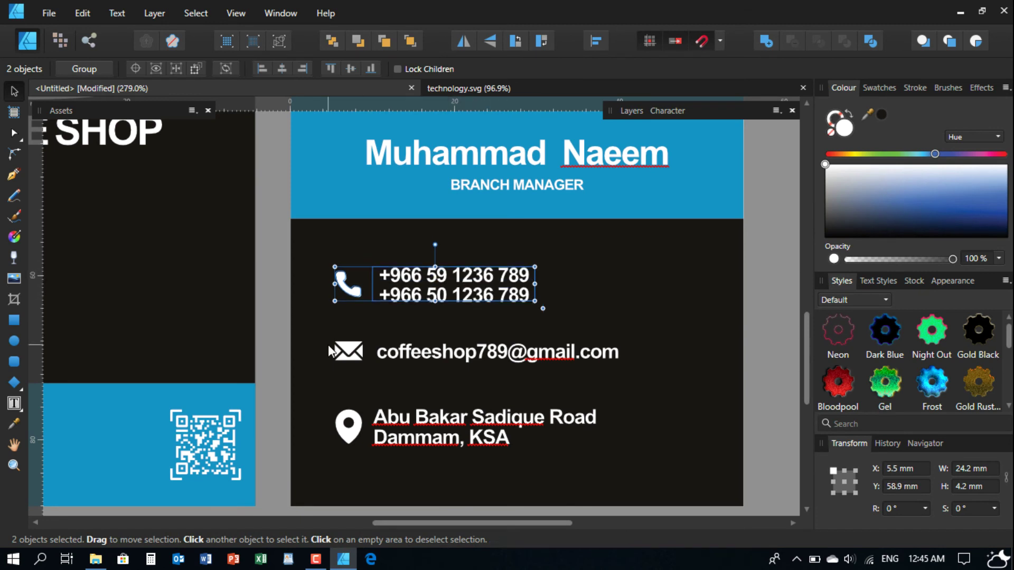
{"action": "scroll", "coordinate": [298, 282], "scroll_direction": "down", "scroll_amount": 2}
{"action": "left_click_drag", "start_coordinate": [264, 273], "coordinate": [657, 334]}
{"action": "left_click_drag", "start_coordinate": [271, 430], "coordinate": [747, 350]}
{"action": "left_click_drag", "start_coordinate": [563, 364], "coordinate": [566, 368]}
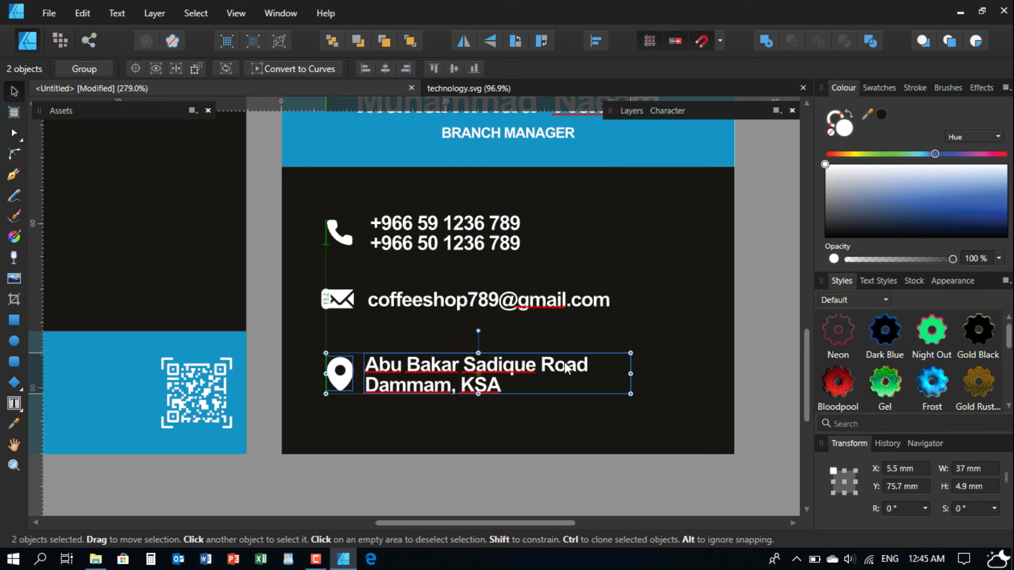
- Select the black card background, name text and blue name band on the cards
{"action": "left_click", "coordinate": [637, 400]}
{"action": "scroll", "coordinate": [590, 329], "scroll_direction": "down", "scroll_amount": 2}
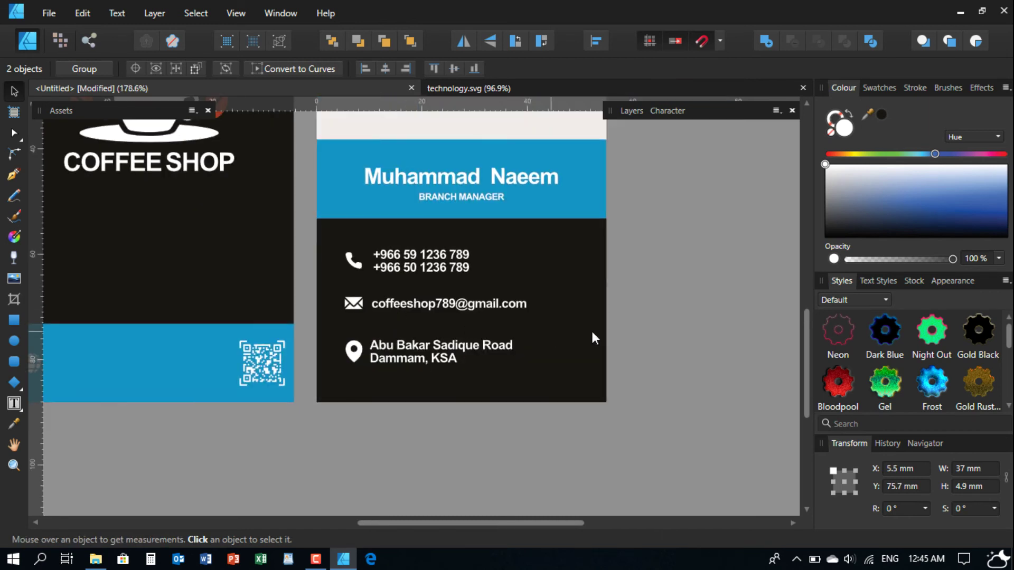
{"action": "scroll", "coordinate": [441, 393], "scroll_direction": "up", "scroll_amount": 1}
{"action": "left_click_drag", "start_coordinate": [423, 395], "coordinate": [431, 384]}
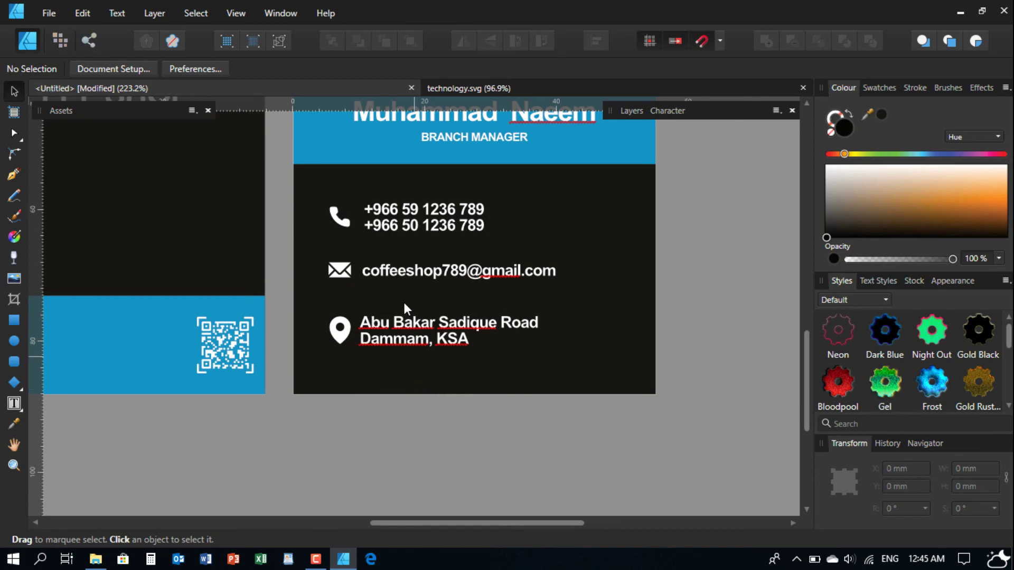
{"action": "left_click", "coordinate": [428, 169]}
{"action": "scroll", "coordinate": [476, 277], "scroll_direction": "down", "scroll_amount": 3}
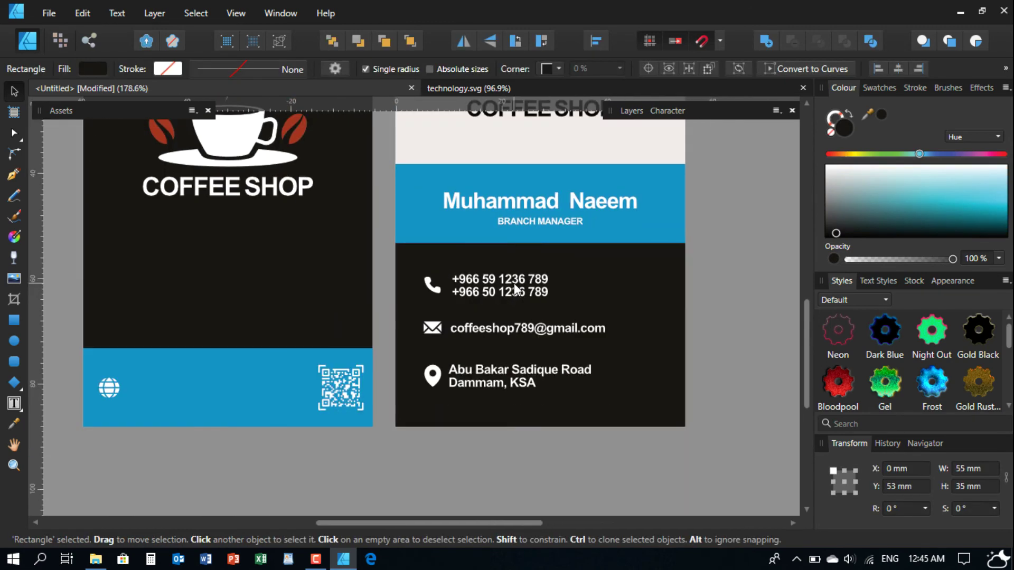
{"action": "left_click", "coordinate": [443, 254]}
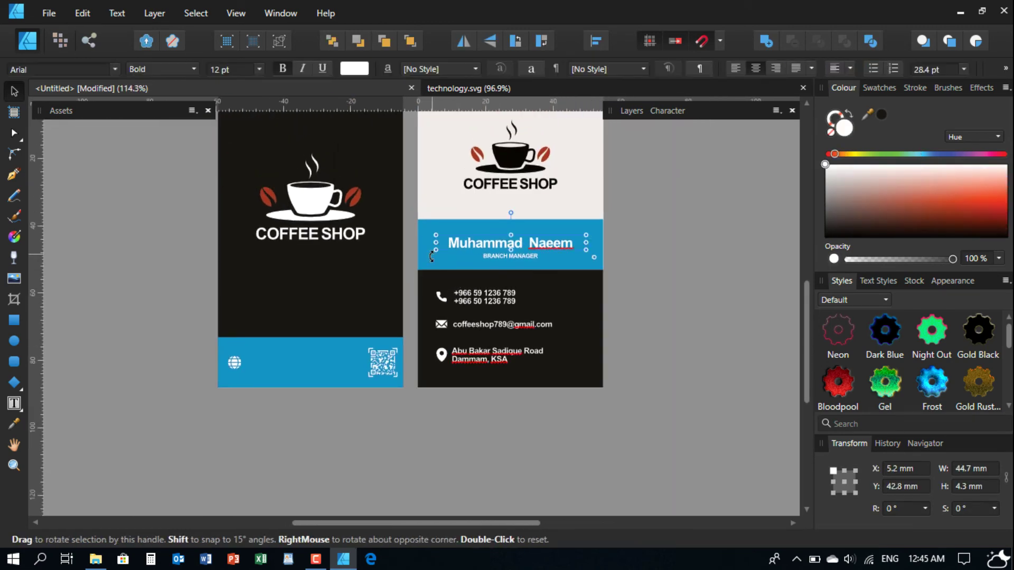
{"action": "left_click", "coordinate": [428, 256]}
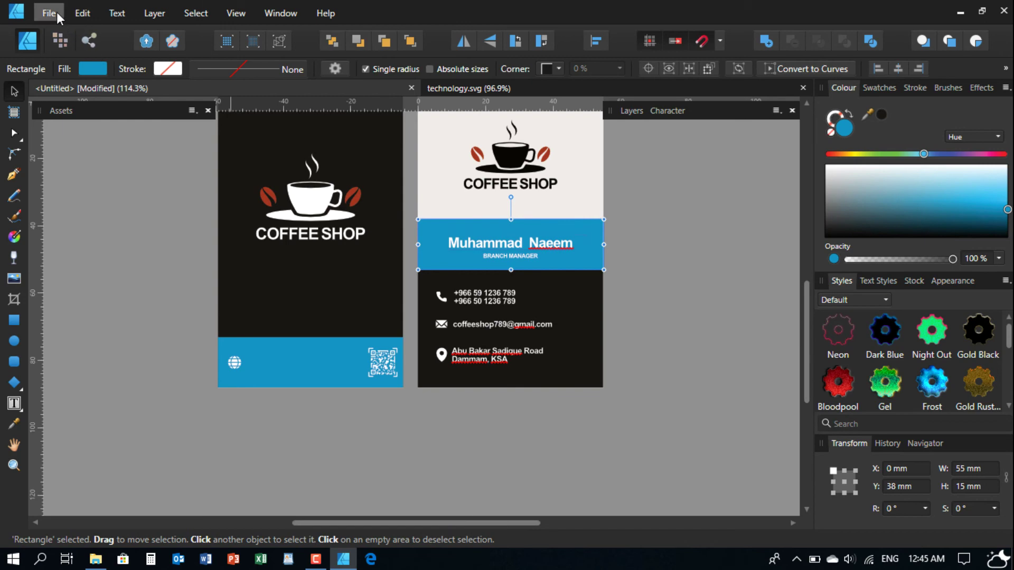
{"action": "left_click", "coordinate": [49, 13]}
- Close the technology.svg QR code document
{"action": "mouse_move", "coordinate": [117, 13]}
{"action": "left_click", "coordinate": [653, 93]}
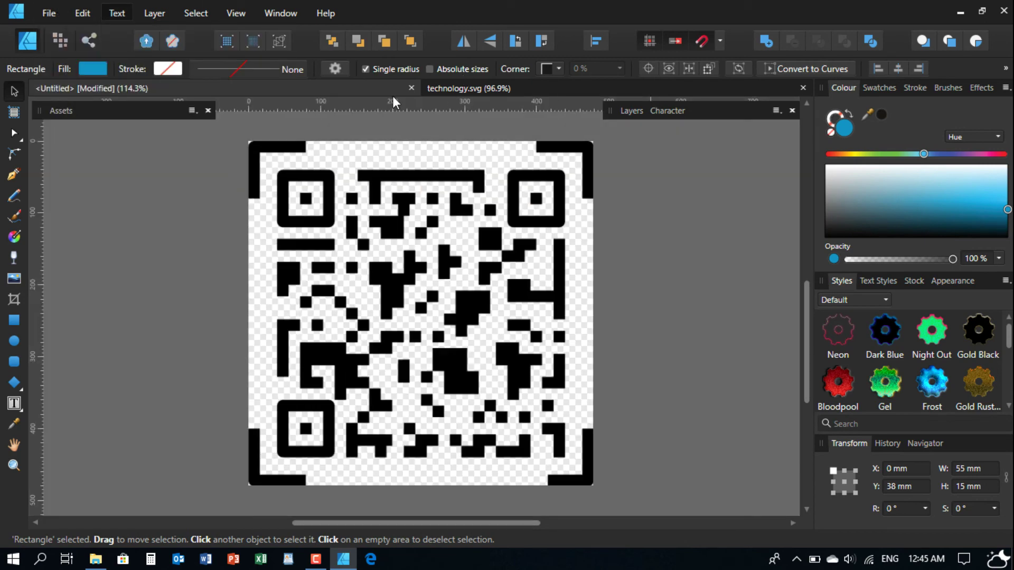
{"action": "left_click", "coordinate": [803, 88]}
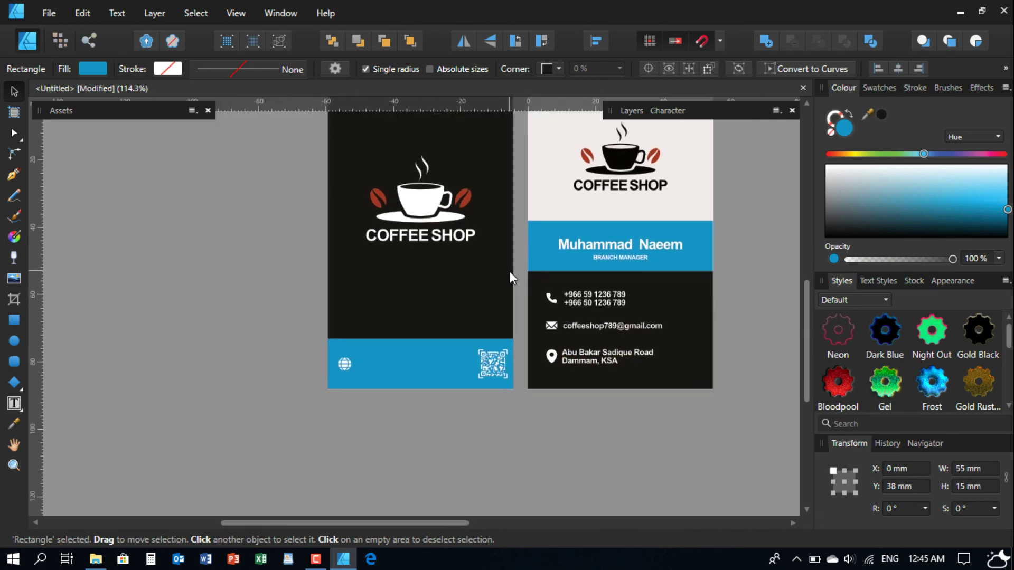
- Copy the e-mail text onto the front card's blue band and make the frame taller
{"action": "left_click", "coordinate": [589, 328]}
{"action": "left_click_drag", "start_coordinate": [594, 327], "coordinate": [387, 366]}
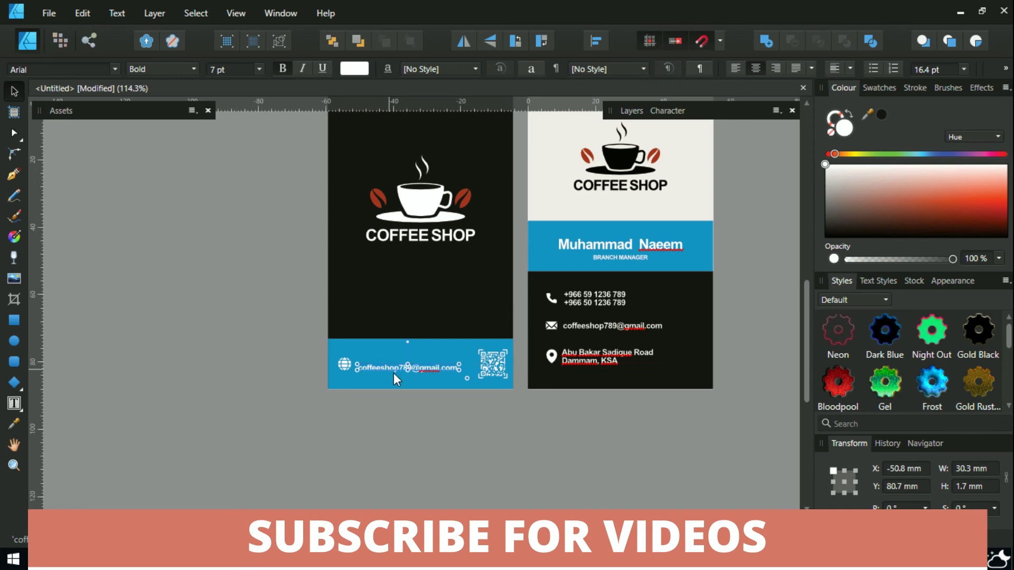
{"action": "scroll", "coordinate": [393, 373], "scroll_direction": "up", "scroll_amount": 5}
{"action": "scroll", "coordinate": [353, 360], "scroll_direction": "up", "scroll_amount": 3}
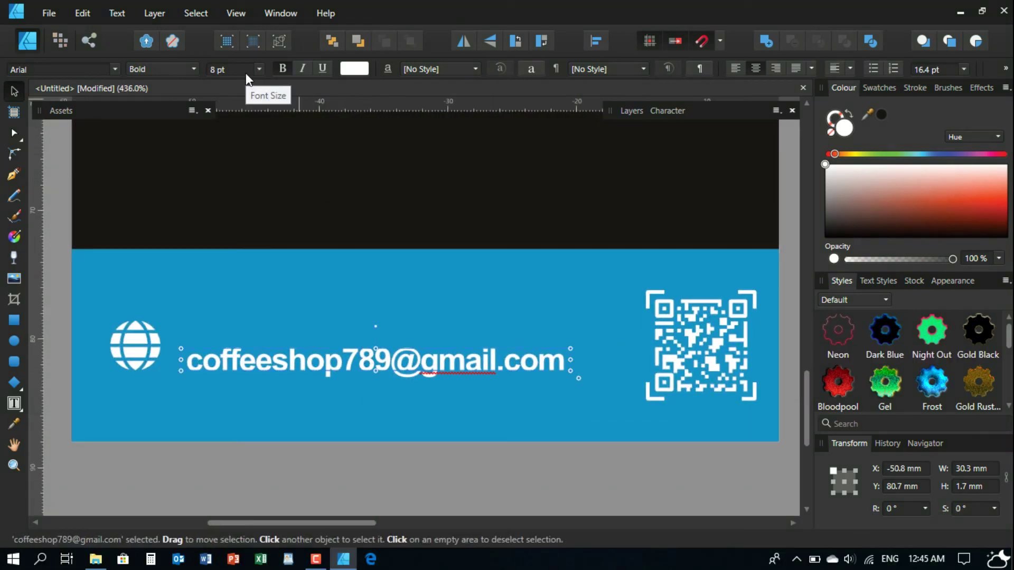
{"action": "scroll", "coordinate": [245, 73], "scroll_direction": "up", "scroll_amount": 1}
{"action": "left_click_drag", "start_coordinate": [377, 347], "coordinate": [376, 326]}
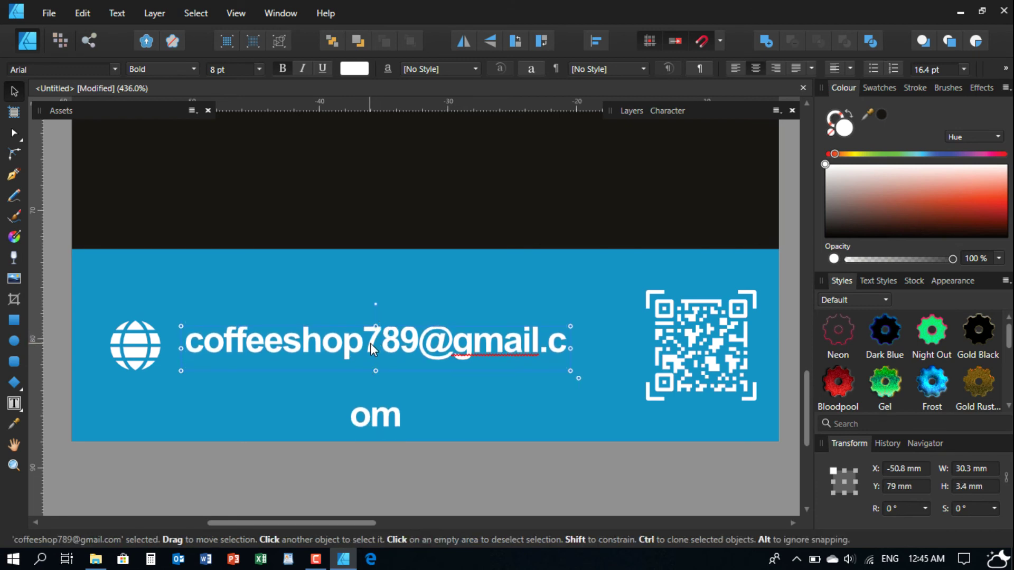
{"action": "double_click", "coordinate": [370, 343]}
{"action": "type", "text": "www"}
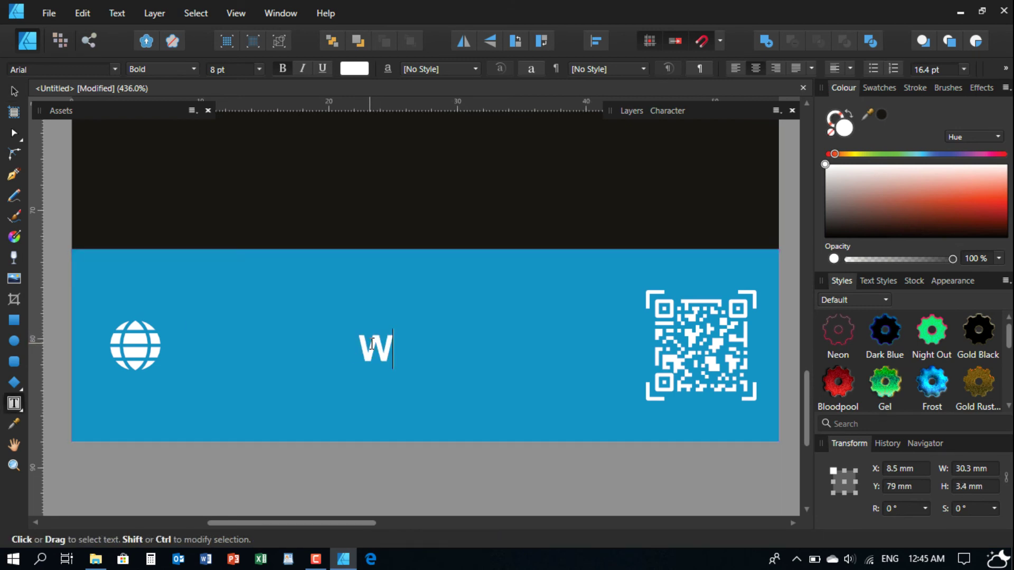
{"action": "key", "text": "BackSpace"}
{"action": "key", "text": "BackSpace"}
{"action": "key", "text": "BackSpace"}
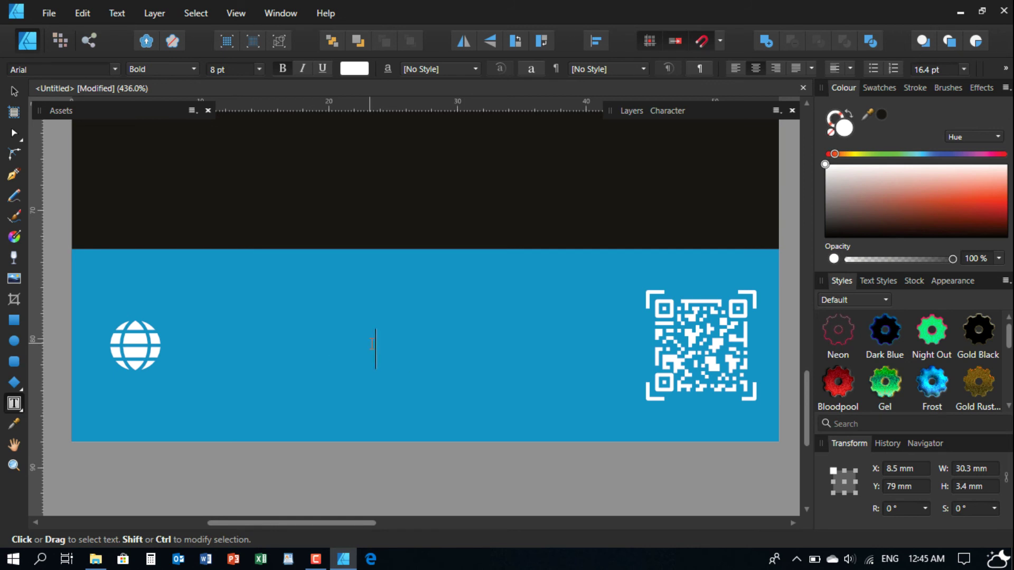
{"action": "type", "text": "www."}
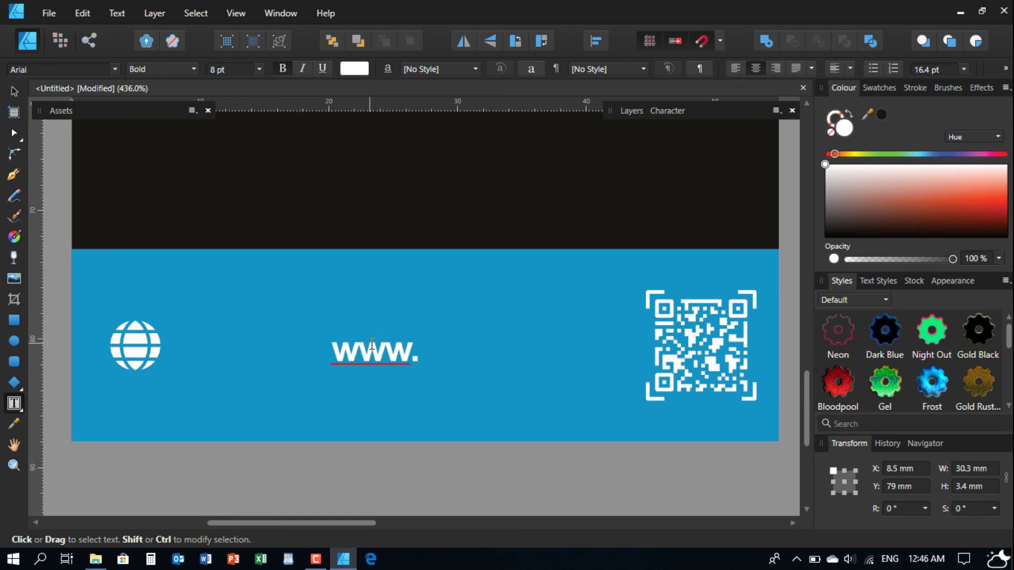
{"action": "type", "text": "coffee"}
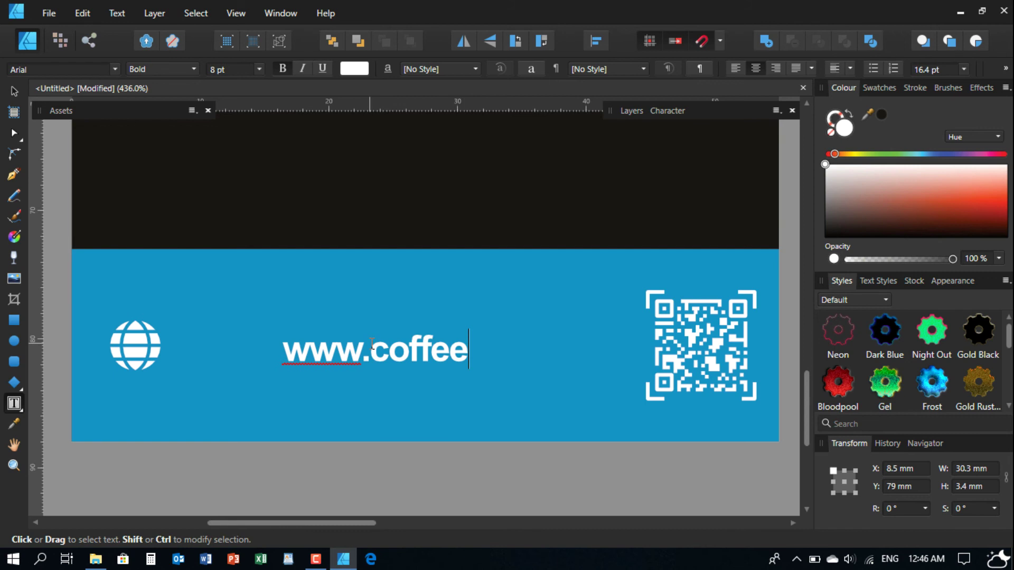
{"action": "type", "text": "shop"}
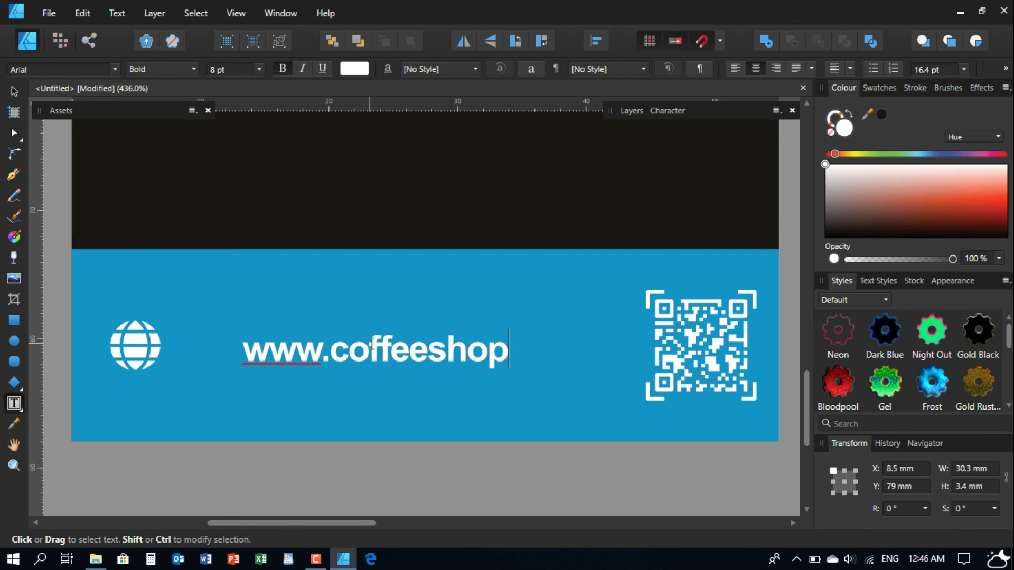
{"action": "type", "text": ".com"}
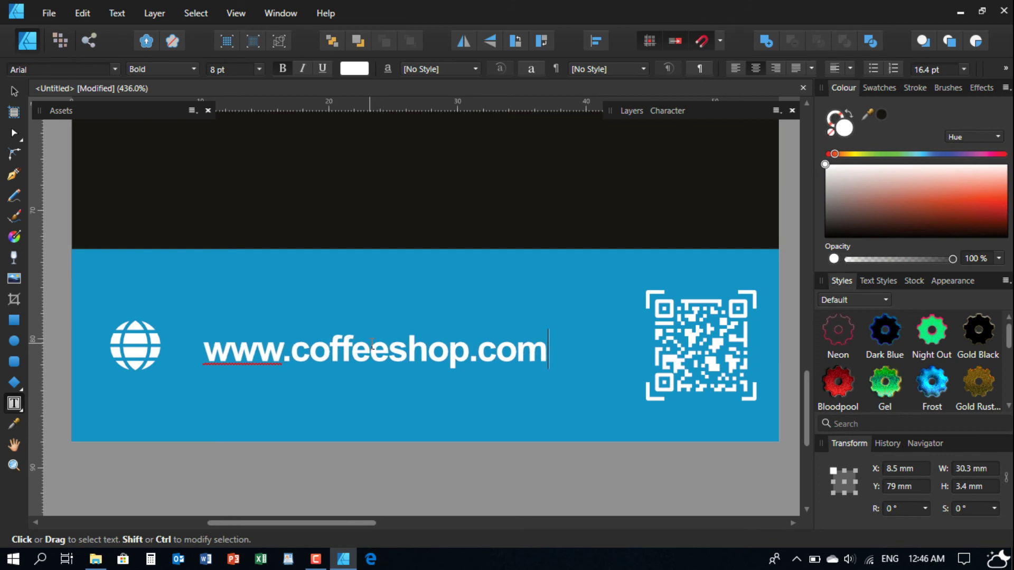
{"action": "type", "text": ".sa"}
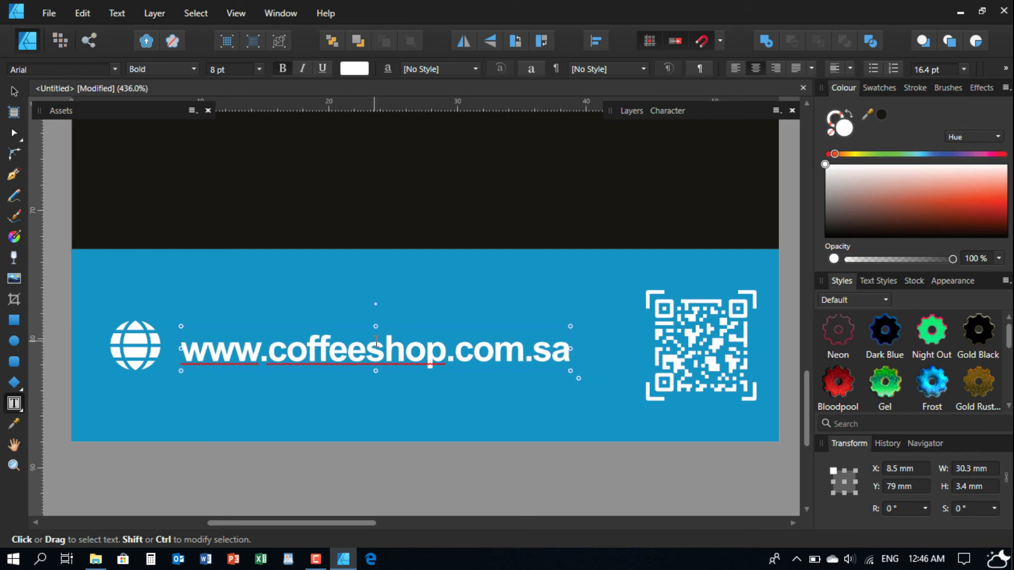
{"action": "key", "text": "Escape"}
{"action": "left_click", "coordinate": [14, 90]}
{"action": "scroll", "coordinate": [217, 300], "scroll_direction": "down", "scroll_amount": 1}
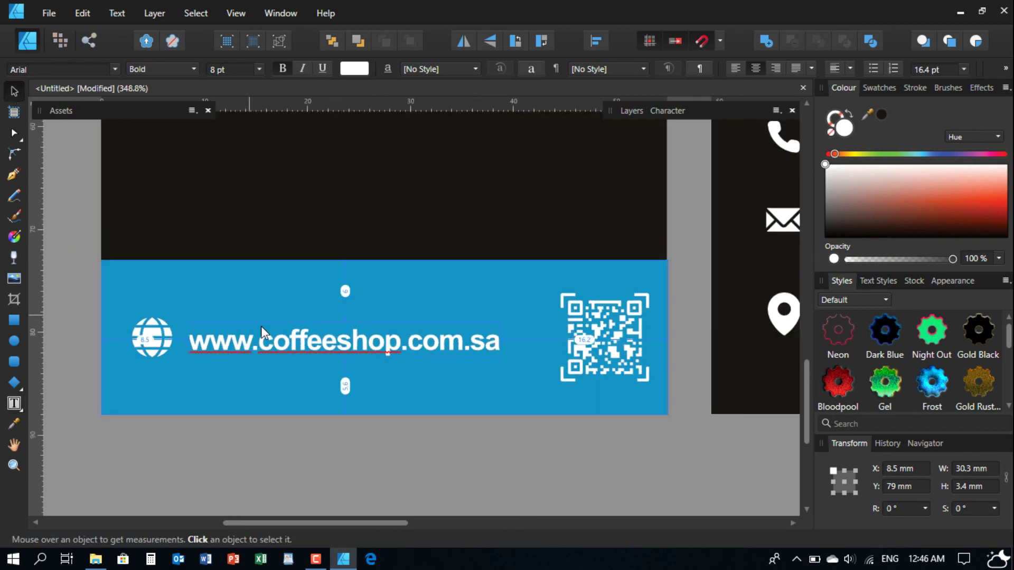
- Nudge the website text up-left to X 10.4 mm, between the globe icon and QR code
{"action": "mouse_move", "coordinate": [220, 335]}
{"action": "left_mouse_down"}
{"action": "mouse_move", "coordinate": [257, 340]}
{"action": "mouse_move", "coordinate": [237, 338]}
{"action": "left_mouse_up"}
{"action": "scroll", "coordinate": [240, 374], "scroll_direction": "down", "scroll_amount": 5}
{"action": "left_click", "coordinate": [246, 430]}
{"action": "scroll", "coordinate": [241, 433], "scroll_direction": "down", "scroll_amount": 3}
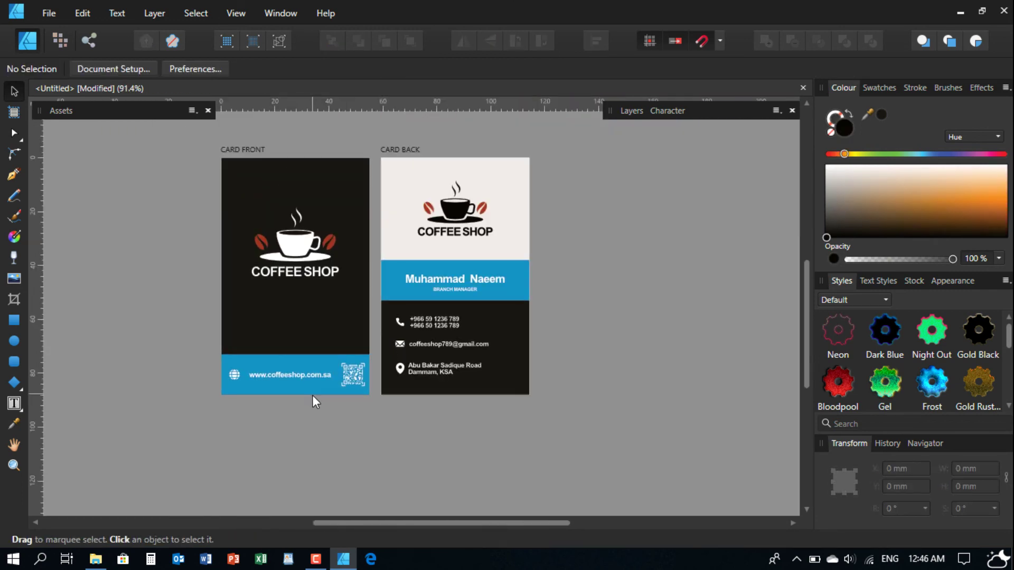
{"action": "scroll", "coordinate": [312, 399], "scroll_direction": "up", "scroll_amount": 3}
{"action": "scroll", "coordinate": [275, 378], "scroll_direction": "up", "scroll_amount": 1}
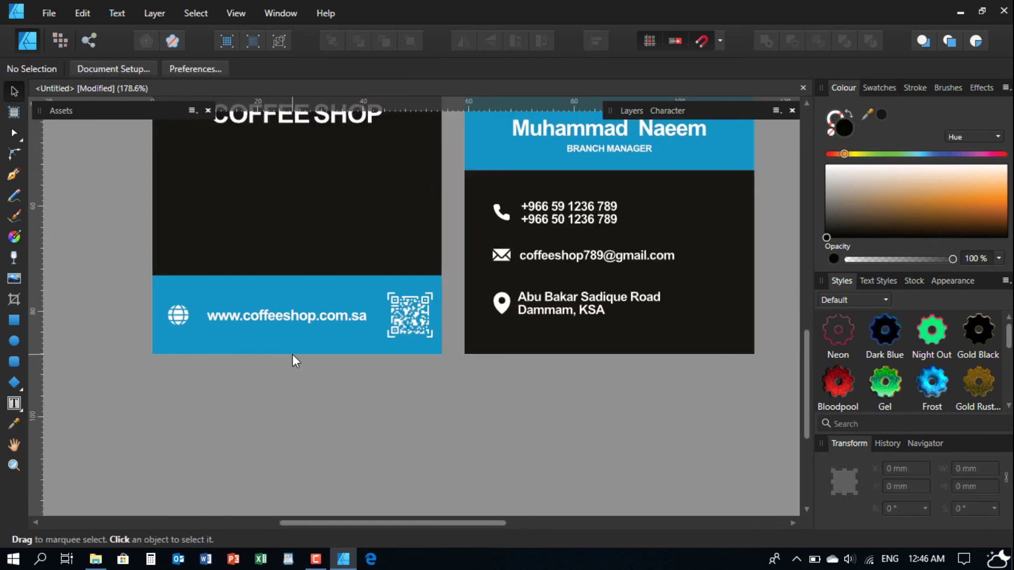
{"action": "scroll", "coordinate": [359, 331], "scroll_direction": "down", "scroll_amount": 1}
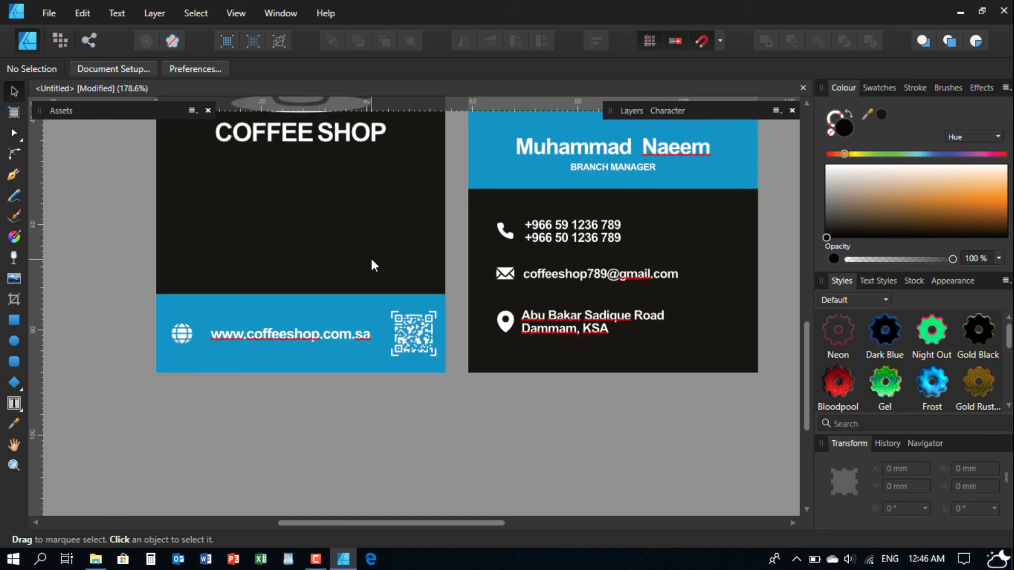
{"action": "scroll", "coordinate": [382, 269], "scroll_direction": "up", "scroll_amount": 1}
- Copy the blue website band and paste a duplicate above the front card's background
{"action": "left_click", "coordinate": [340, 318]}
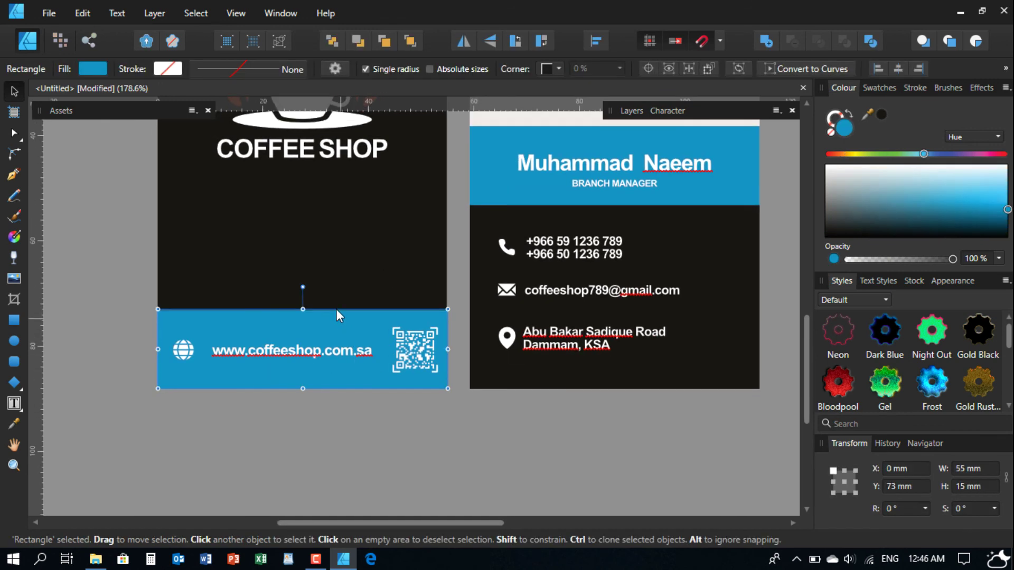
{"action": "left_click", "coordinate": [69, 12]}
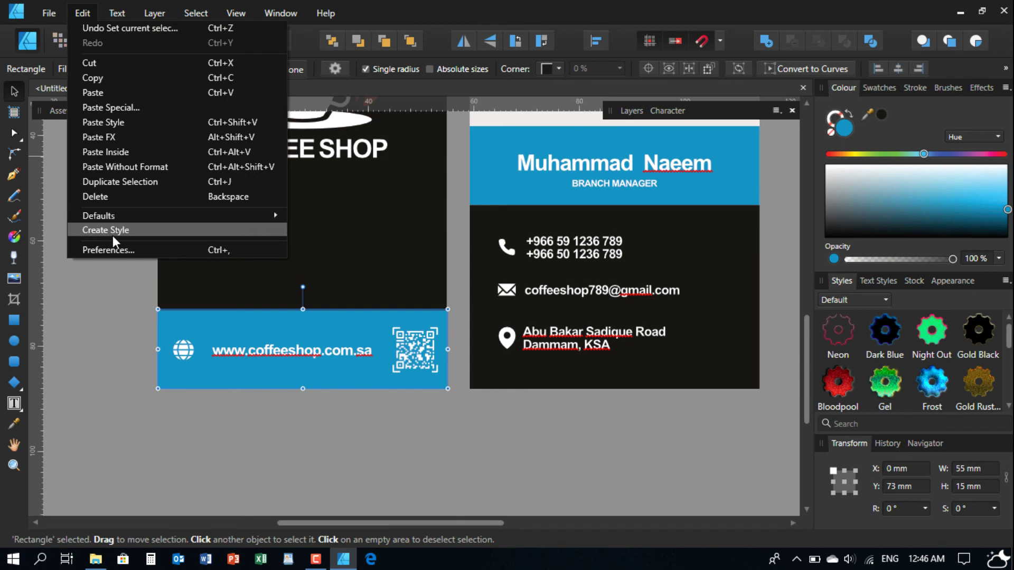
{"action": "left_click", "coordinate": [111, 78]}
{"action": "left_click", "coordinate": [109, 269]}
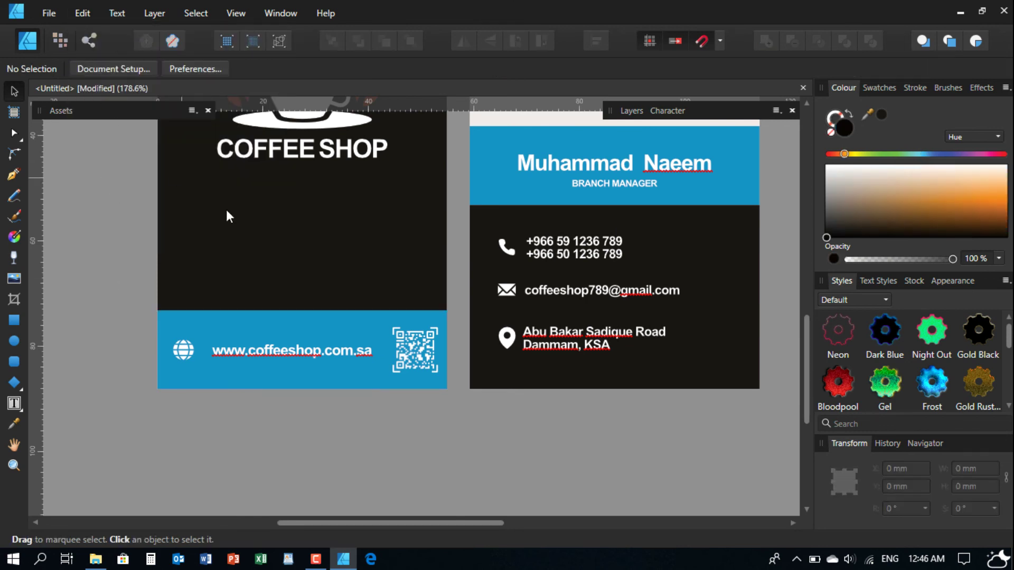
{"action": "left_click", "coordinate": [230, 221]}
{"action": "left_click", "coordinate": [82, 13]}
{"action": "left_click", "coordinate": [100, 92]}
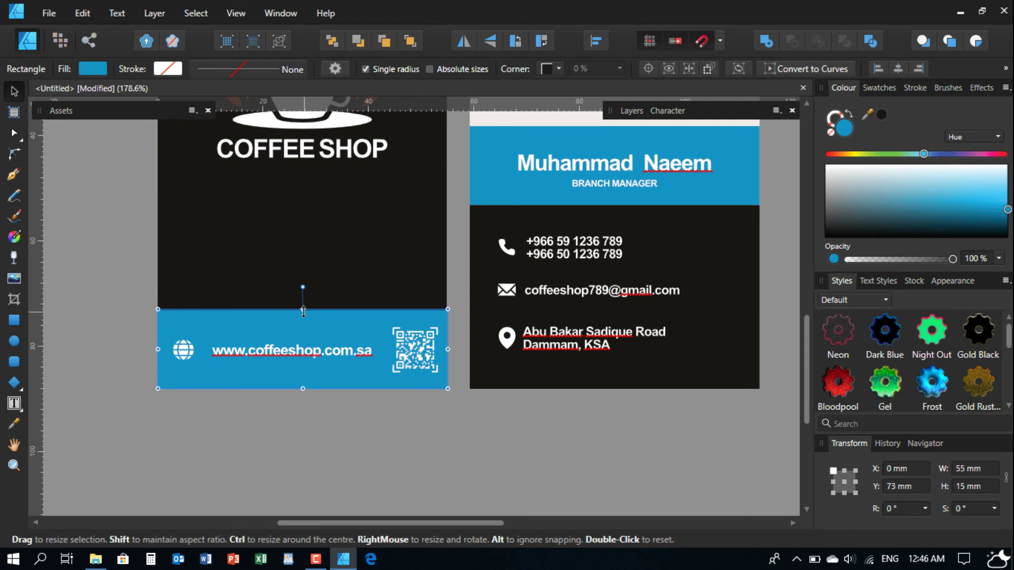
- Shrink the duplicate to 1.5 mm high and move it to the card's bottom edge
{"action": "left_click_drag", "start_coordinate": [303, 309], "coordinate": [335, 381]}
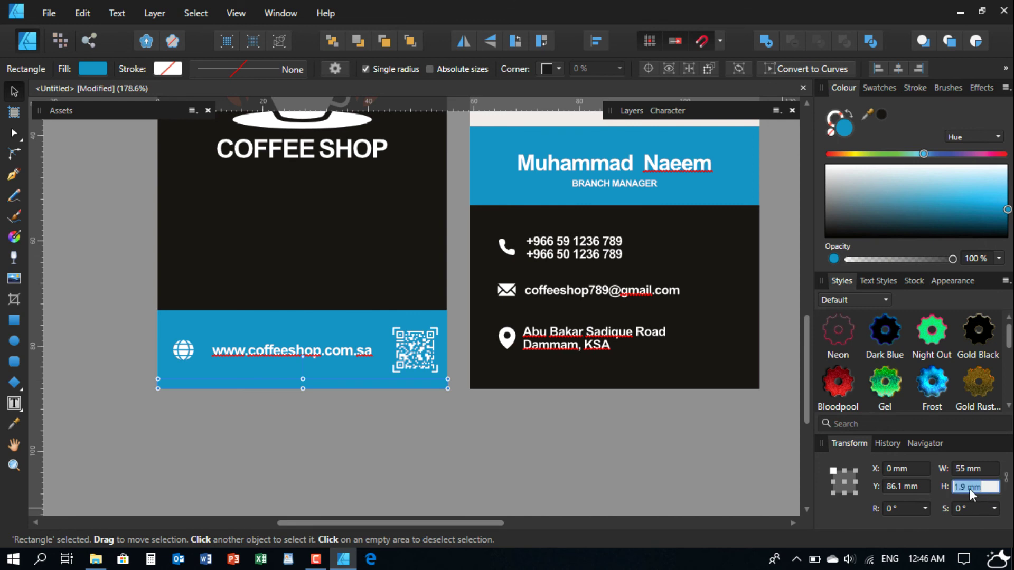
{"action": "type", "text": "1.5"}
{"action": "scroll", "coordinate": [292, 406], "scroll_direction": "up", "scroll_amount": 1}
{"action": "scroll", "coordinate": [296, 401], "scroll_direction": "up", "scroll_amount": 1}
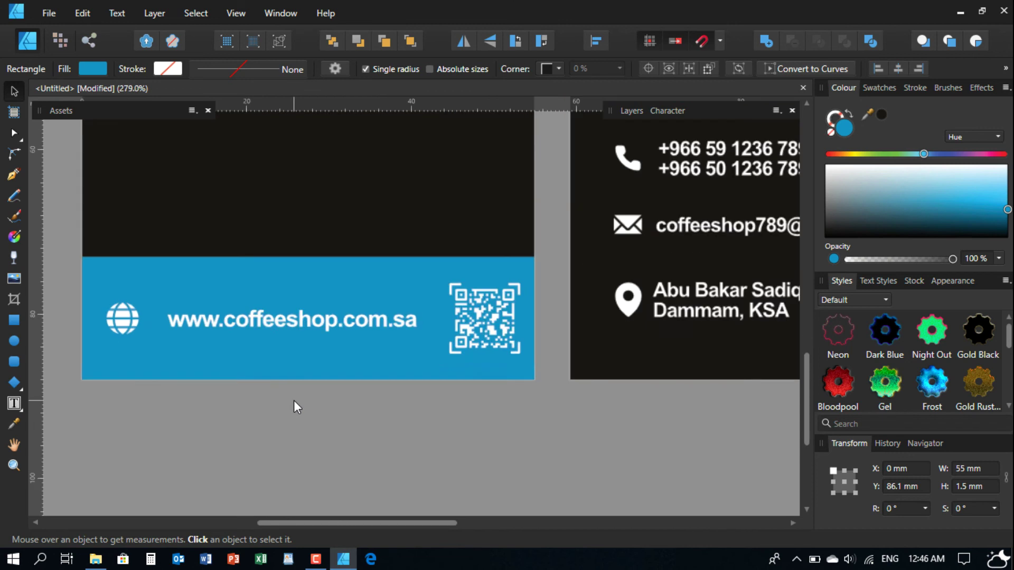
{"action": "left_click_drag", "start_coordinate": [325, 357], "coordinate": [325, 363]}
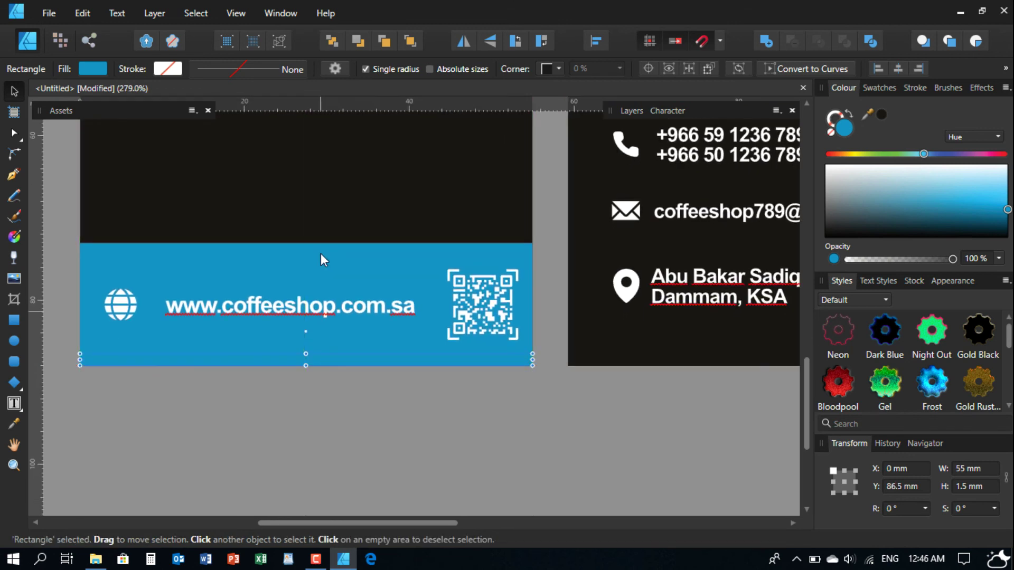
- Fill the strip with the card's sampled black and move it one step back
{"action": "left_click", "coordinate": [14, 424]}
{"action": "left_click", "coordinate": [187, 199]}
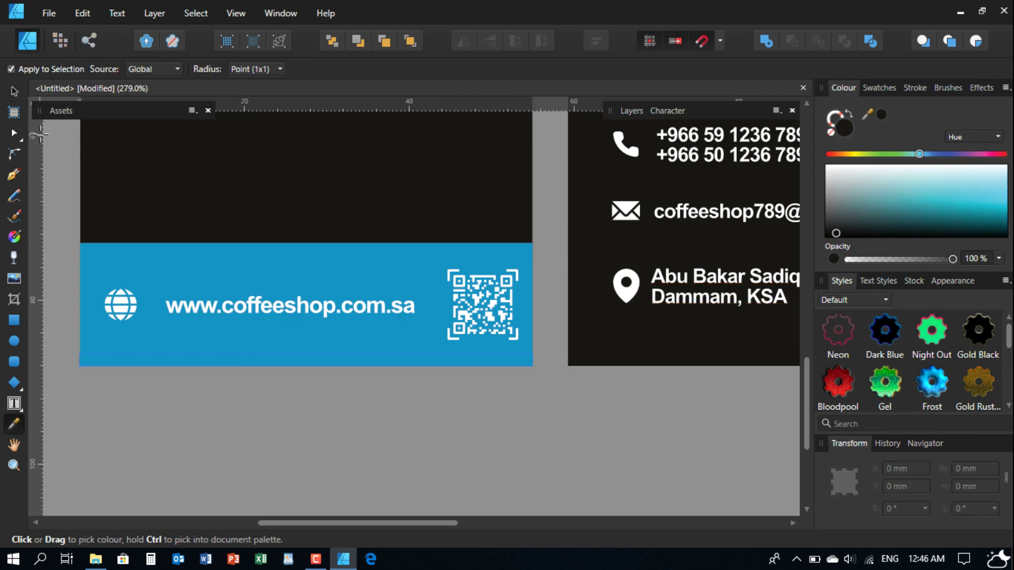
{"action": "left_click", "coordinate": [13, 91]}
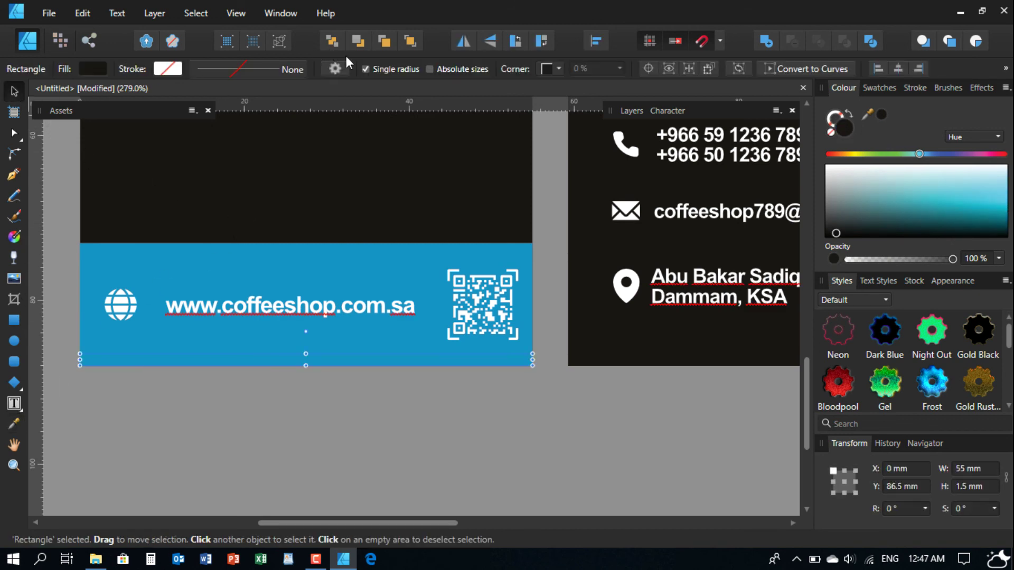
{"action": "left_click", "coordinate": [388, 42]}
{"action": "left_click", "coordinate": [281, 413]}
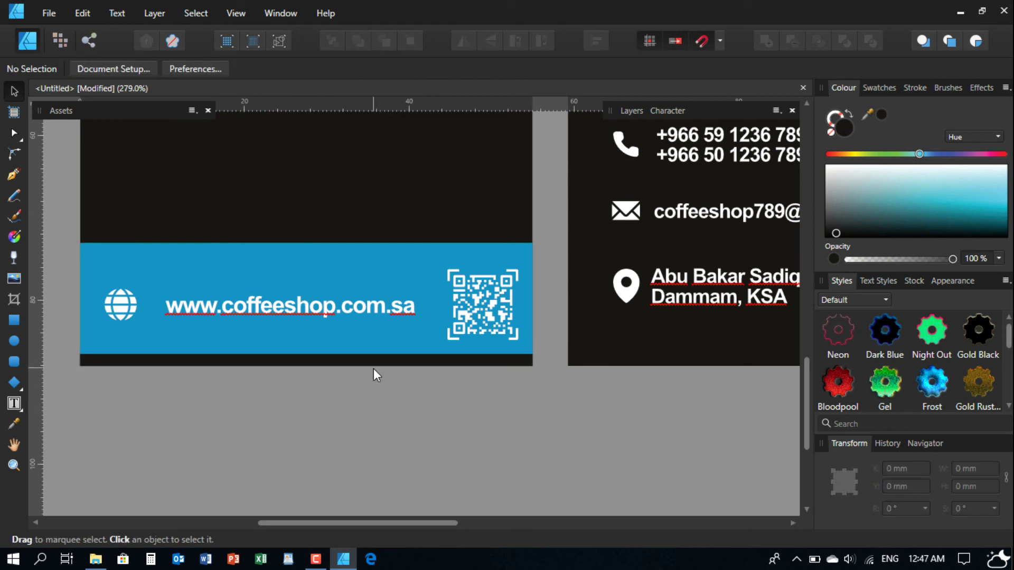
{"action": "scroll", "coordinate": [310, 392], "scroll_direction": "down", "scroll_amount": 2}
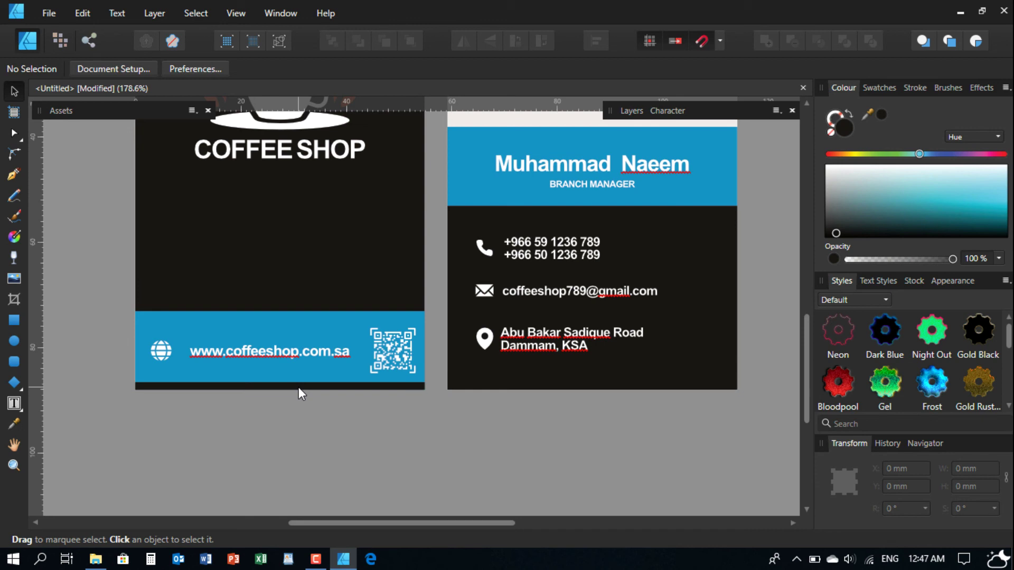
- Copy the thin strip and paste it at the back card's bottom edge
{"action": "left_click", "coordinate": [299, 389]}
{"action": "left_click", "coordinate": [87, 15]}
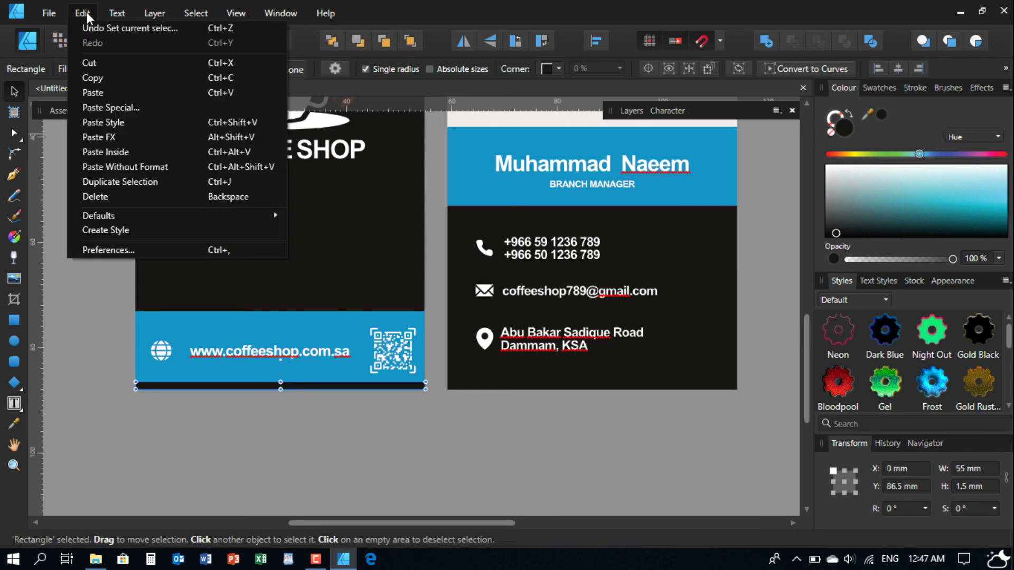
{"action": "left_click", "coordinate": [93, 77]}
{"action": "left_click", "coordinate": [484, 376]}
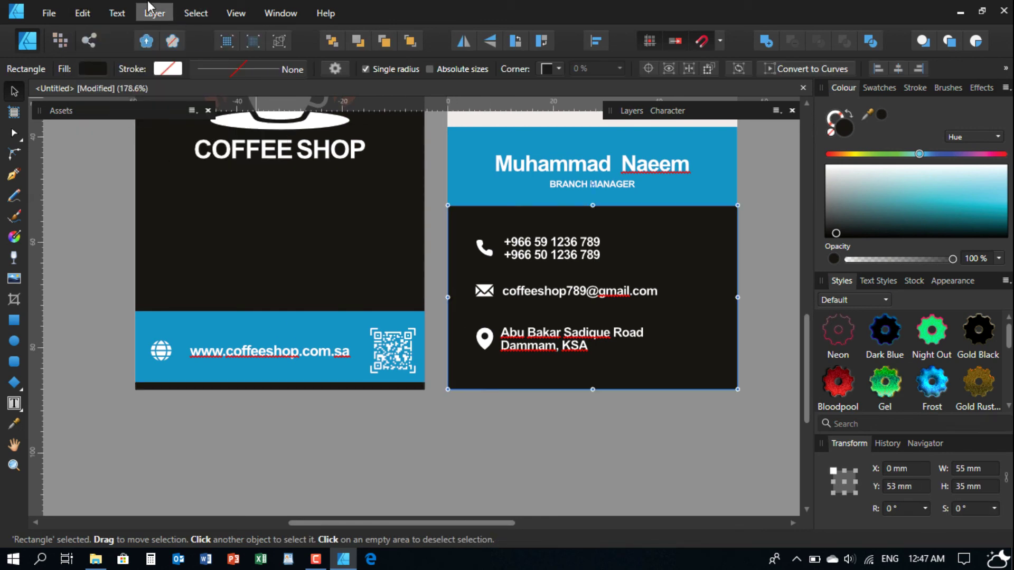
{"action": "left_click", "coordinate": [83, 13]}
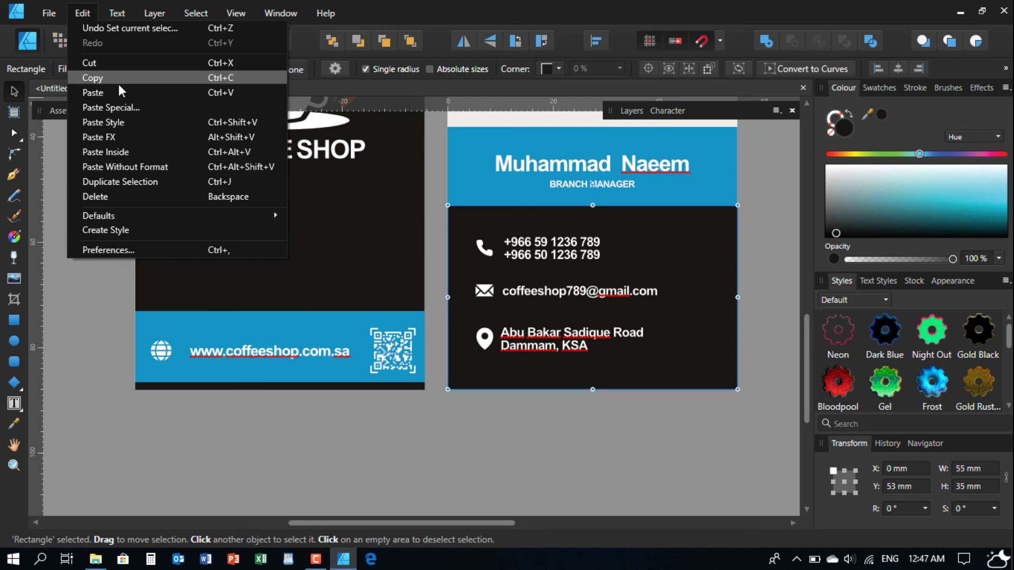
{"action": "left_click", "coordinate": [123, 94]}
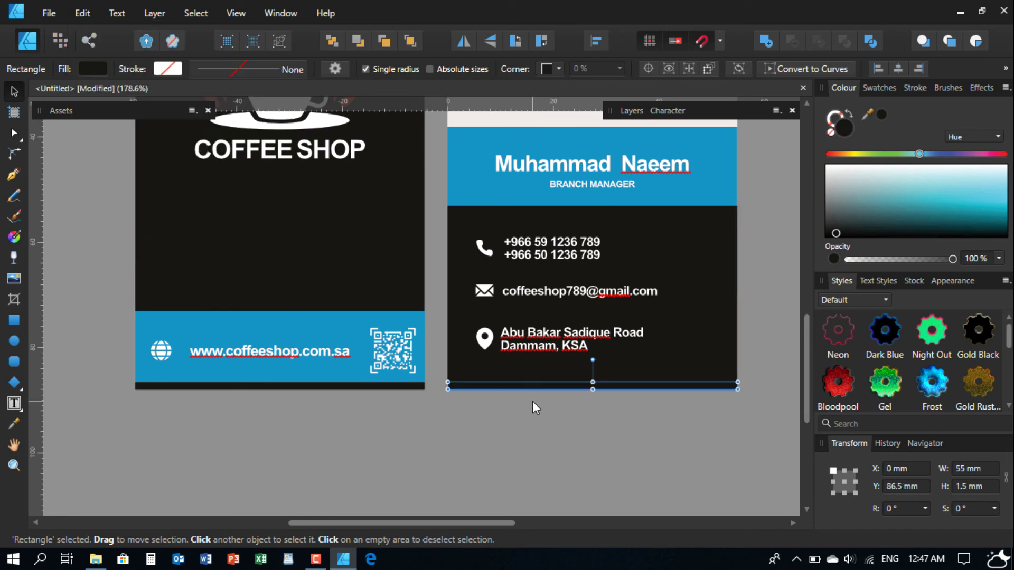
- Change the pasted strip's fill to white
{"action": "left_click_drag", "start_coordinate": [881, 217], "coordinate": [822, 173]}
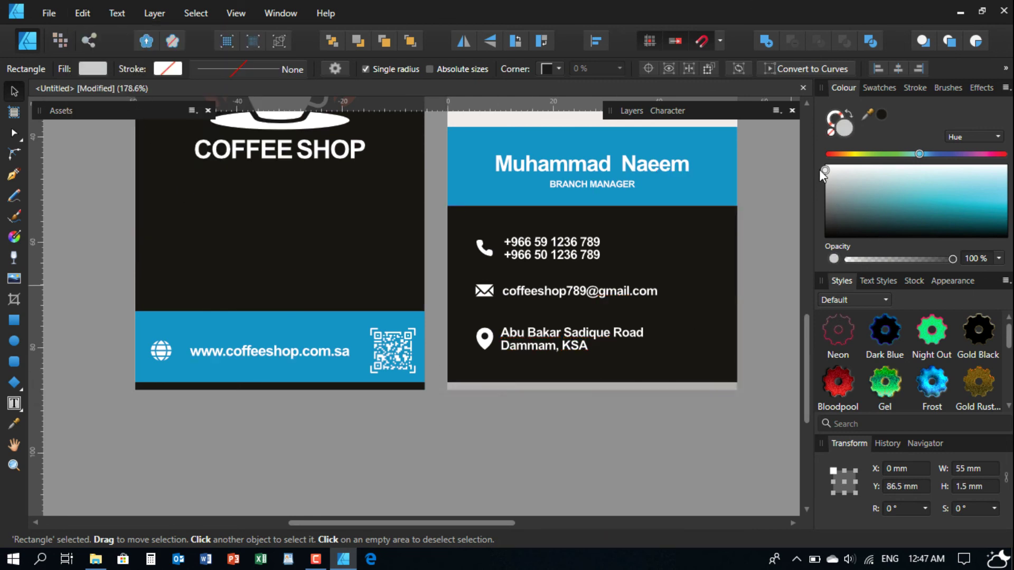
{"action": "left_click", "coordinate": [777, 344]}
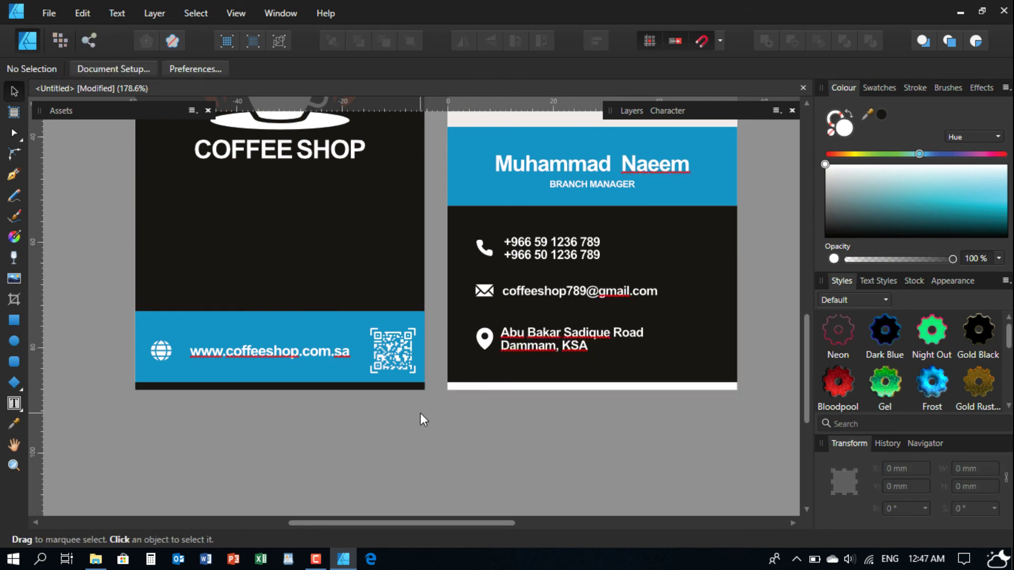
{"action": "scroll", "coordinate": [420, 413], "scroll_direction": "down", "scroll_amount": 4}
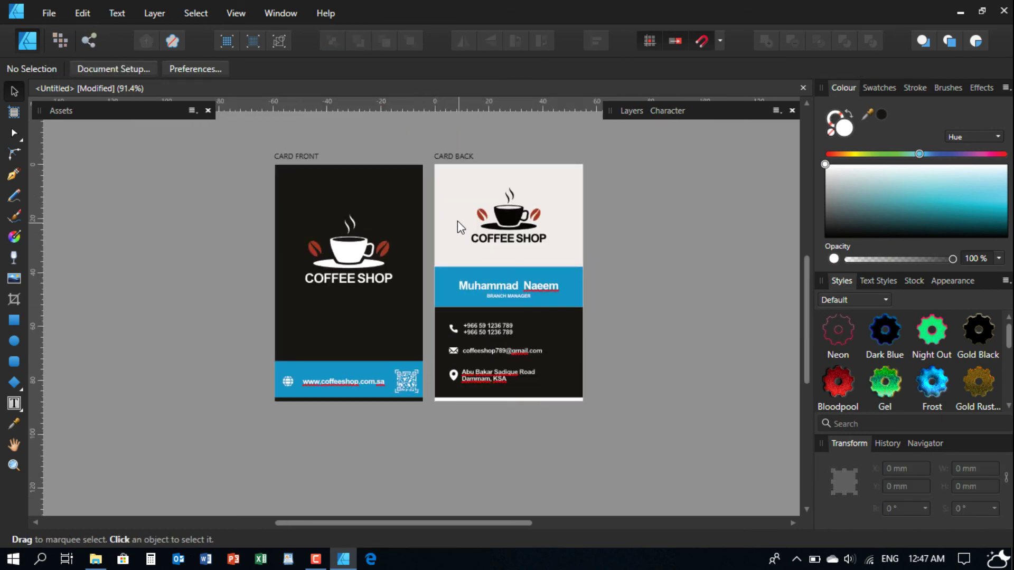
{"action": "scroll", "coordinate": [457, 221], "scroll_direction": "up", "scroll_amount": 2}
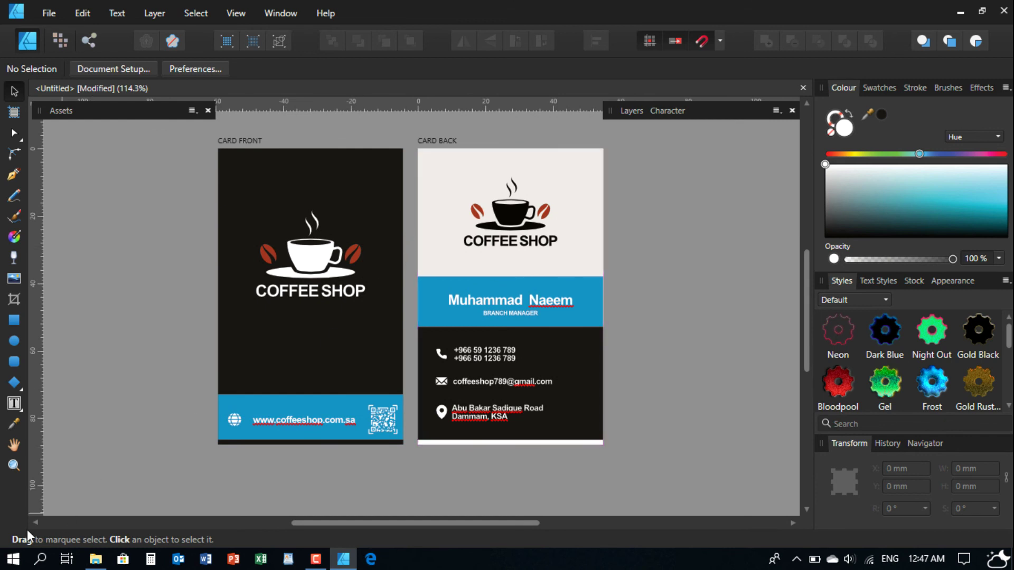
{"action": "left_click", "coordinate": [13, 466]}
{"action": "left_click_drag", "start_coordinate": [276, 369], "coordinate": [306, 330]}
{"action": "left_click_drag", "start_coordinate": [393, 328], "coordinate": [413, 332]}
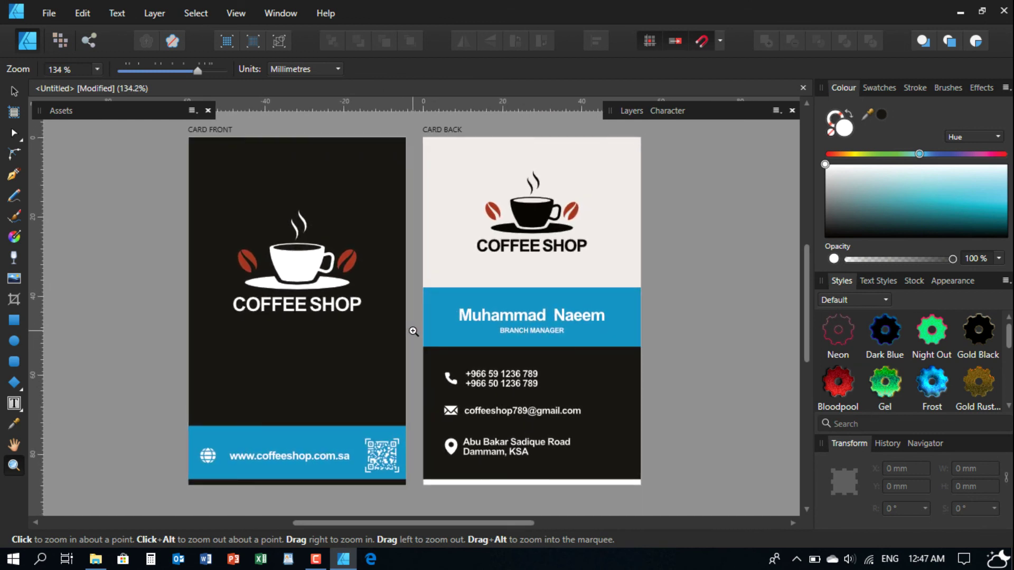
{"action": "left_click", "coordinate": [14, 91]}
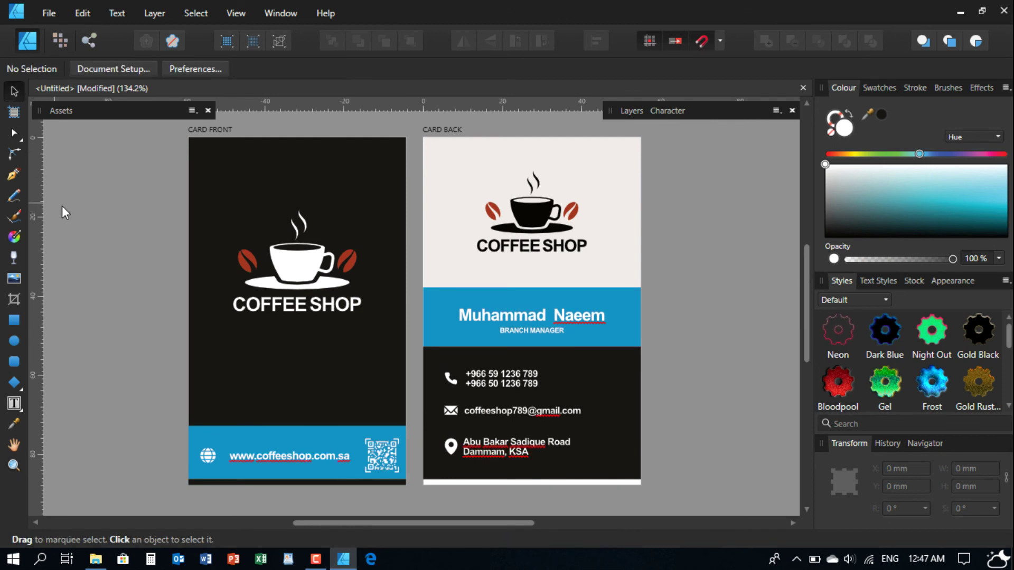
{"action": "left_click", "coordinate": [248, 178]}
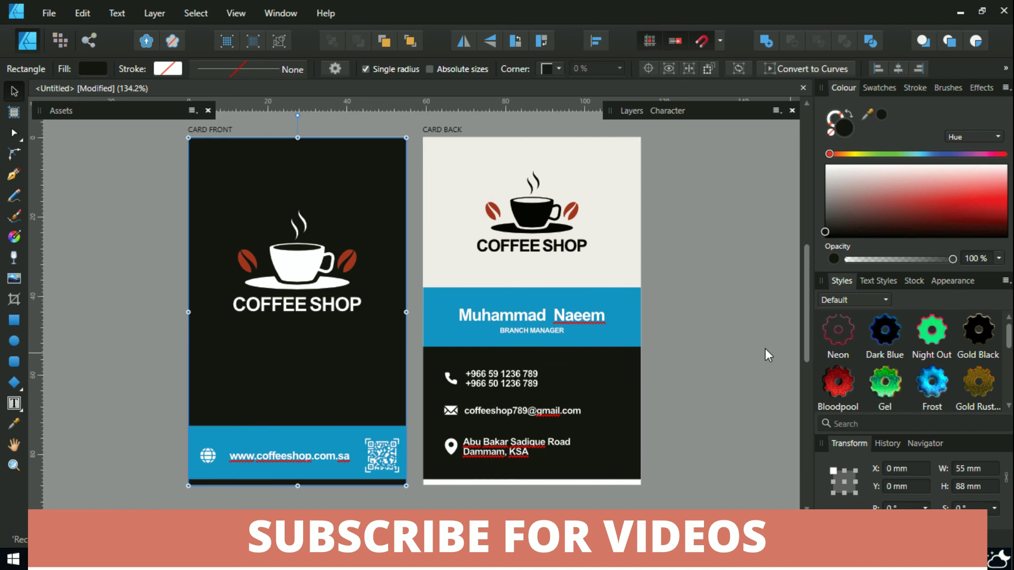
{"action": "left_click", "coordinate": [727, 337]}
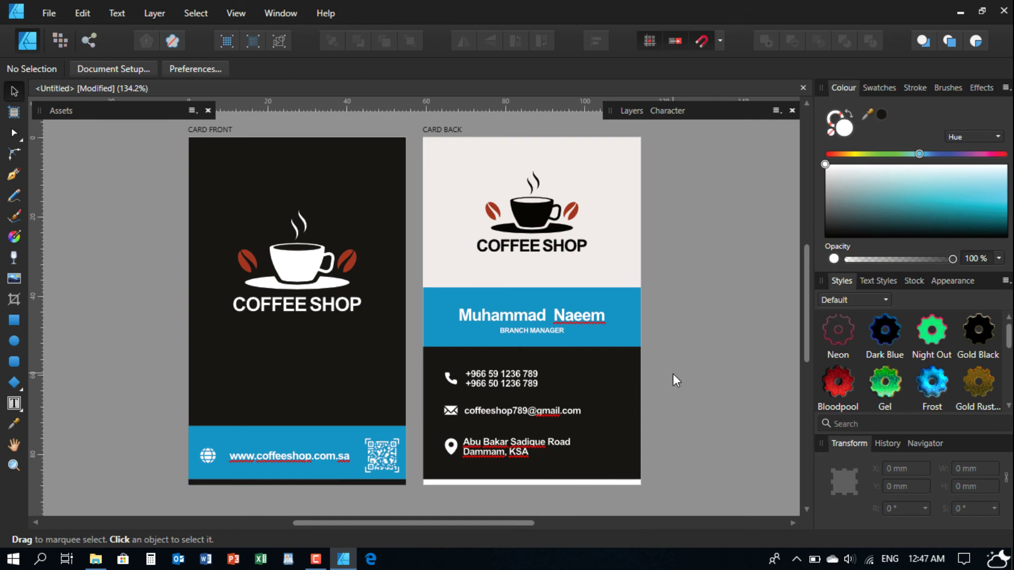
{"action": "mouse_move", "coordinate": [312, 563]}
{"action": "left_click", "coordinate": [311, 563]}
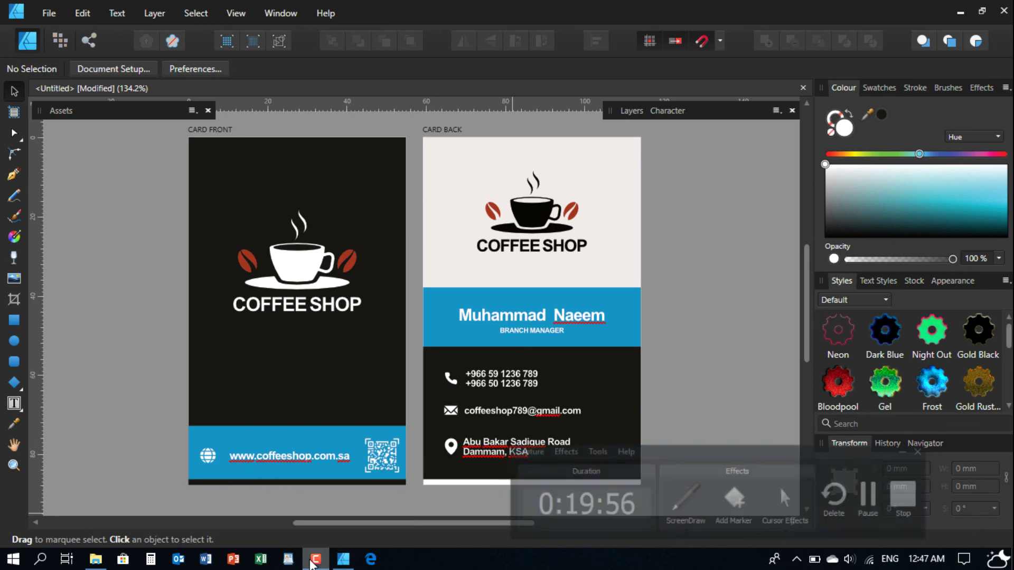
{"action": "left_click", "coordinate": [932, 499]}
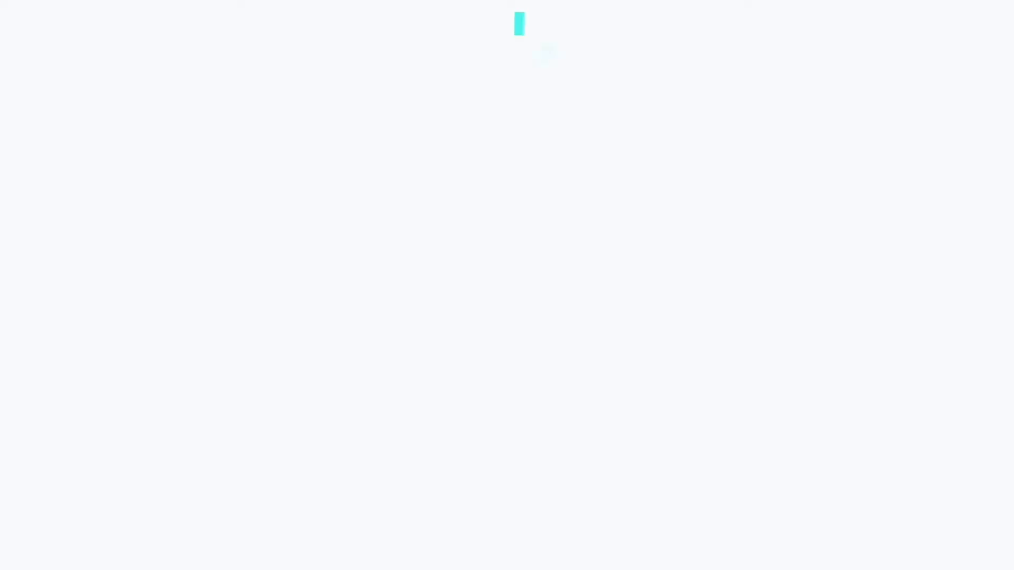